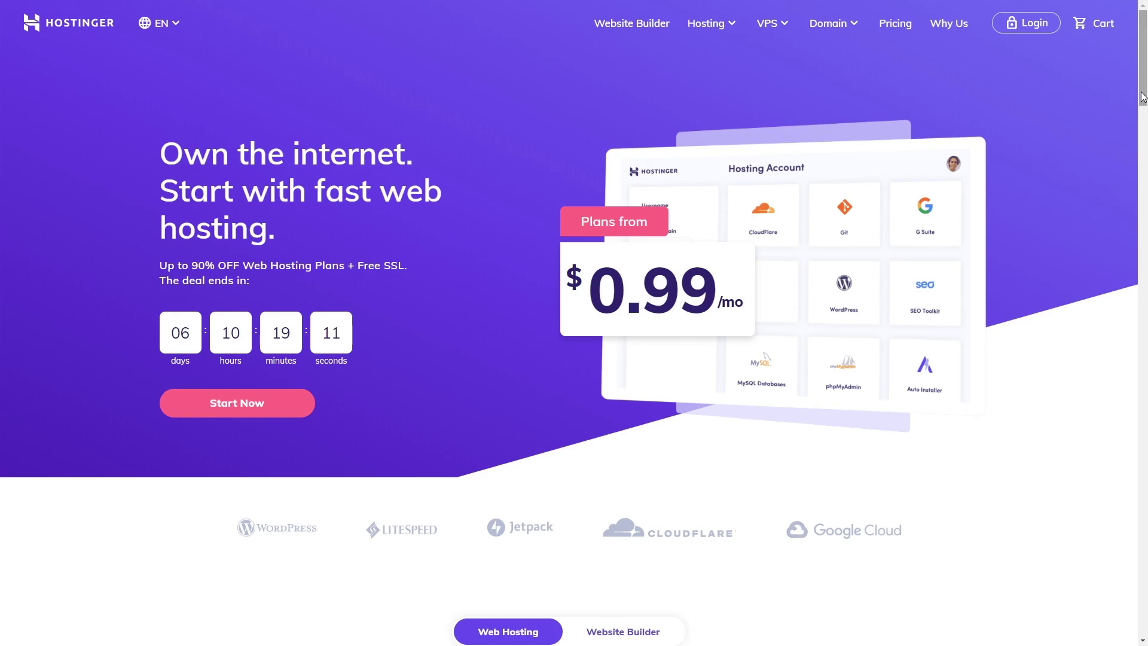
- Scroll to Why Hostinger and view the Secured, Fast and Developer friendly features in turn
{"action": "left_click_drag", "start_coordinate": [1146, 96], "coordinate": [1146, 193]}
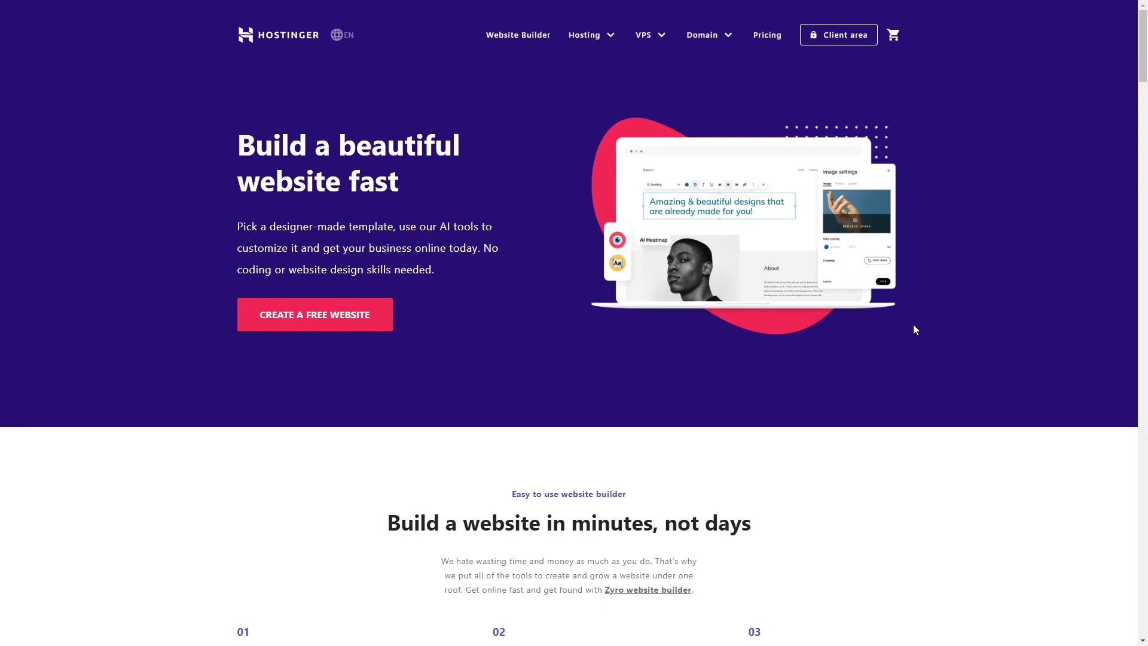
{"action": "left_click_drag", "start_coordinate": [1144, 74], "coordinate": [1146, 200]}
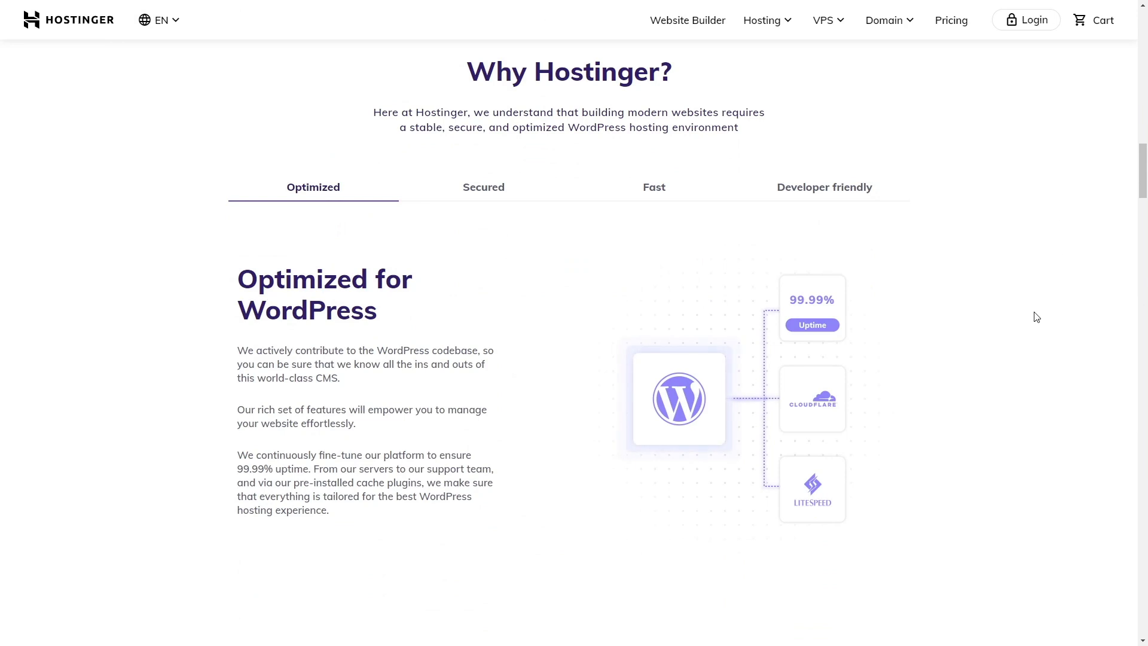
{"action": "left_click", "coordinate": [497, 190]}
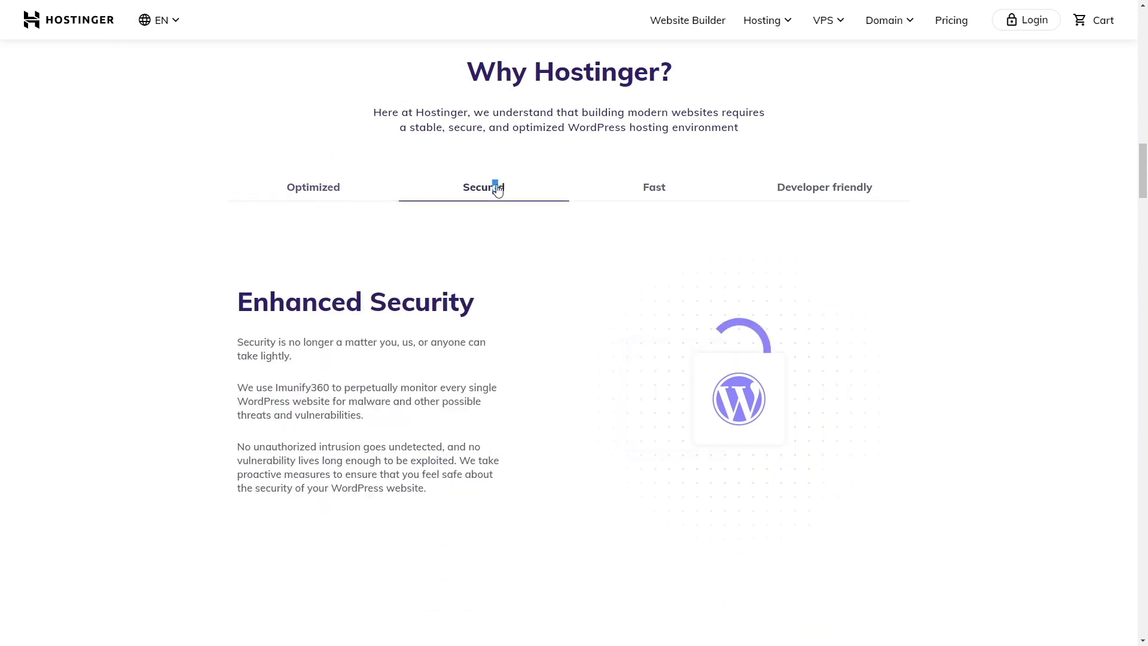
{"action": "left_click", "coordinate": [645, 189]}
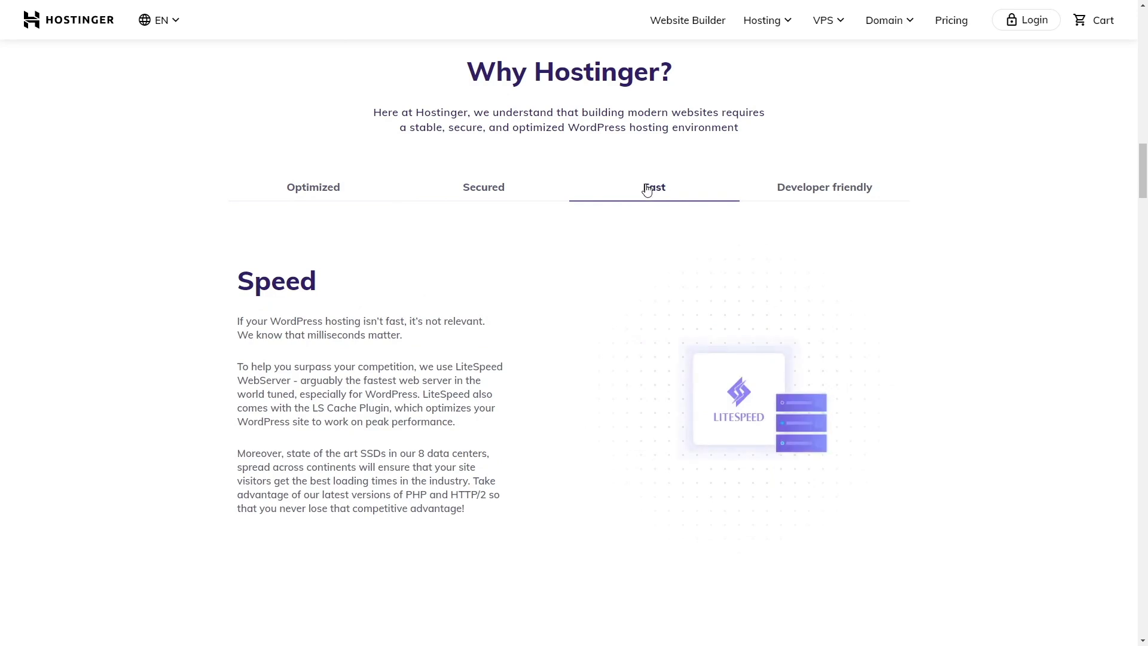
{"action": "left_click", "coordinate": [793, 190]}
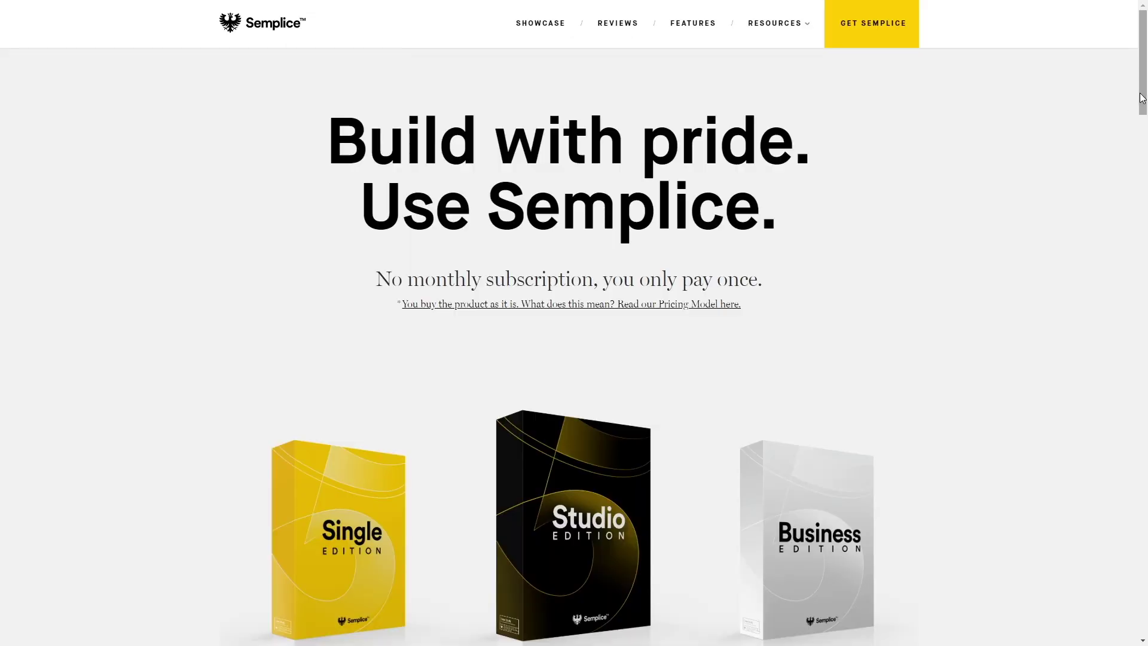
- Scroll the Semplice page down to the Single, Studio and Business edition pricing boxes
{"action": "left_click_drag", "start_coordinate": [1145, 99], "coordinate": [1145, 156]}
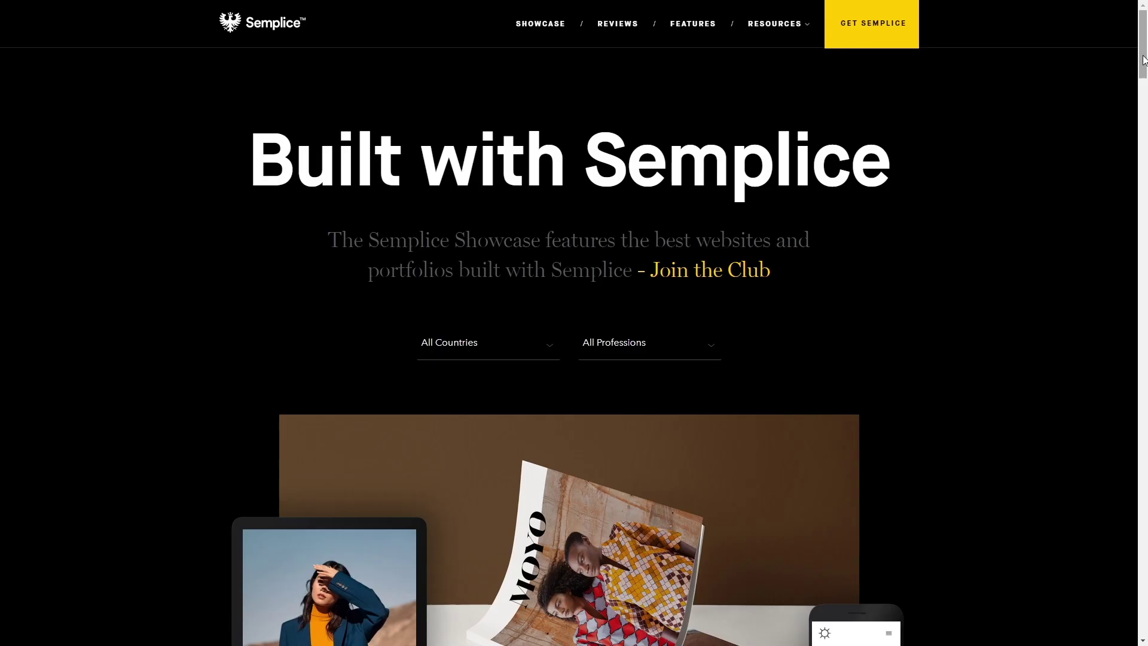
{"action": "left_click_drag", "start_coordinate": [1143, 60], "coordinate": [1145, 161]}
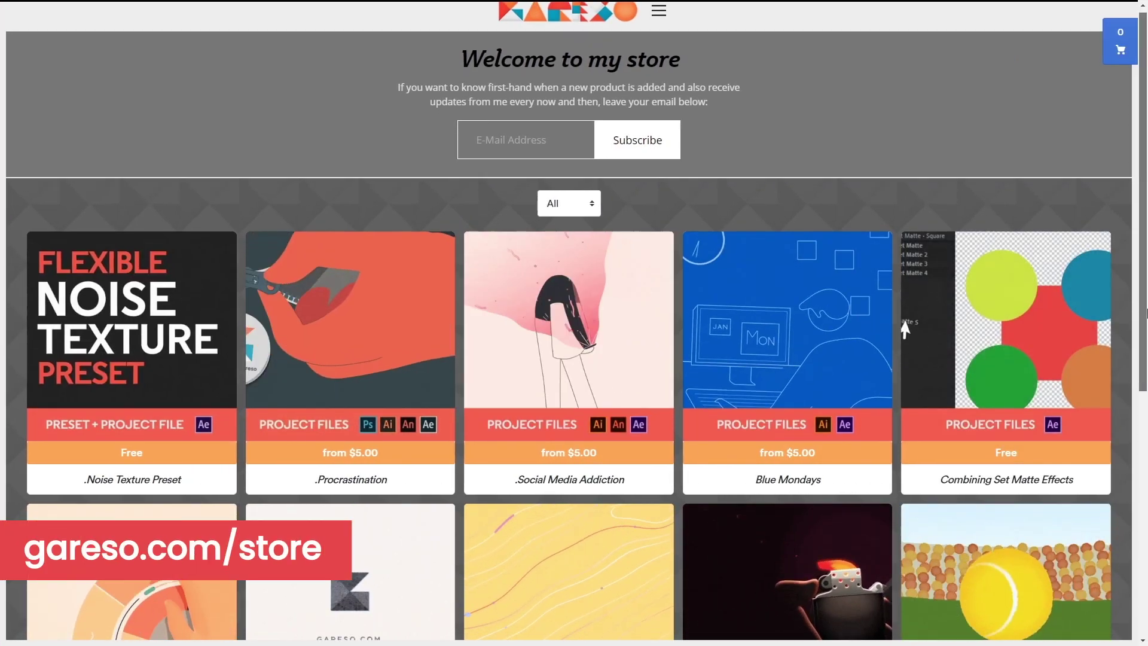
- Browse the Gareso store to the .Social Media Addiction project files, then start a new composition
{"action": "scroll", "coordinate": [1142, 395], "scroll_direction": "down", "scroll_amount": 2}
{"action": "left_click_drag", "start_coordinate": [1142, 395], "coordinate": [1145, 537]}
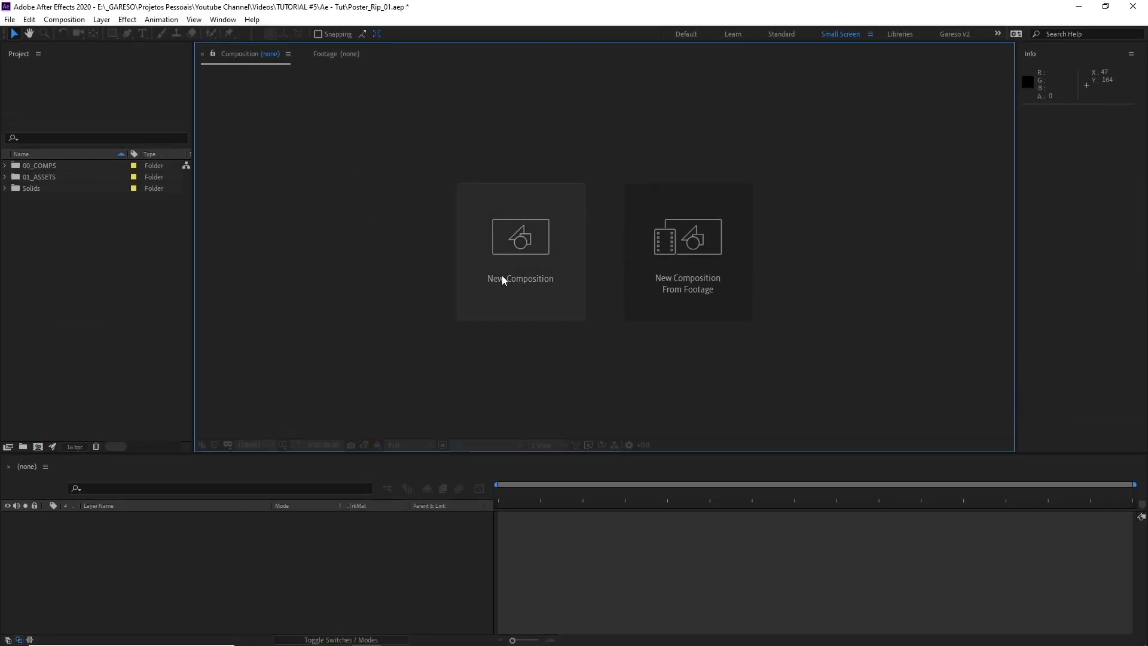
{"action": "left_click", "coordinate": [501, 276]}
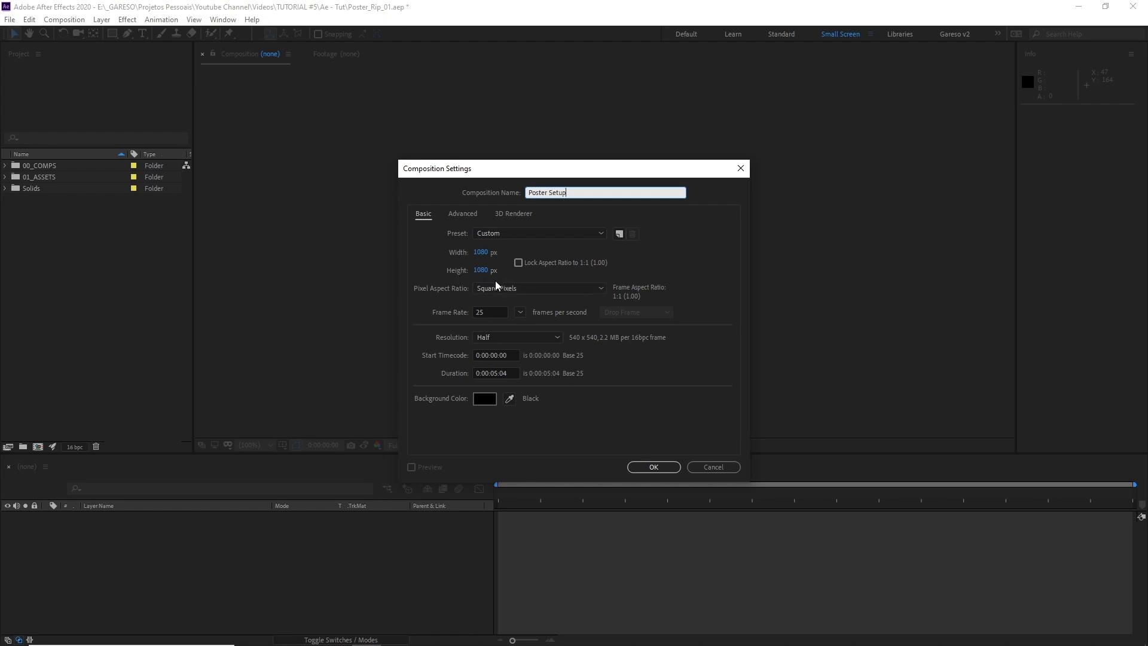
- Create the 1080×1080 Poster Setup comp and file it inside the 00_COMPS folder
{"action": "left_click", "coordinate": [653, 467]}
{"action": "mouse_move", "coordinate": [42, 191]}
{"action": "left_mouse_down"}
{"action": "mouse_move", "coordinate": [55, 174]}
{"action": "mouse_move", "coordinate": [33, 171]}
{"action": "left_mouse_up"}
{"action": "left_click", "coordinate": [6, 168]}
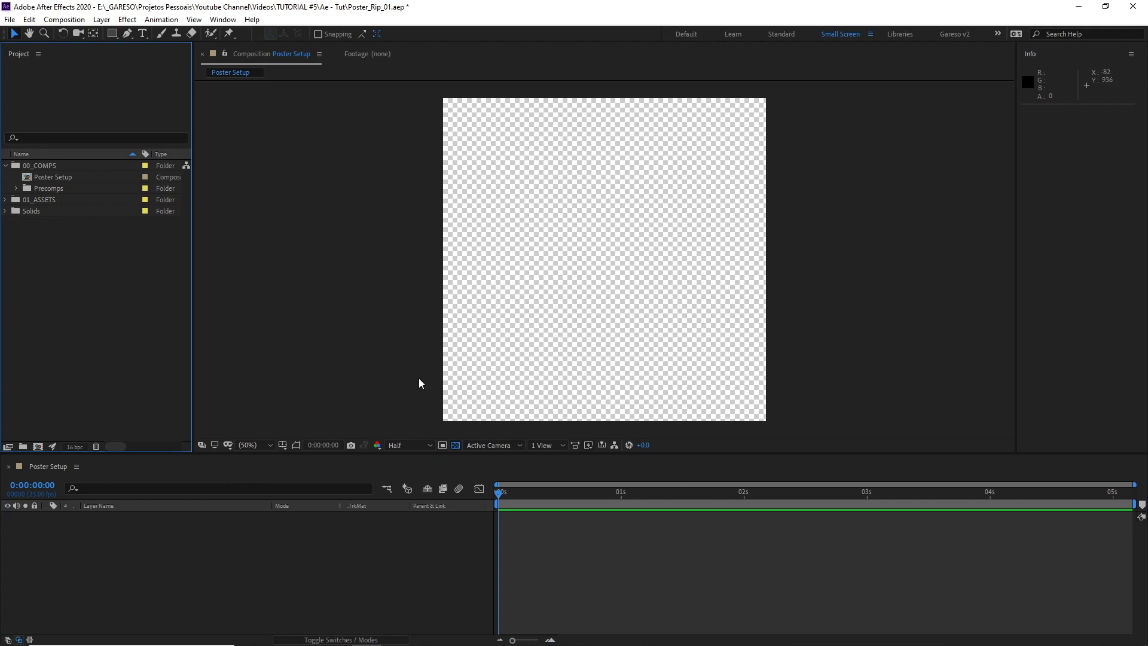
- Add a neutral grey full-frame solid layer to the Poster Setup comp
{"action": "left_click", "coordinate": [58, 466]}
{"action": "key", "text": "ctrl+y"}
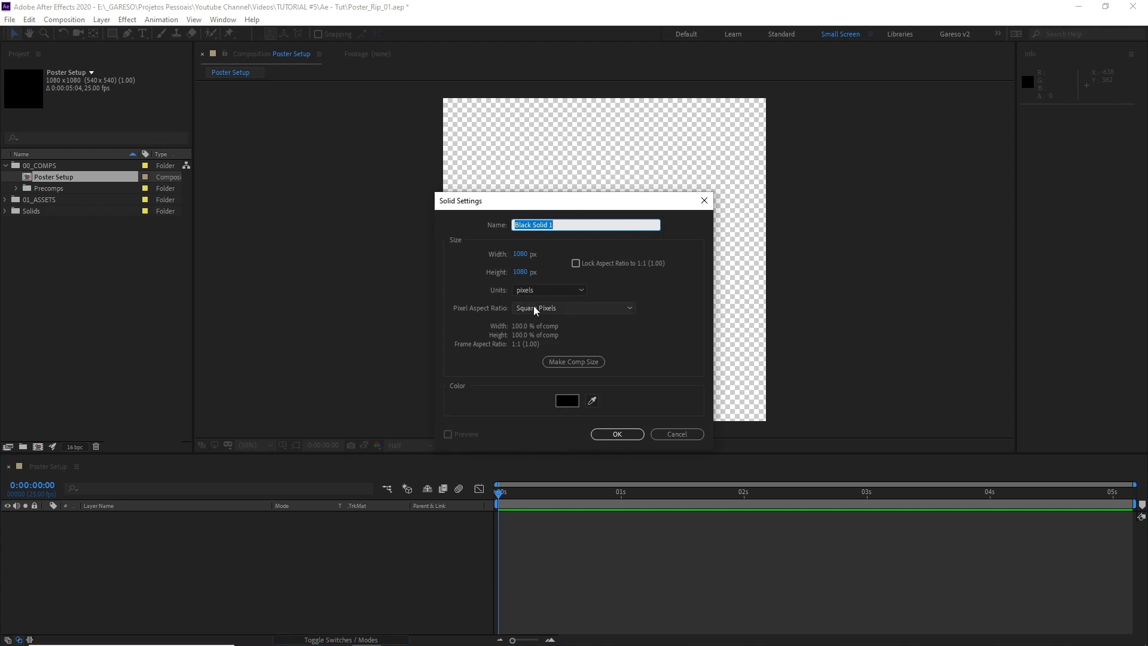
{"action": "left_click", "coordinate": [567, 400]}
{"action": "left_click_drag", "start_coordinate": [446, 315], "coordinate": [409, 341]}
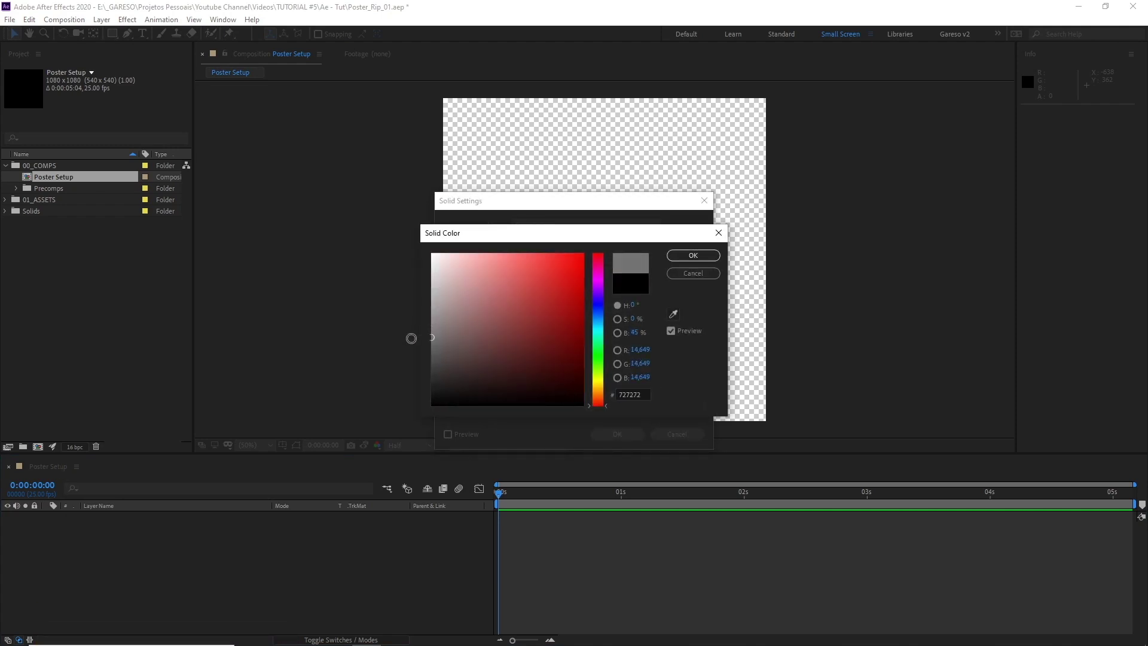
{"action": "left_click", "coordinate": [679, 256]}
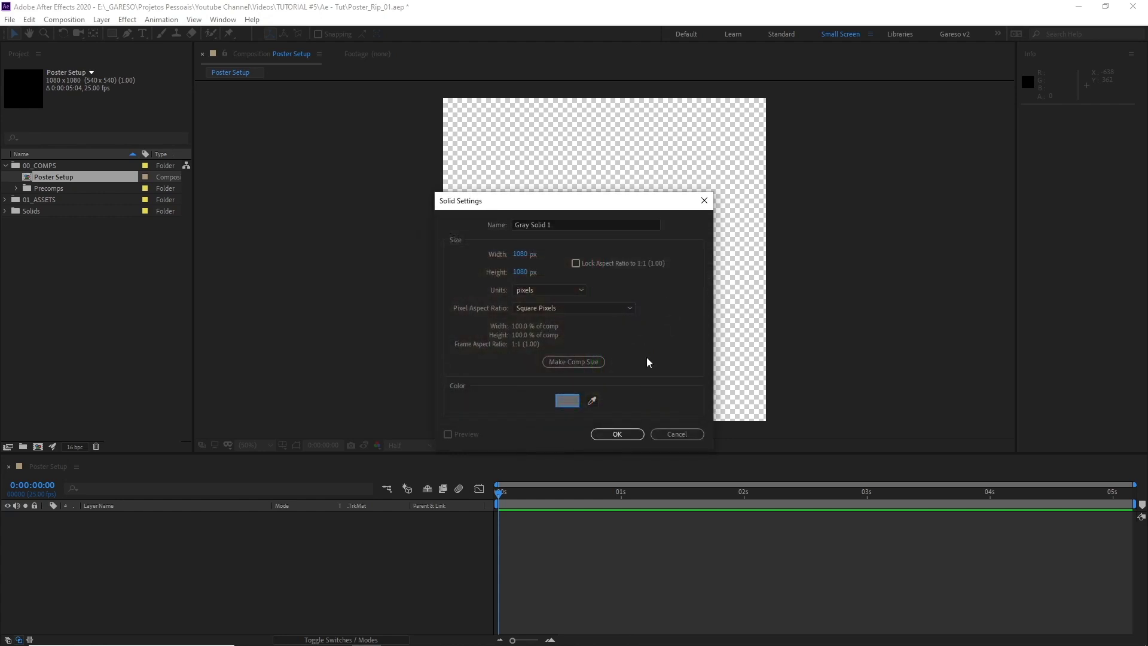
{"action": "left_click", "coordinate": [615, 434]}
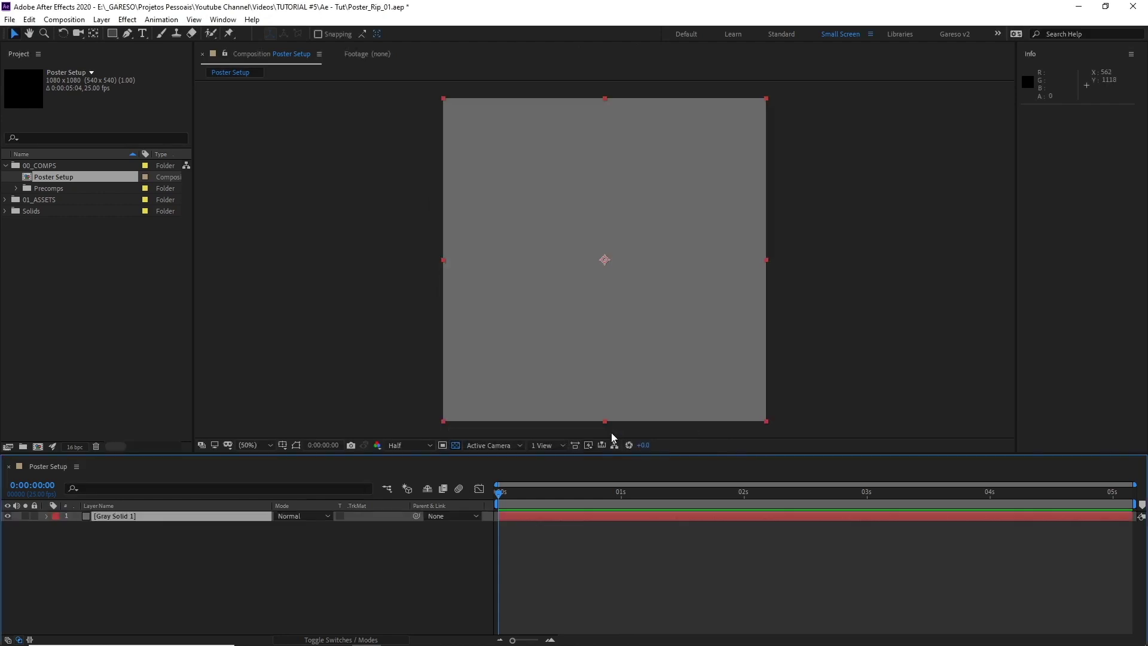
- Add a text layer with the letter A, enlarged to fill most of the comp and centred
{"action": "left_click", "coordinate": [143, 34]}
{"action": "left_click", "coordinate": [545, 263]}
{"action": "type", "text": "A"}
{"action": "key", "text": "Escape"}
{"action": "key", "text": "v"}
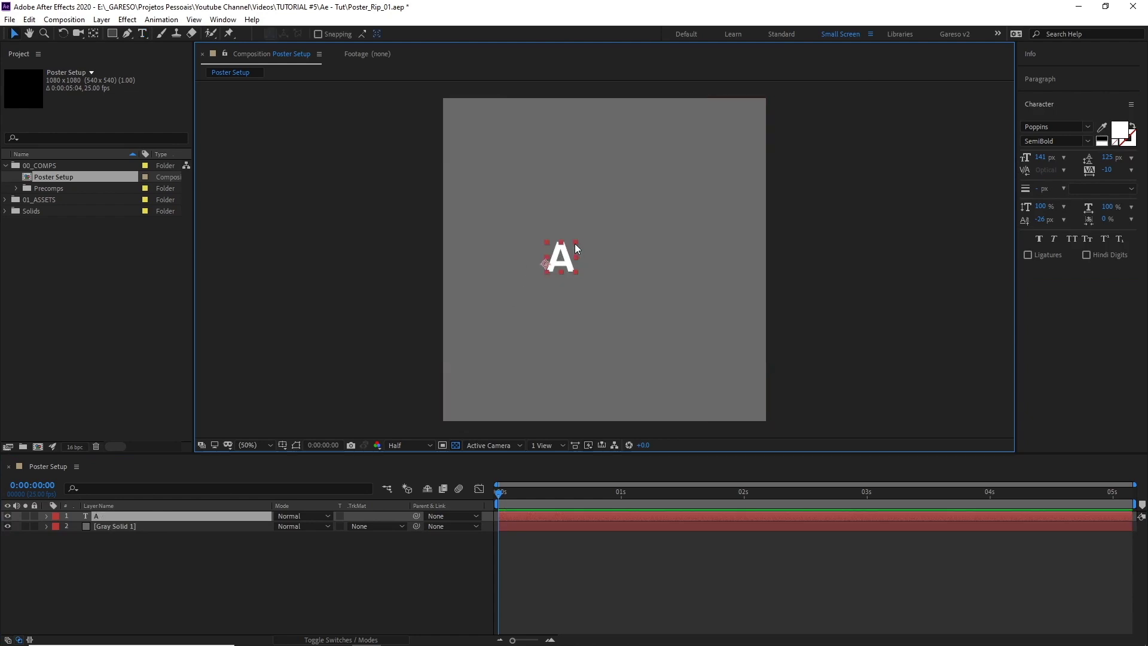
{"action": "left_click_drag", "start_coordinate": [576, 243], "coordinate": [789, 83]}
{"action": "left_click_drag", "start_coordinate": [703, 164], "coordinate": [647, 212]}
- Change the letter A's fill colour to a bright yellow
{"action": "left_click", "coordinate": [1120, 129]}
{"action": "left_click", "coordinate": [519, 292]}
{"action": "left_click", "coordinate": [603, 379]}
{"action": "left_click_drag", "start_coordinate": [535, 278], "coordinate": [597, 264]}
{"action": "left_click", "coordinate": [693, 255]}
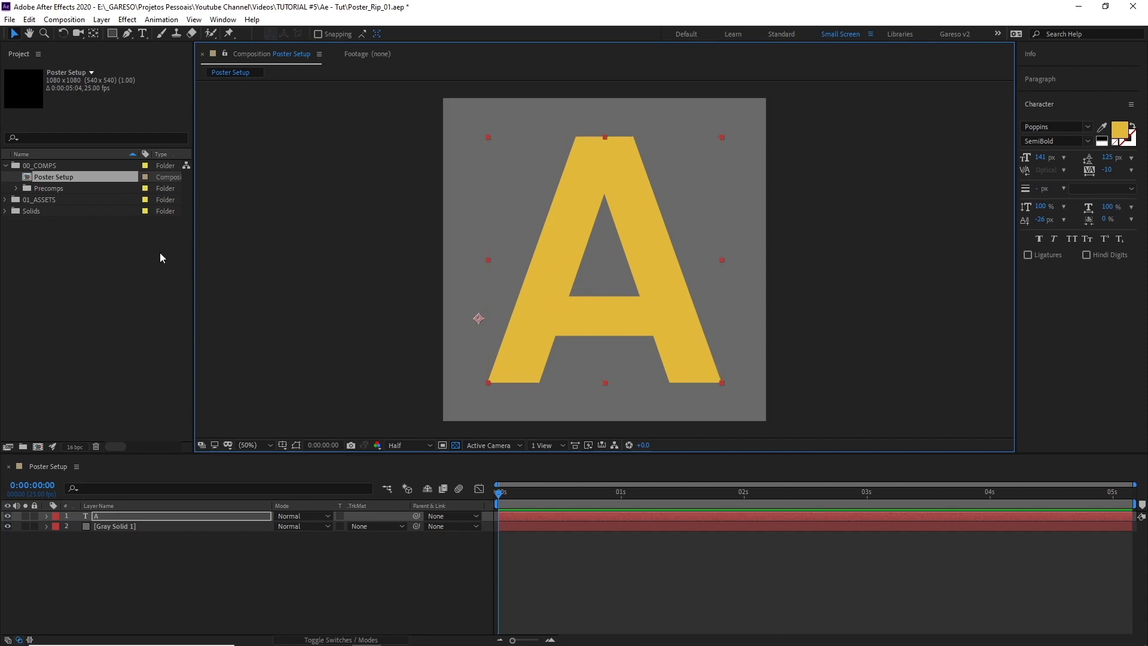
- Preview Paper-2.png and Poster Textures - 33.png from the 01_ASSETS Paper Rips folder
{"action": "left_click", "coordinate": [5, 200]}
{"action": "left_click", "coordinate": [16, 211]}
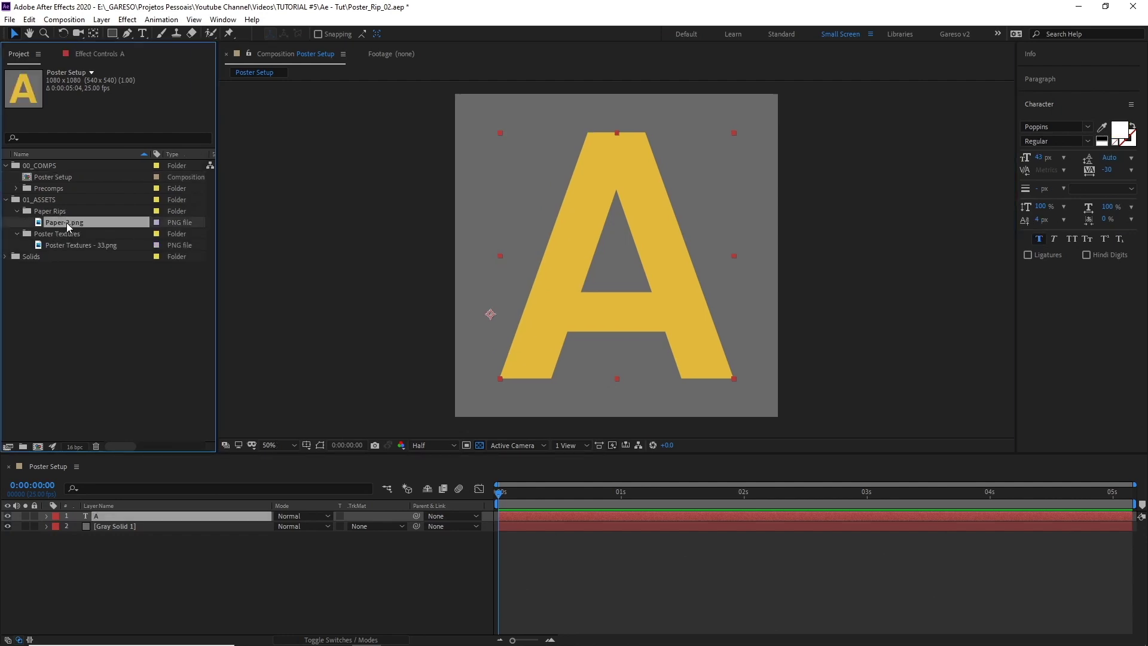
{"action": "double_click", "coordinate": [66, 222]}
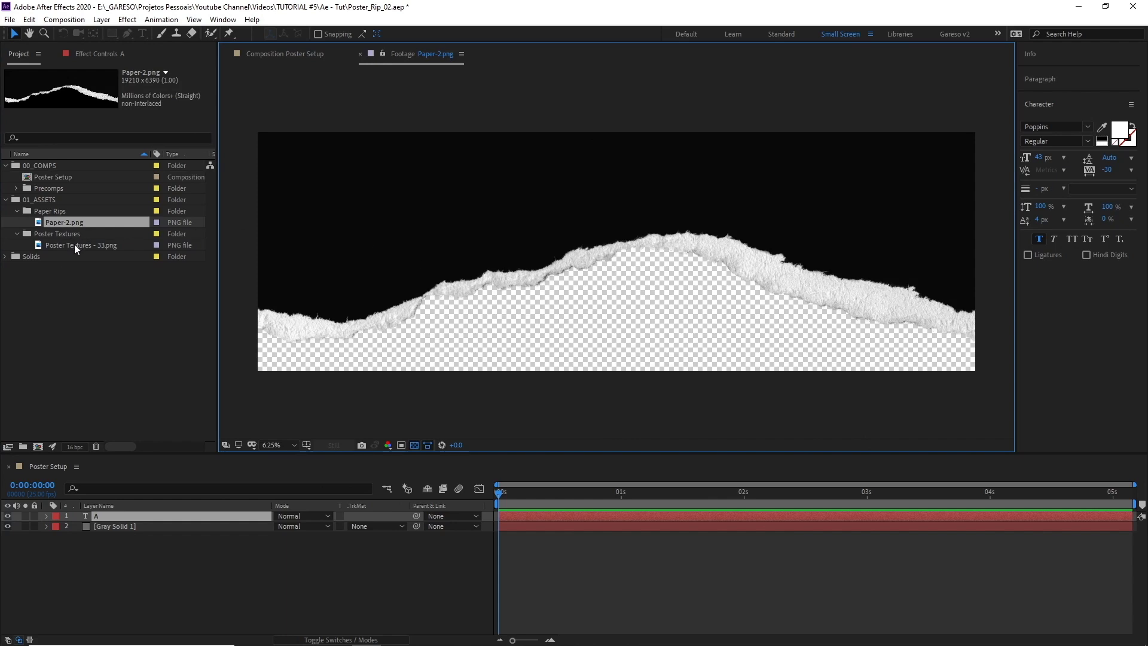
{"action": "double_click", "coordinate": [75, 244]}
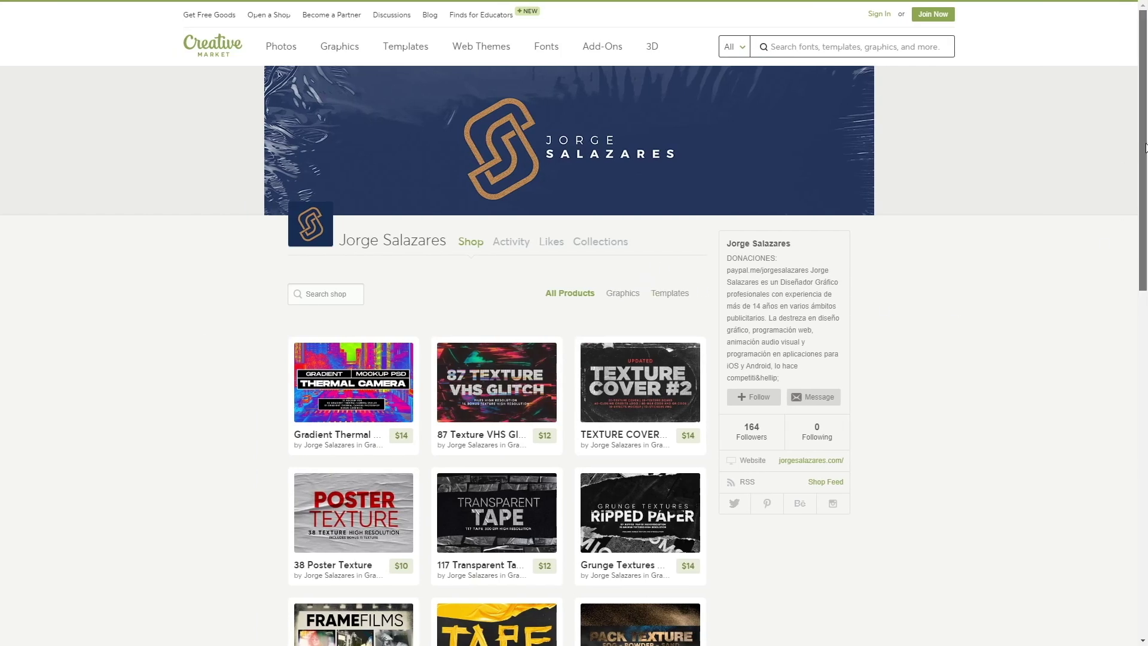
- View the 38 Poster Texture product's second preview, then scroll through the Ripped Paper gallery
{"action": "scroll", "coordinate": [1138, 154], "scroll_direction": "down", "scroll_amount": 4}
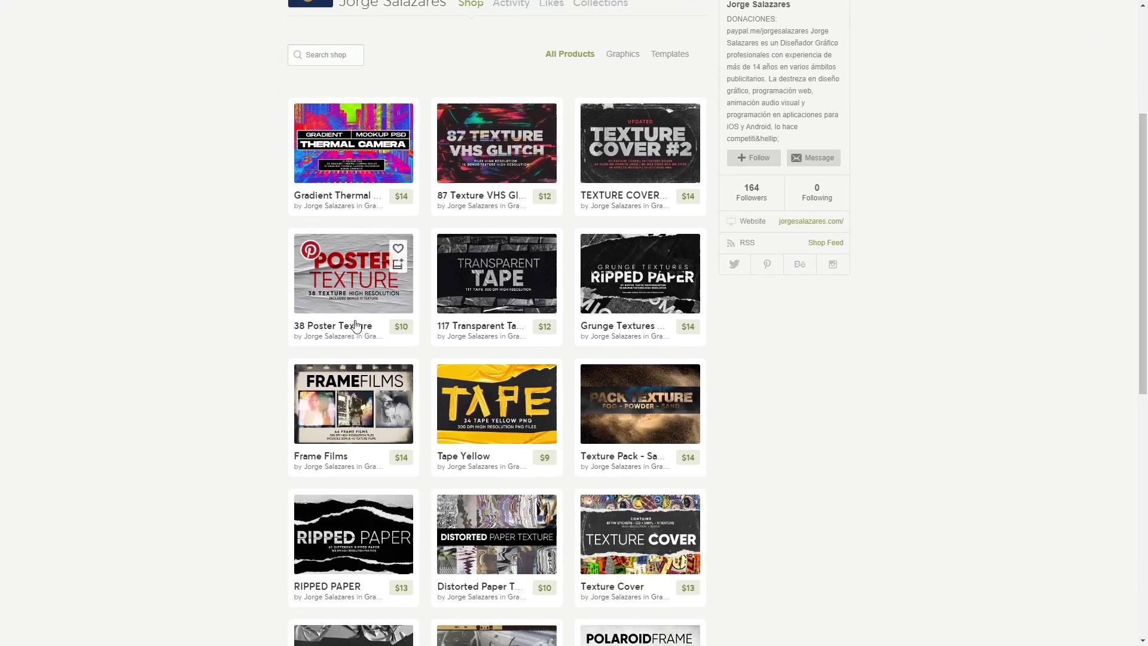
{"action": "left_click", "coordinate": [350, 288]}
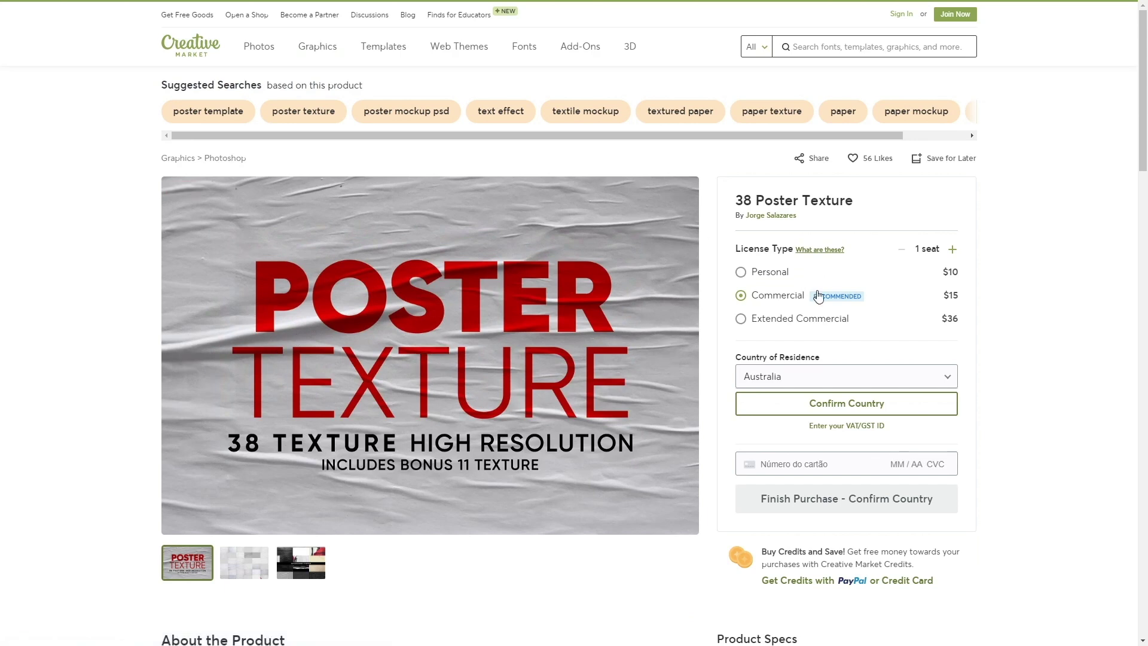
{"action": "left_click", "coordinate": [661, 352]}
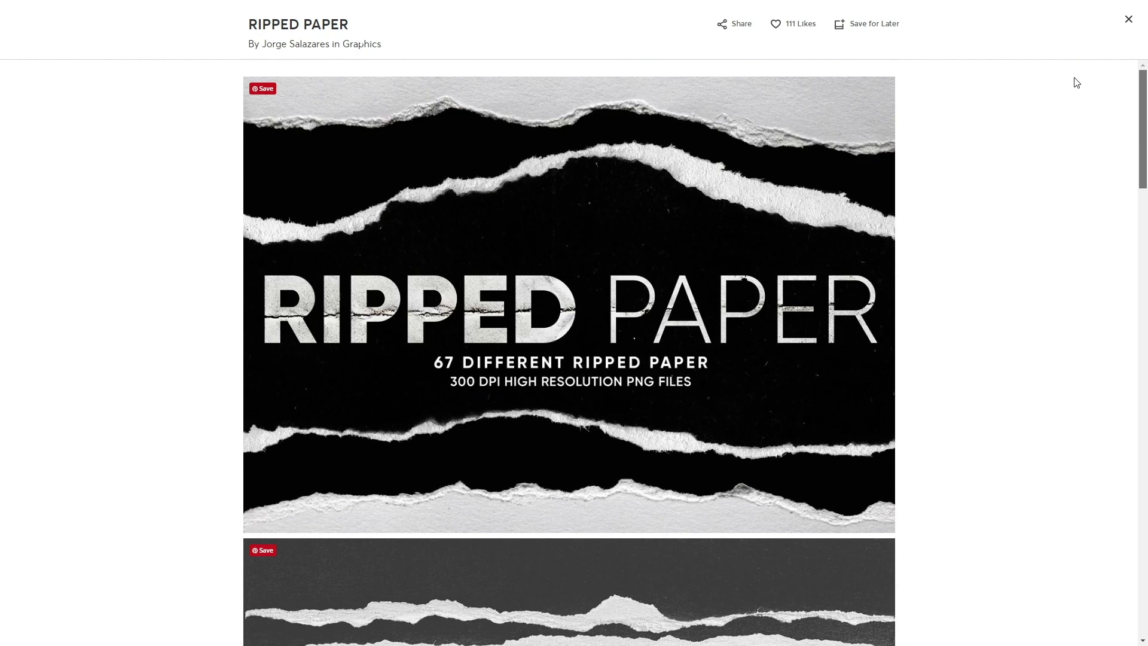
{"action": "scroll", "coordinate": [1081, 120], "scroll_direction": "down", "scroll_amount": 12}
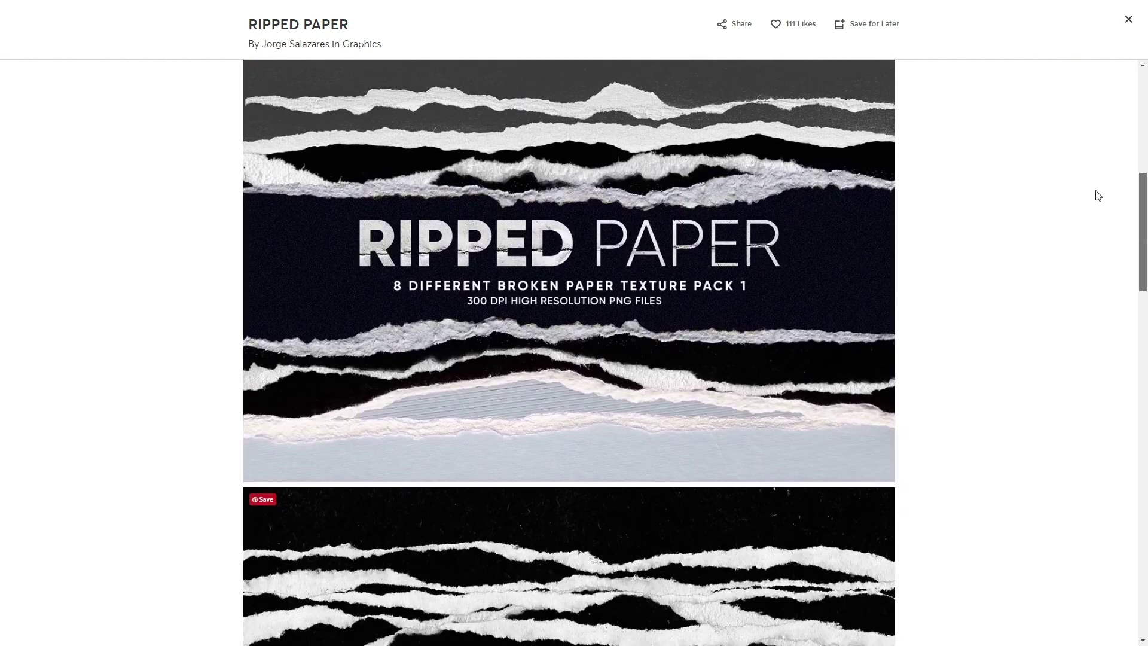
{"action": "scroll", "coordinate": [1107, 239], "scroll_direction": "down", "scroll_amount": 16}
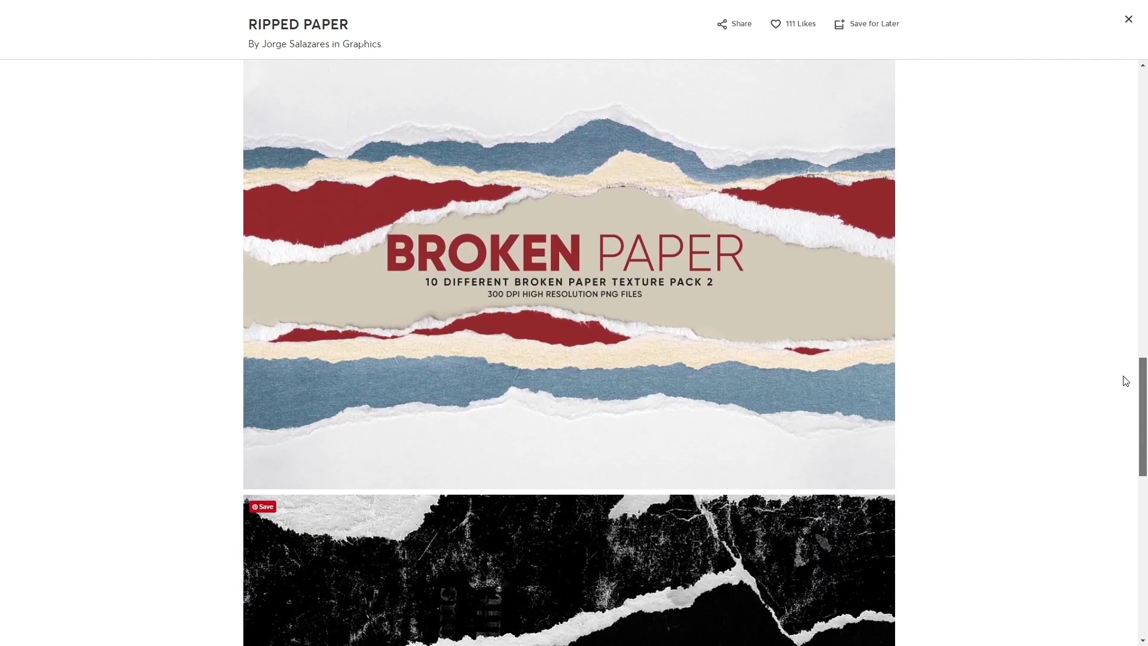
{"action": "scroll", "coordinate": [1145, 440], "scroll_direction": "down", "scroll_amount": 8}
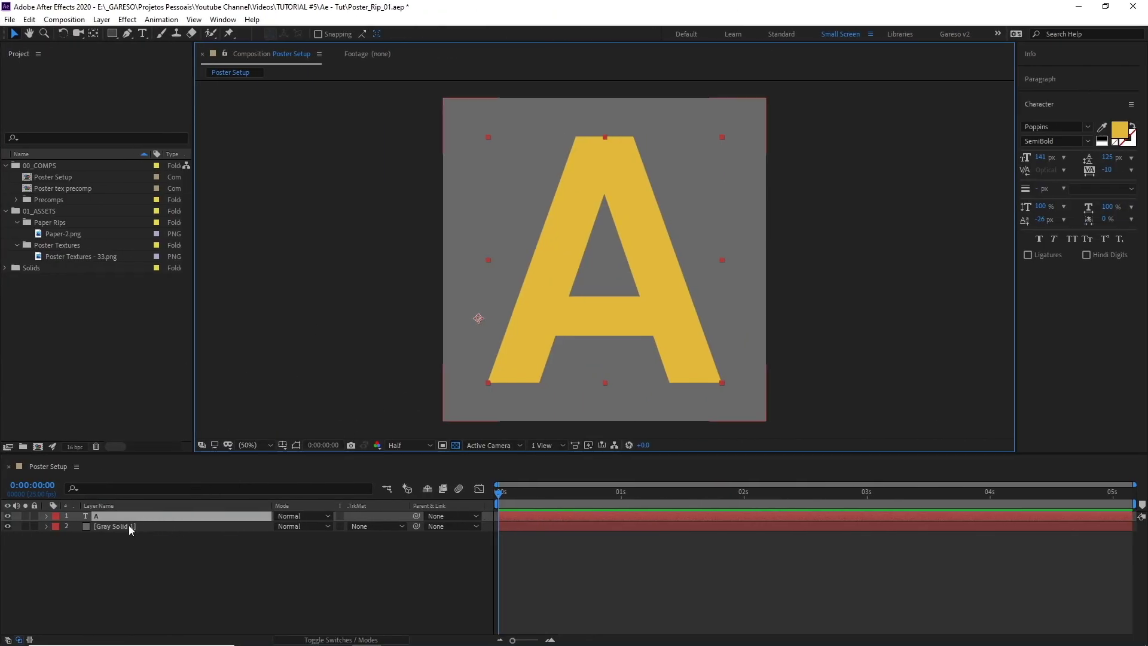
- Precompose the grey solid and letter A into a Poster A precomp
{"action": "left_click", "coordinate": [128, 525], "text": "shift"}
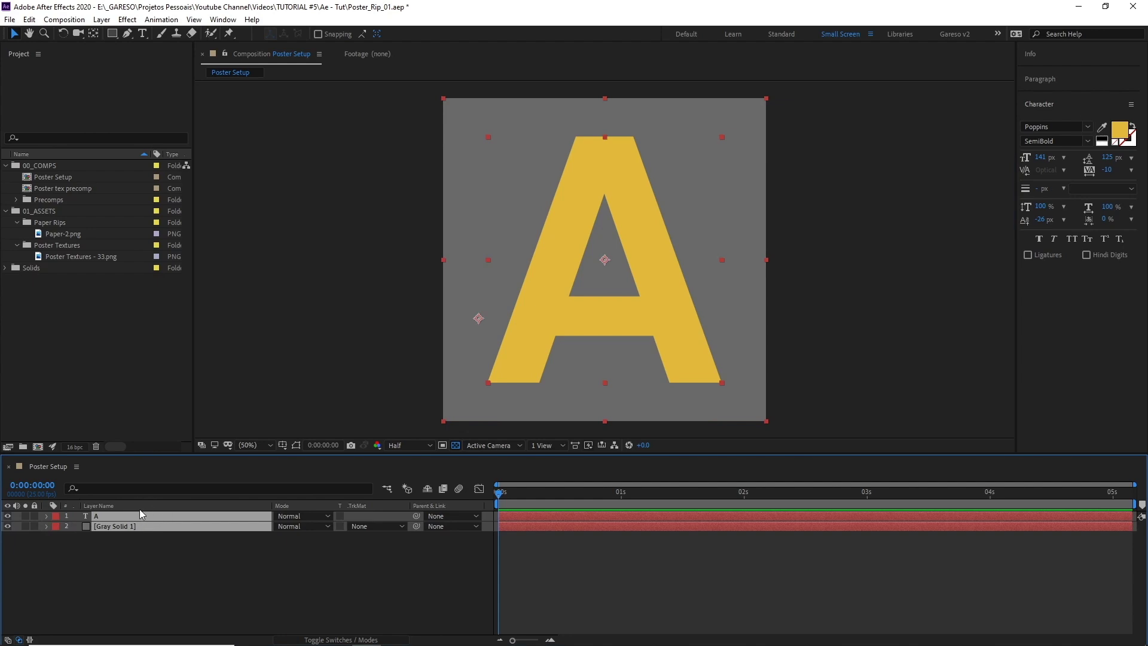
{"action": "key", "text": "ctrl+shift+c"}
{"action": "type", "text": "Poster A"}
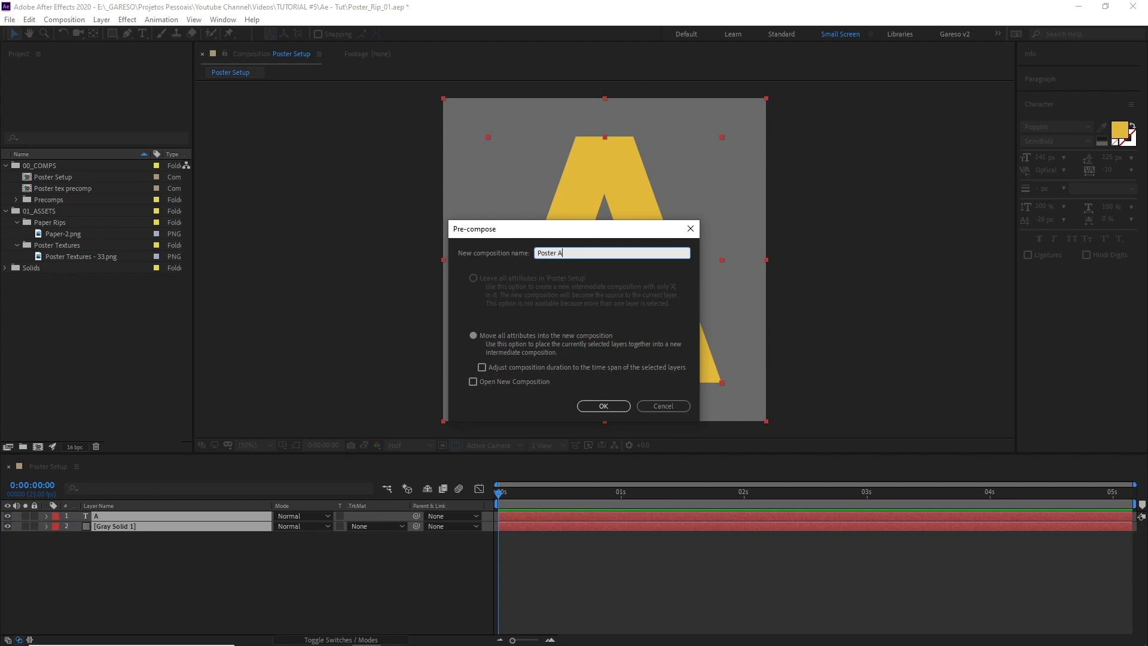
{"action": "left_click", "coordinate": [590, 404]}
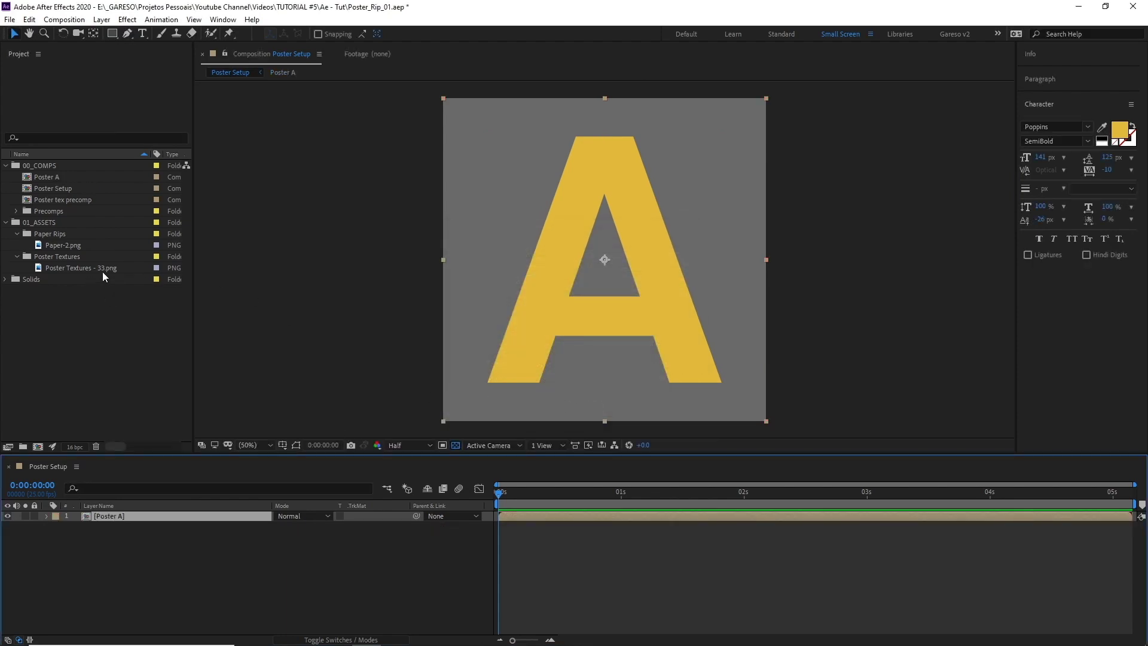
- Add the poster texture above Poster A at 79% scale and precompose it as Poster tex precomp
{"action": "left_click_drag", "start_coordinate": [91, 267], "coordinate": [117, 511]}
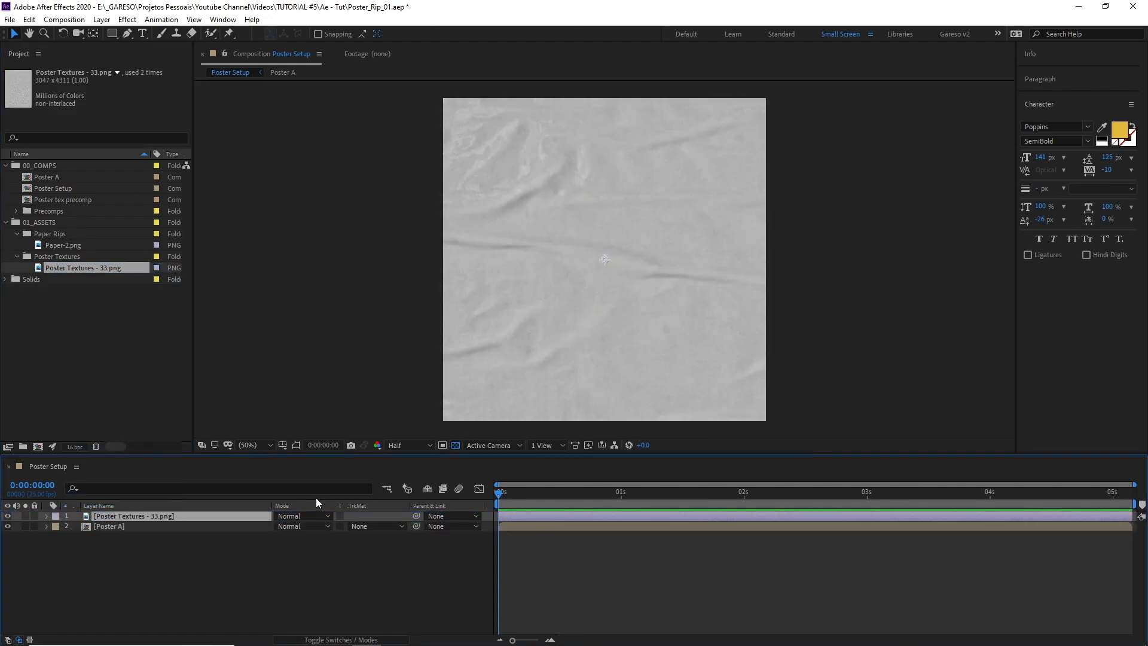
{"action": "key", "text": "s"}
{"action": "left_click_drag", "start_coordinate": [291, 526], "coordinate": [261, 532]}
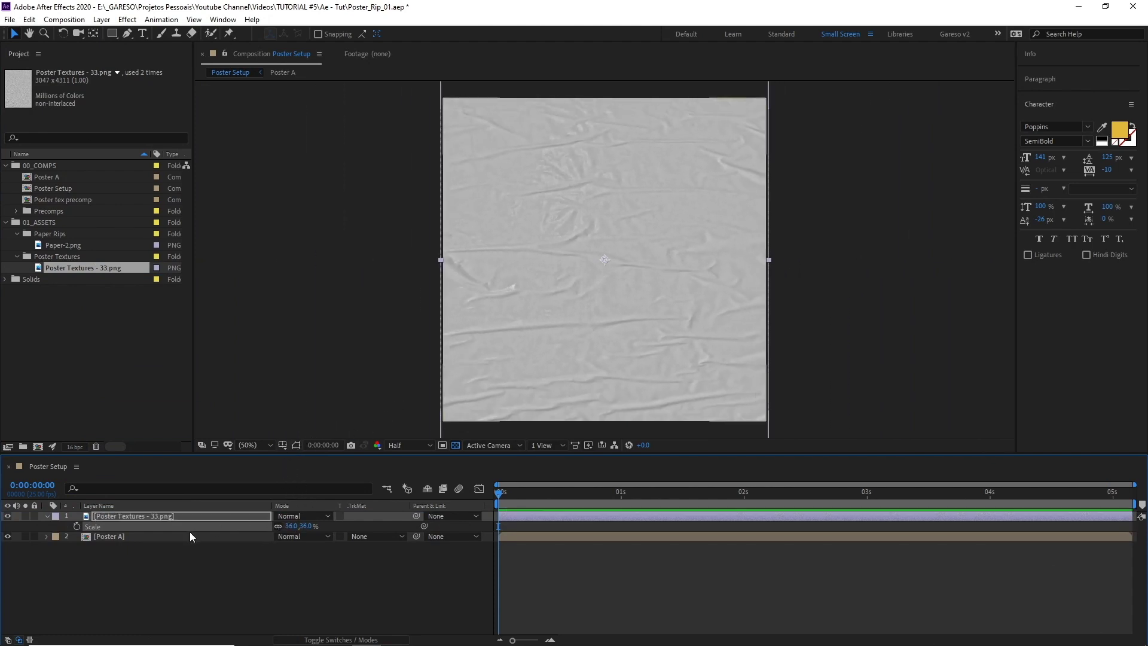
{"action": "key", "text": "ctrl+shift+c"}
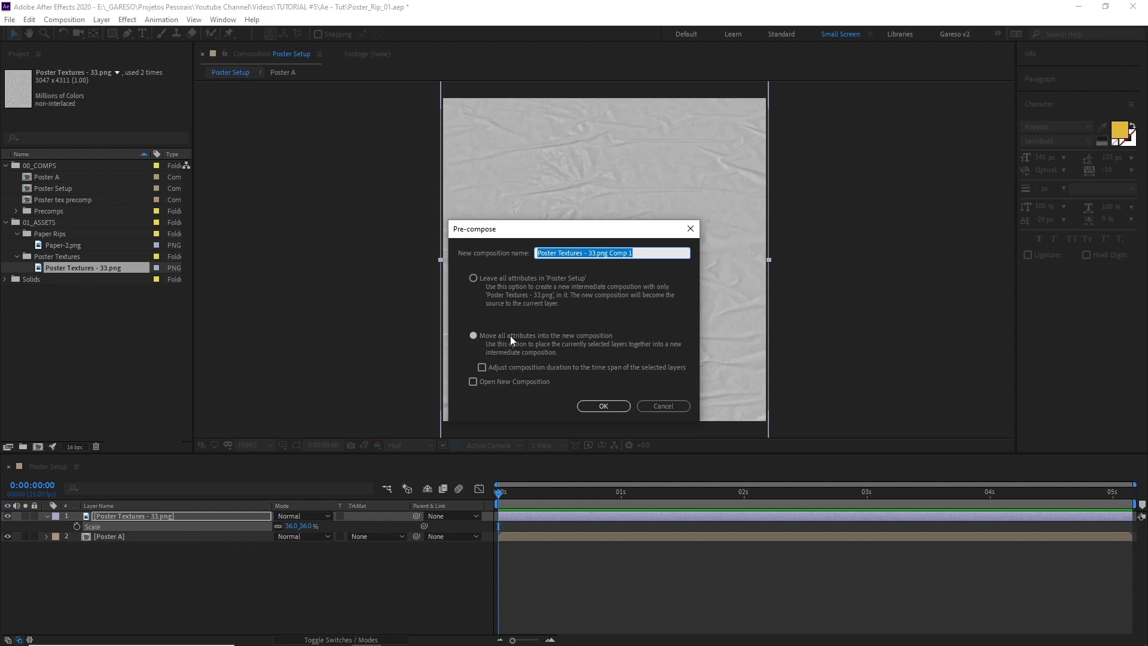
{"action": "type", "text": "Poster te"}
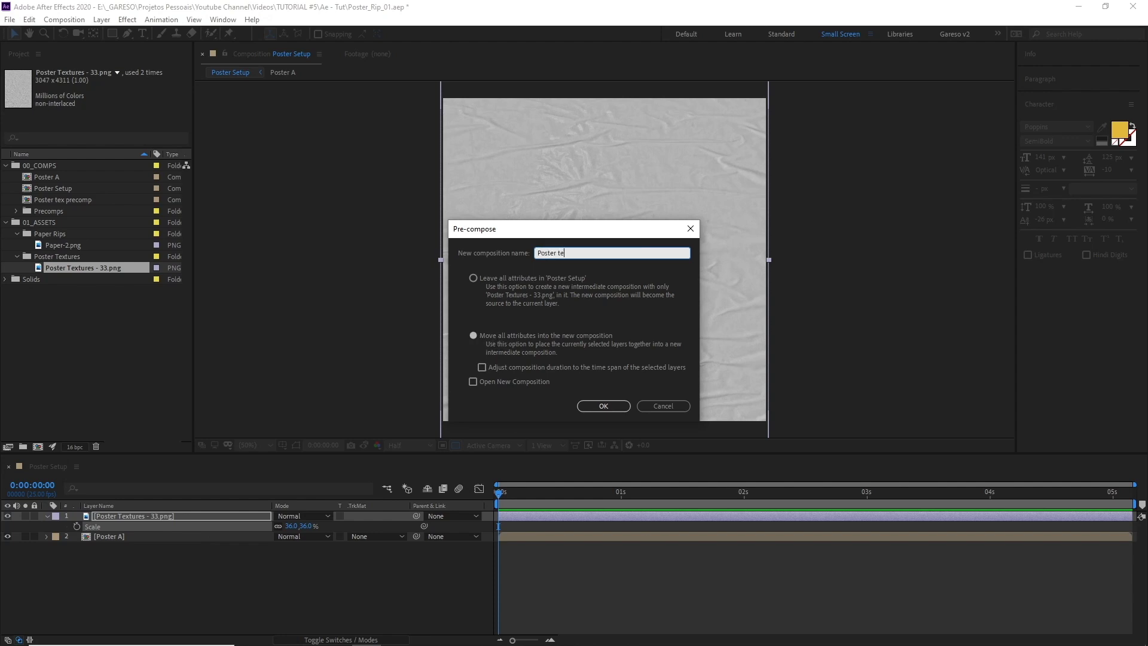
{"action": "type", "text": "x precomp"}
{"action": "left_click", "coordinate": [590, 405]}
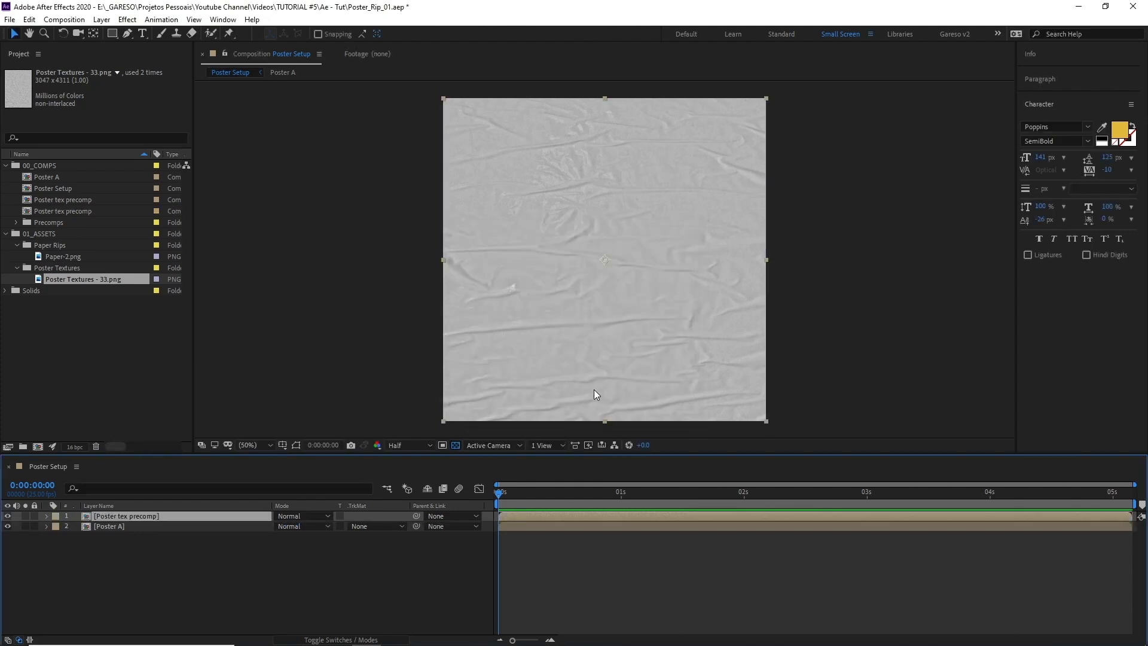
- Hide the texture precomp and apply CC Glass to Poster A, bump-mapped by Poster tex precomp's lightness
{"action": "left_click", "coordinate": [8, 516]}
{"action": "left_click", "coordinate": [121, 529]}
{"action": "key", "text": "ctrl+space"}
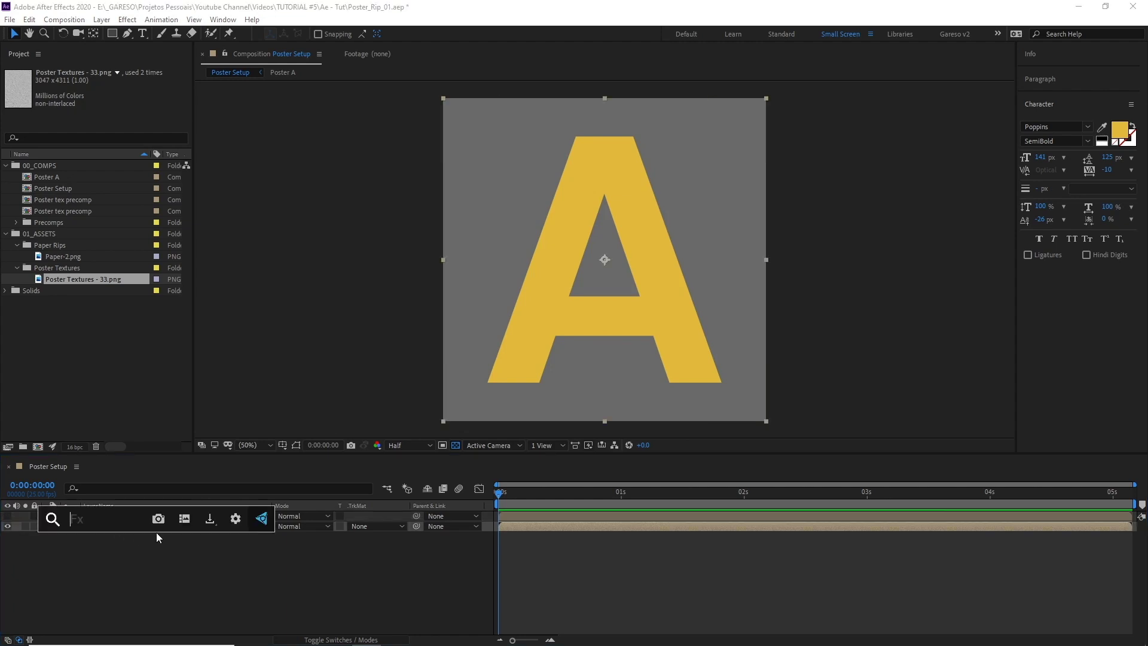
{"action": "type", "text": "cc glass"}
{"action": "key", "text": "Return"}
{"action": "left_click", "coordinate": [16, 92]}
{"action": "left_click", "coordinate": [124, 103]}
{"action": "left_click", "coordinate": [158, 133]}
{"action": "left_click", "coordinate": [125, 113]}
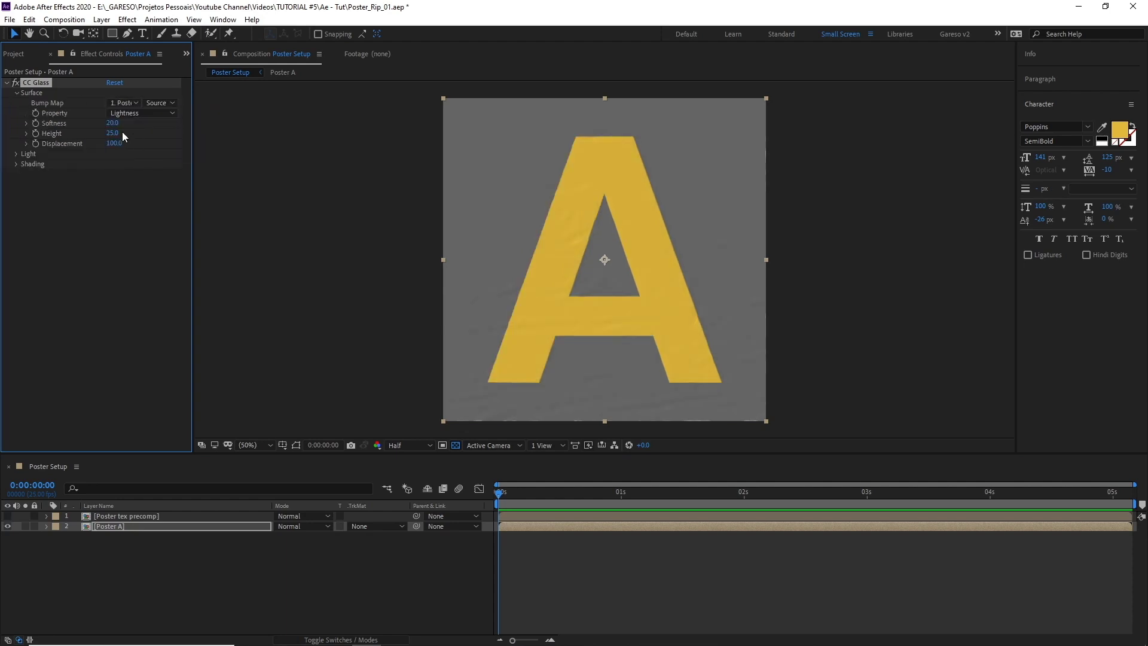
- Set CC Glass specular to 2, raise roughness, metal 0, and add a point light
{"action": "left_click", "coordinate": [123, 123]}
{"action": "left_click", "coordinate": [16, 153]}
{"action": "left_click", "coordinate": [15, 154]}
{"action": "left_click", "coordinate": [16, 164]}
{"action": "type", "text": "2"}
{"action": "key", "text": "Return"}
{"action": "left_click_drag", "start_coordinate": [114, 204], "coordinate": [137, 204]}
{"action": "left_click", "coordinate": [111, 214]}
{"action": "type", "text": "0"}
{"action": "key", "text": "Return"}
{"action": "key", "text": "ctrl+alt+shift+l"}
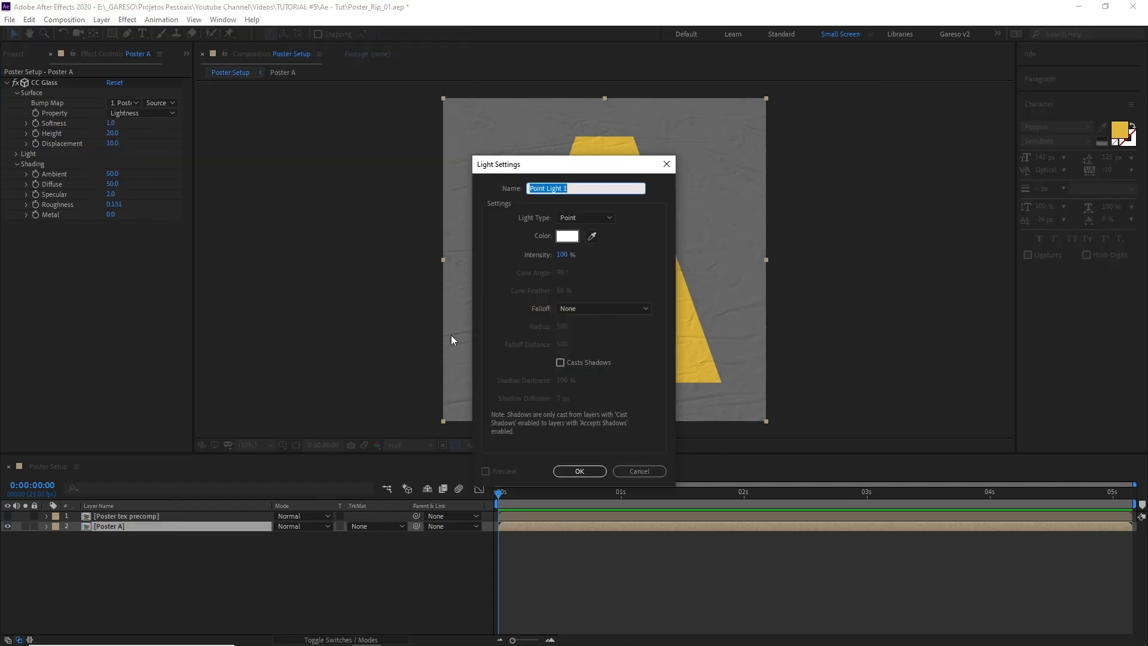
{"action": "key", "text": "Return"}
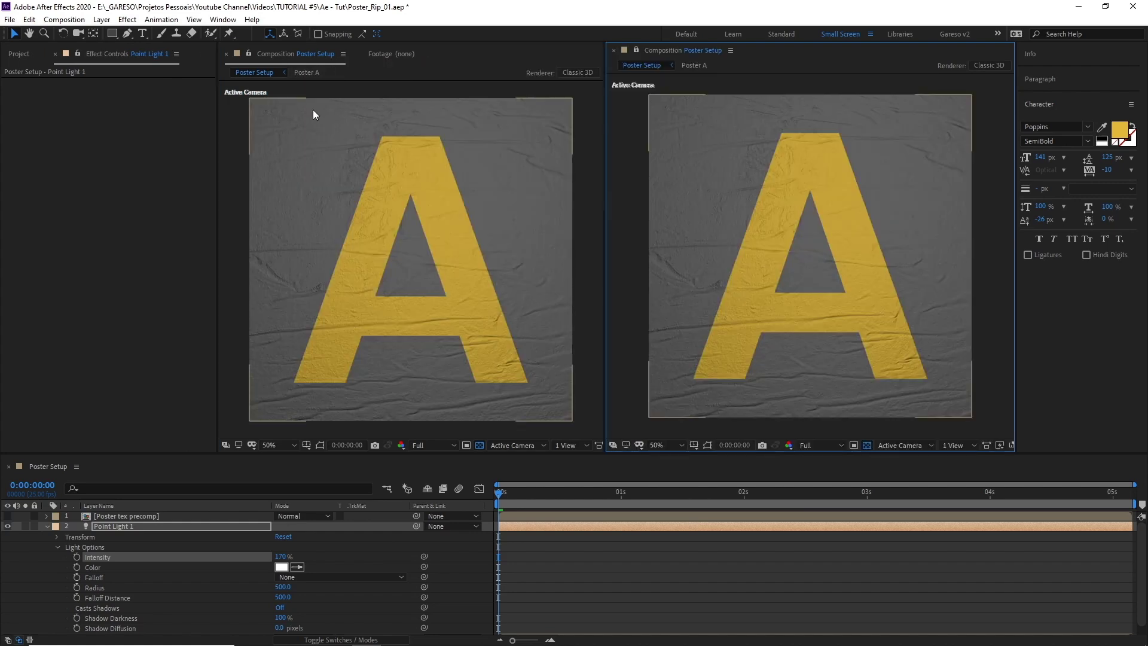
- Inside Poster tex precomp, add Fast Box Blur and a Curves adjustment restoring wrinkle contrast
{"action": "double_click", "coordinate": [156, 518]}
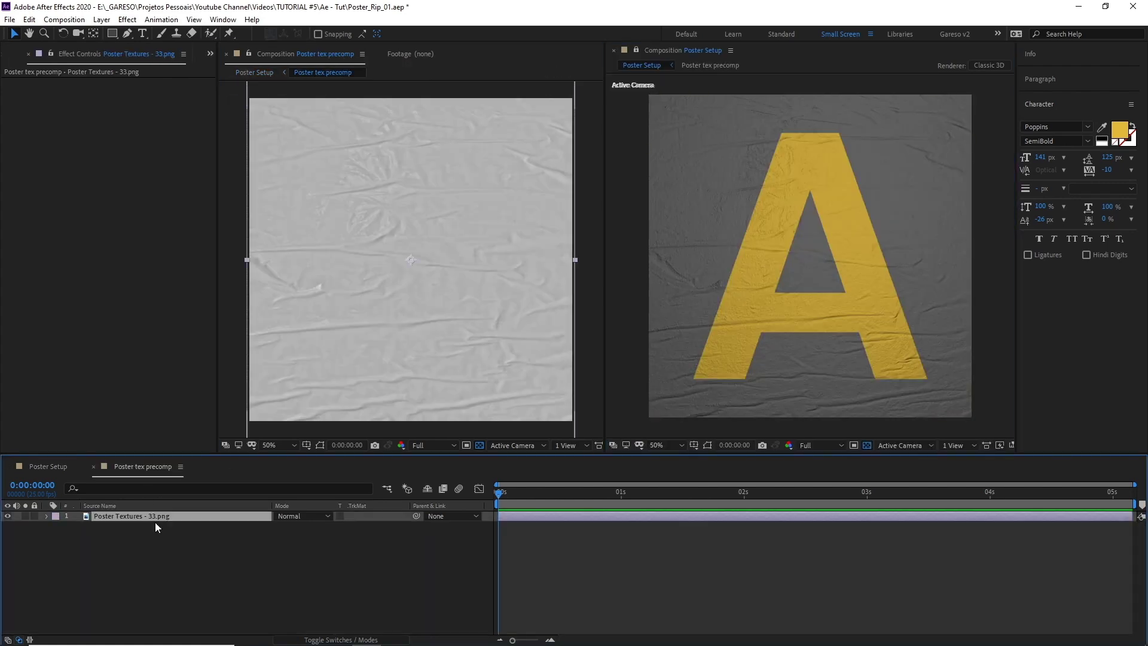
{"action": "key", "text": "ctrl+space"}
{"action": "type", "text": "fast"}
{"action": "key", "text": "Return"}
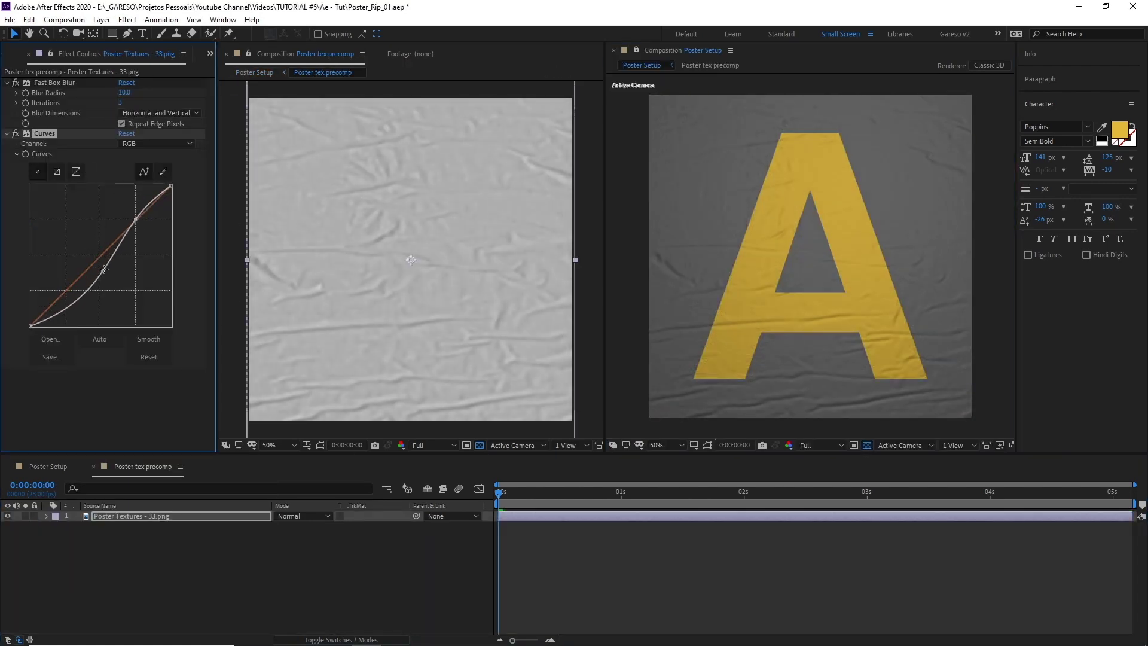
{"action": "key", "text": "ctrl+space"}
{"action": "type", "text": "curves"}
{"action": "key", "text": "Return"}
{"action": "left_click_drag", "start_coordinate": [62, 217], "coordinate": [143, 223]}
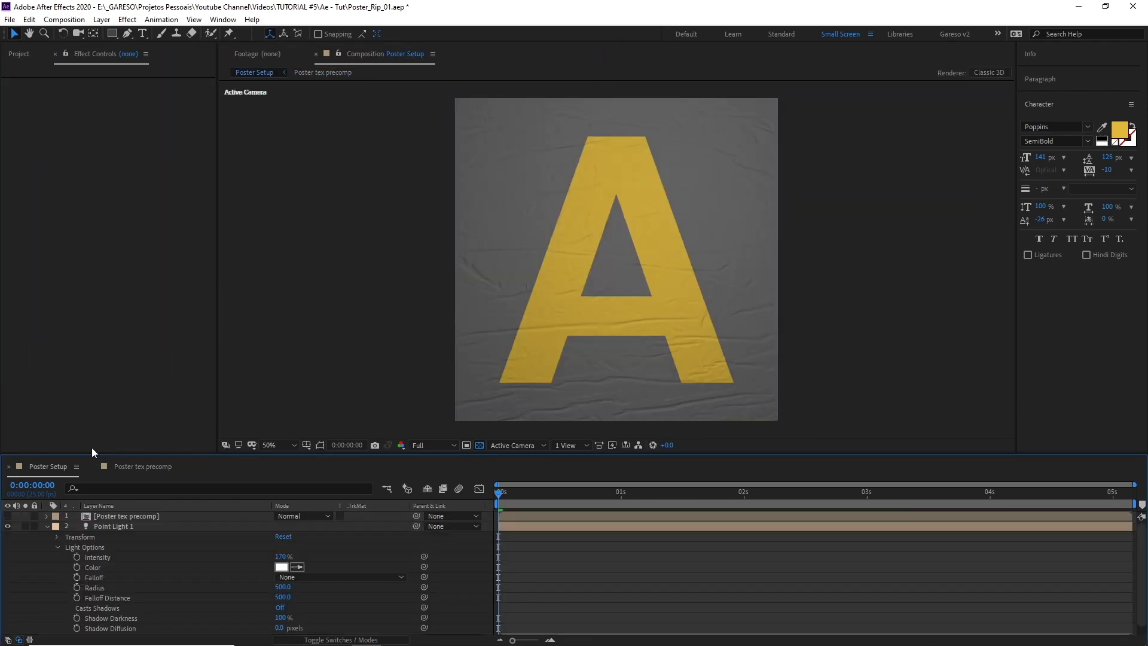
- Apply CC Page Turn to Poster A with a small peel from the Top Right Corner
{"action": "left_click", "coordinate": [46, 526]}
{"action": "left_click", "coordinate": [116, 536]}
{"action": "key", "text": "ctrl+space"}
{"action": "type", "text": "cc pag"}
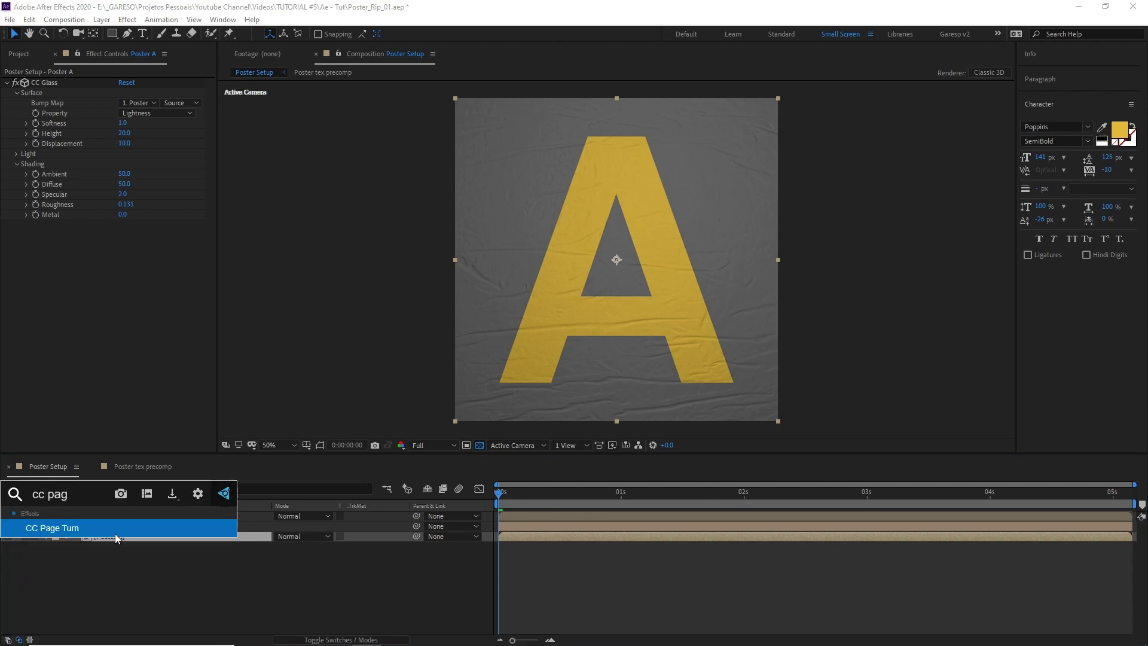
{"action": "key", "text": "Return"}
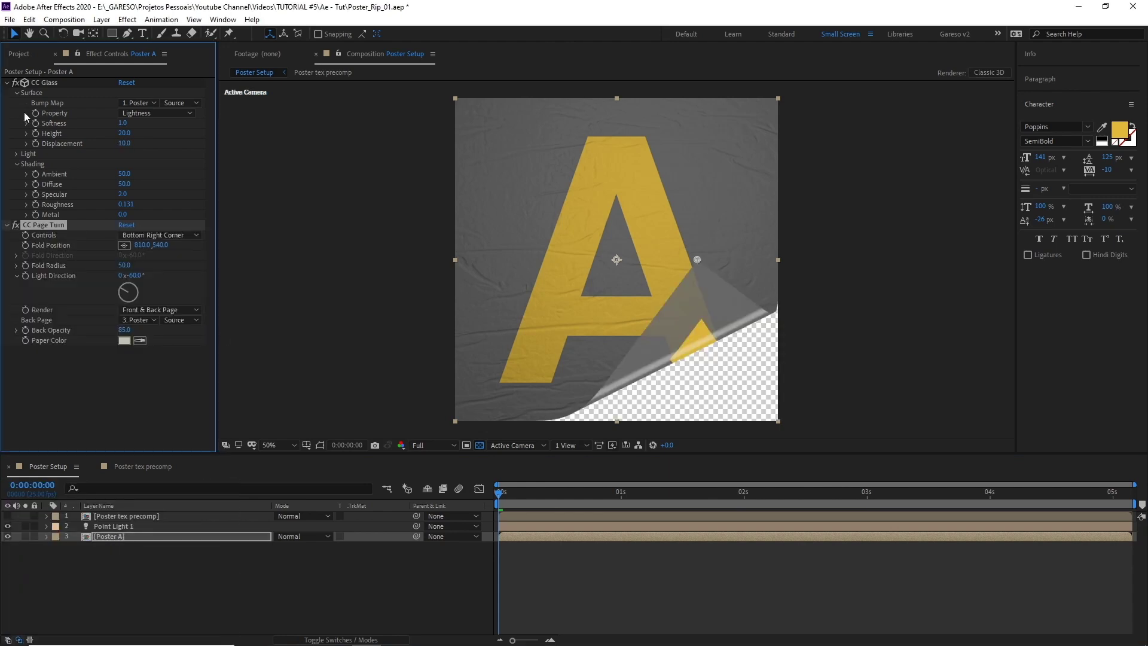
{"action": "left_click", "coordinate": [7, 82]}
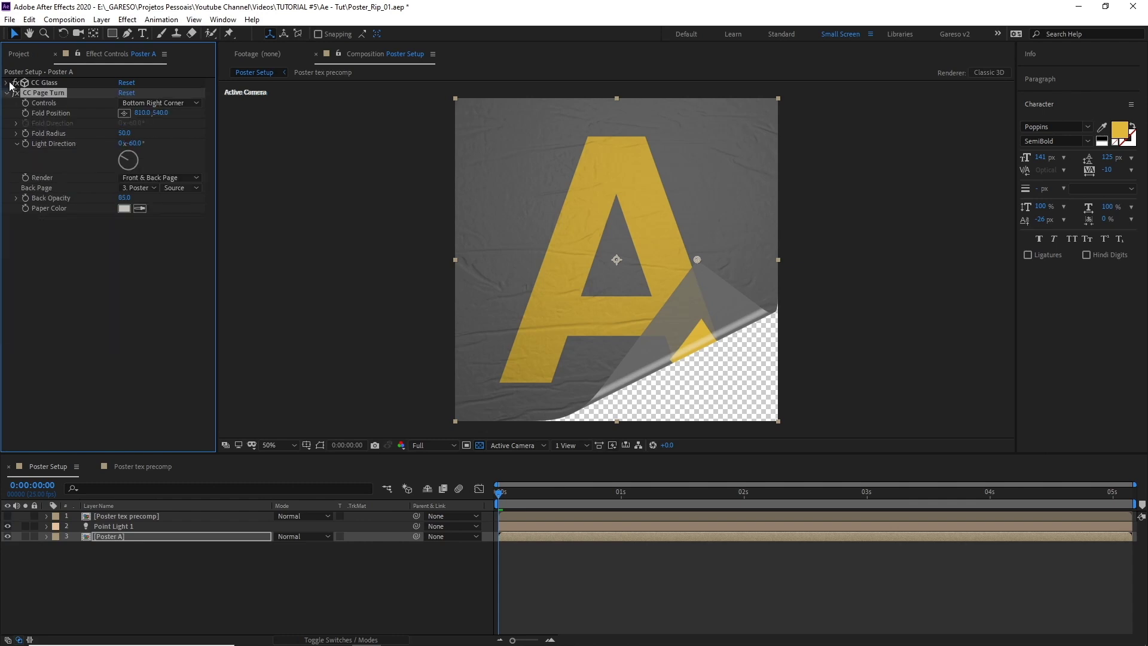
{"action": "left_click", "coordinate": [180, 105]}
{"action": "left_click", "coordinate": [172, 147]}
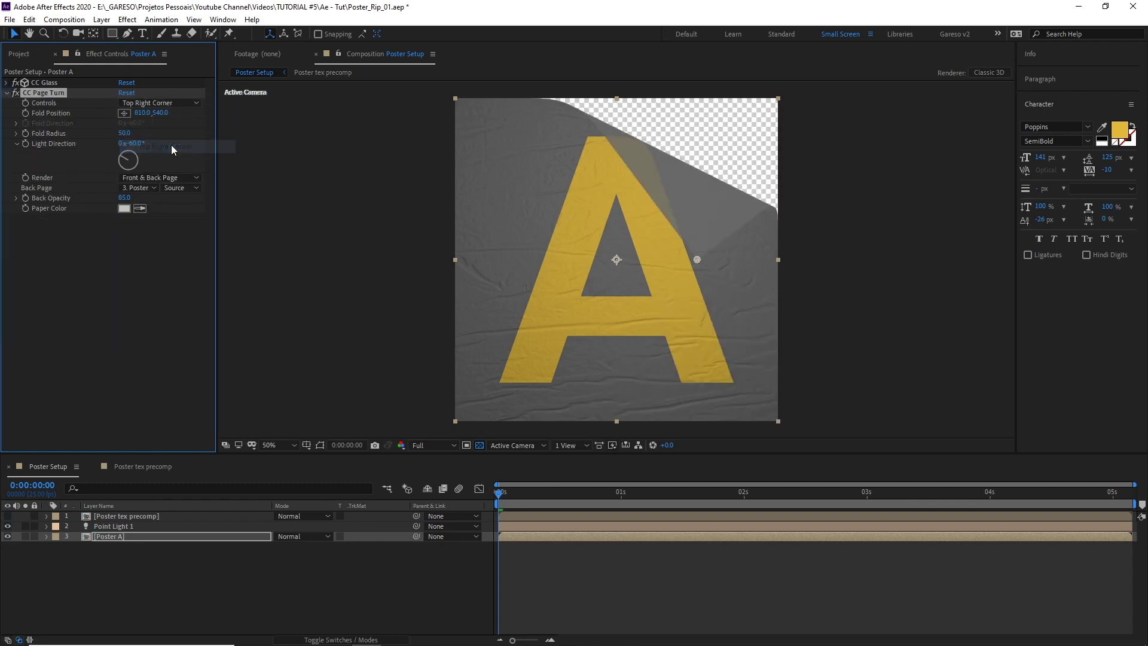
{"action": "left_click_drag", "start_coordinate": [698, 260], "coordinate": [552, 299]}
{"action": "left_click_drag", "start_coordinate": [608, 242], "coordinate": [648, 220]}
- Duplicate Poster A and rename the copies Back Page (upper) and Front Page (lower)
{"action": "left_click", "coordinate": [135, 536]}
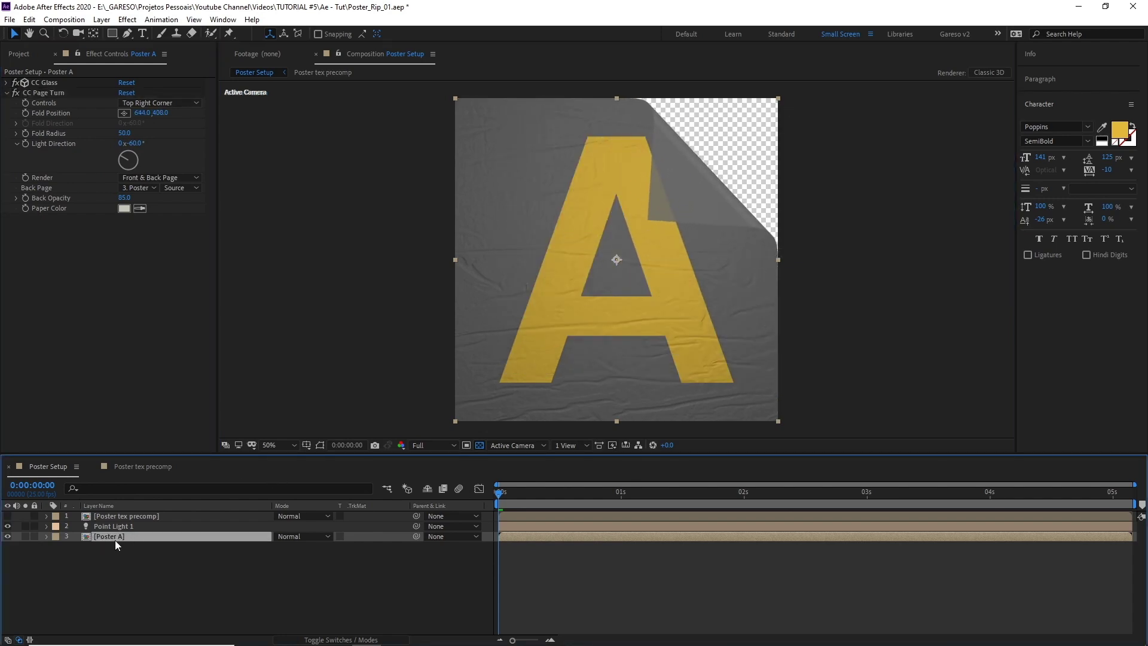
{"action": "key", "text": "ctrl+d"}
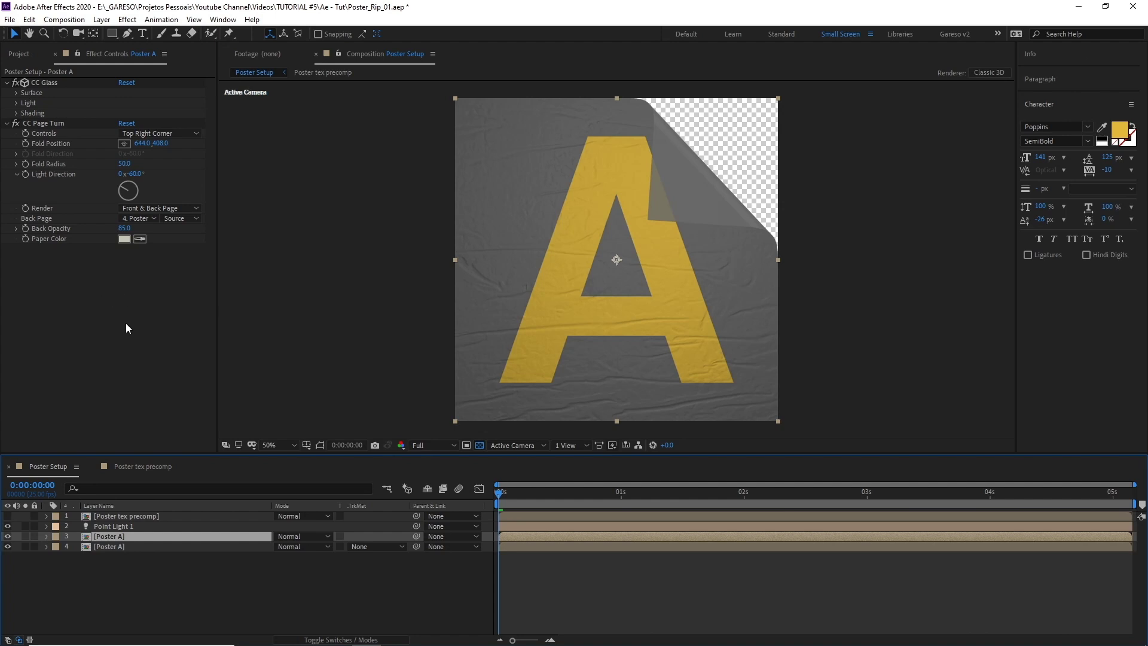
{"action": "left_click", "coordinate": [106, 526]}
{"action": "left_click", "coordinate": [114, 533]}
{"action": "key", "text": "Return"}
{"action": "type", "text": "Back Page"}
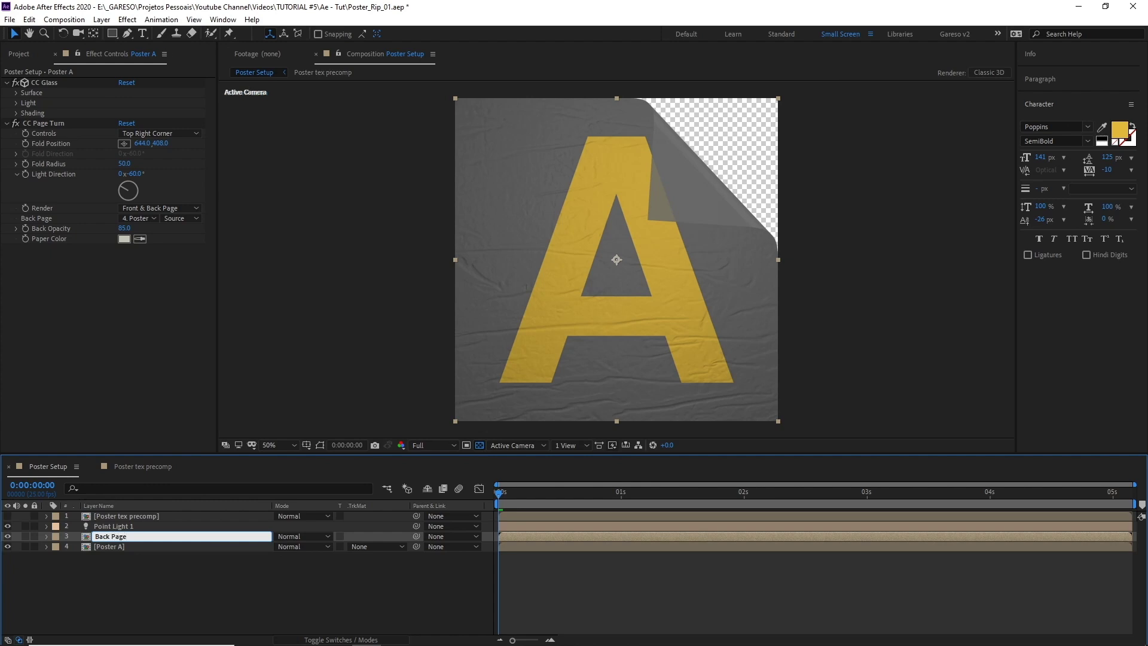
{"action": "key", "text": "Return"}
{"action": "left_click", "coordinate": [105, 547]}
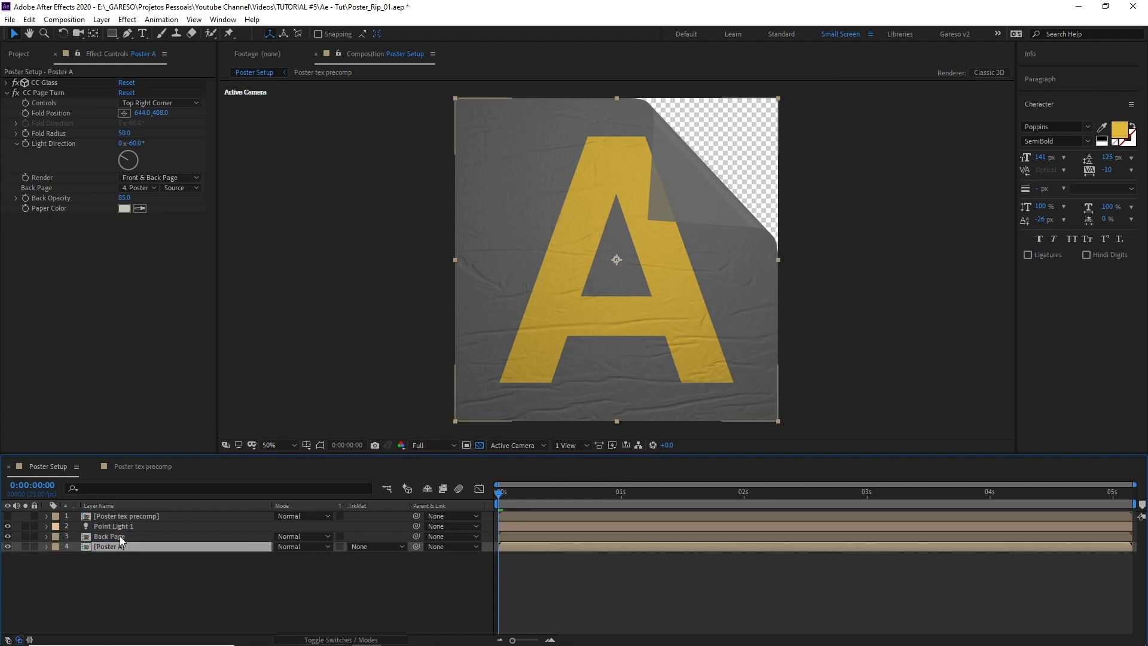
{"action": "key", "text": "Return"}
{"action": "type", "text": "Front"}
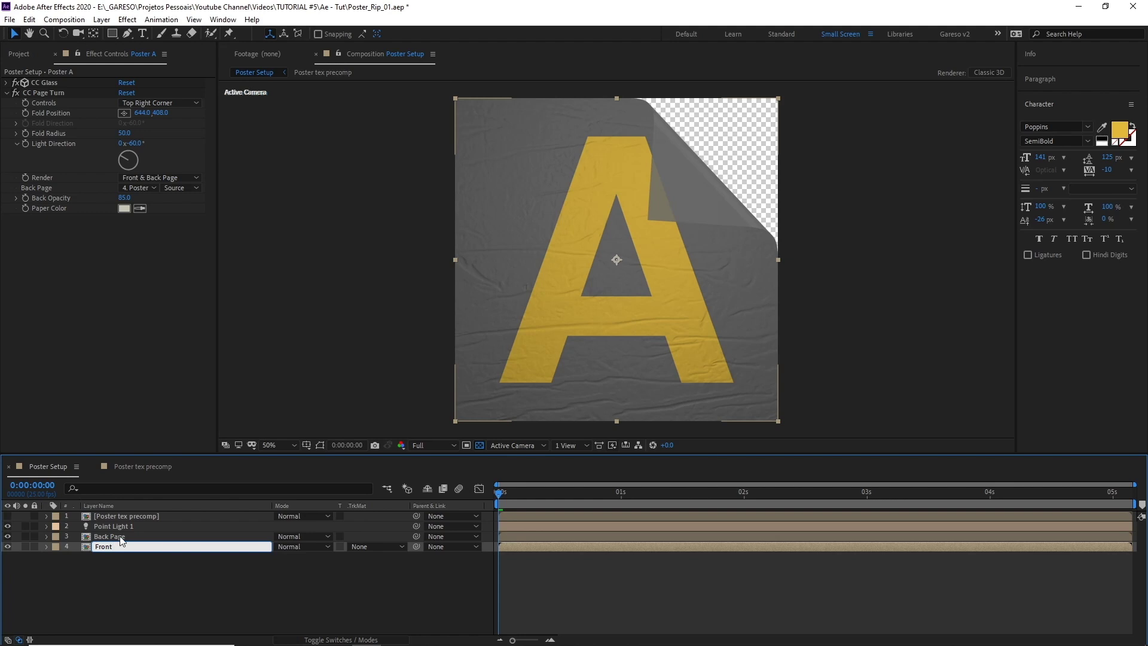
{"action": "type", "text": " Page"}
{"action": "key", "text": "Return"}
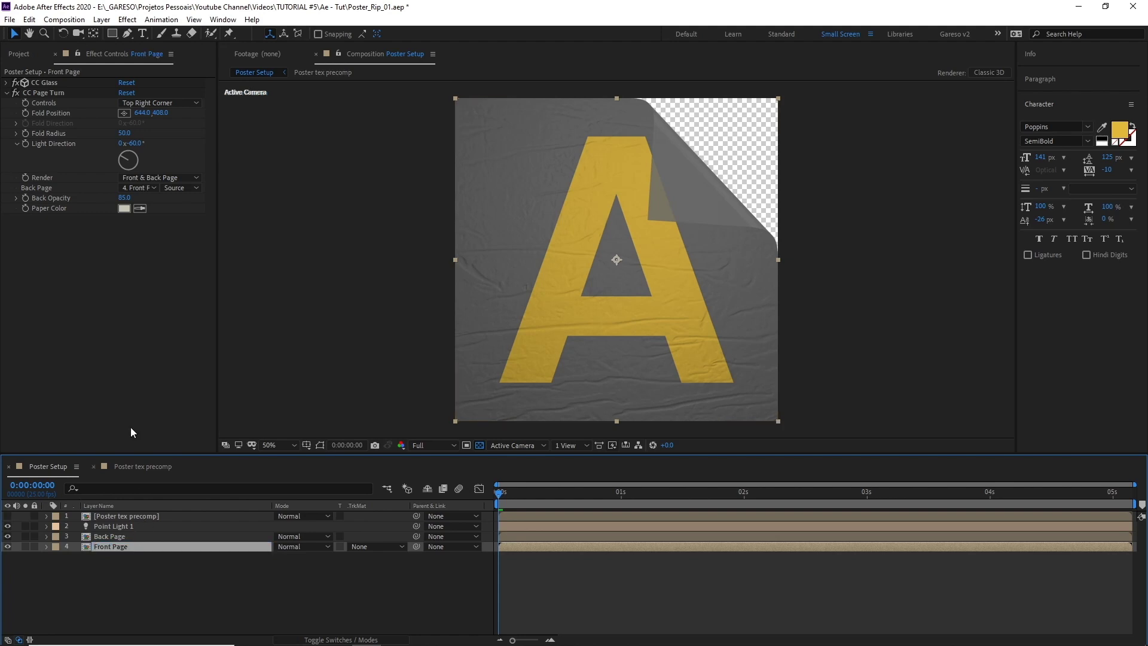
- Render Front Page as front only and Back Page as back only, with Back Opacity 100
{"action": "left_click", "coordinate": [141, 177]}
{"action": "left_click", "coordinate": [154, 216]}
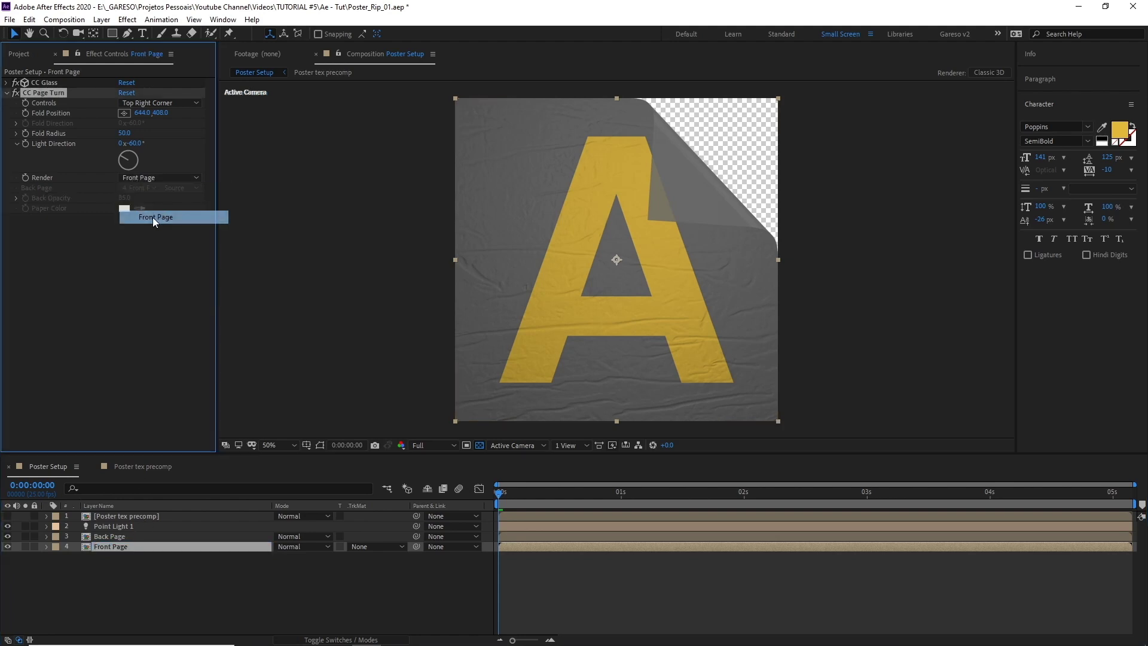
{"action": "left_click", "coordinate": [108, 535]}
{"action": "left_click", "coordinate": [145, 210]}
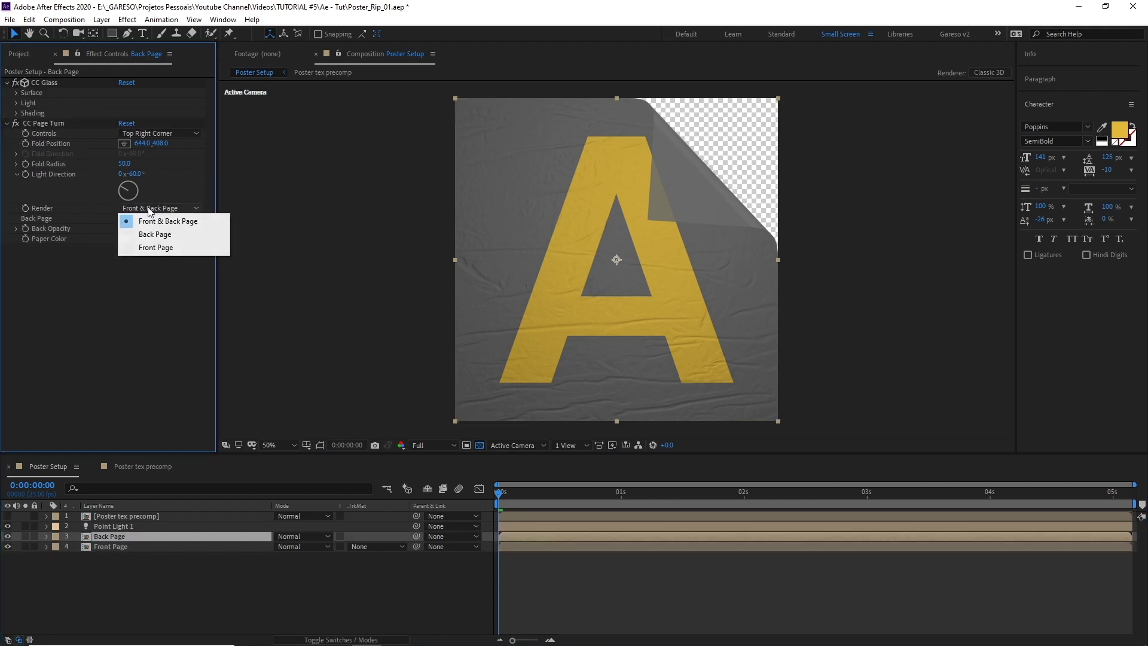
{"action": "left_click", "coordinate": [151, 235]}
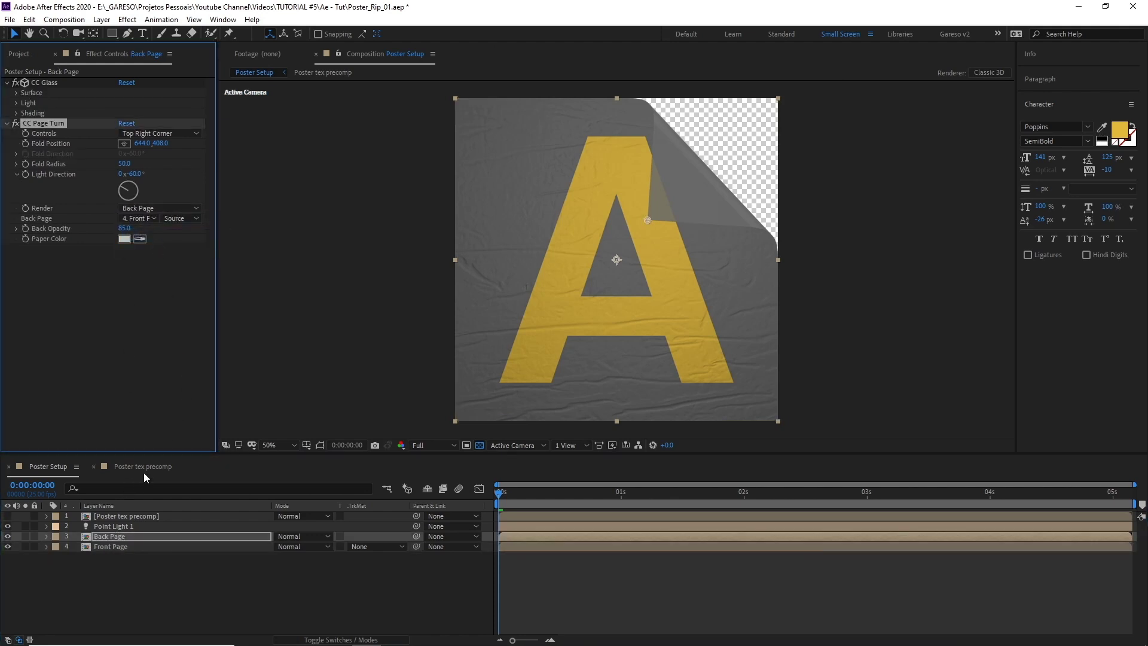
{"action": "left_click", "coordinate": [24, 535]}
{"action": "left_click", "coordinate": [24, 537]}
{"action": "left_click", "coordinate": [25, 544]}
{"action": "left_click", "coordinate": [24, 543]}
{"action": "left_click", "coordinate": [24, 537]}
{"action": "left_click", "coordinate": [93, 535]}
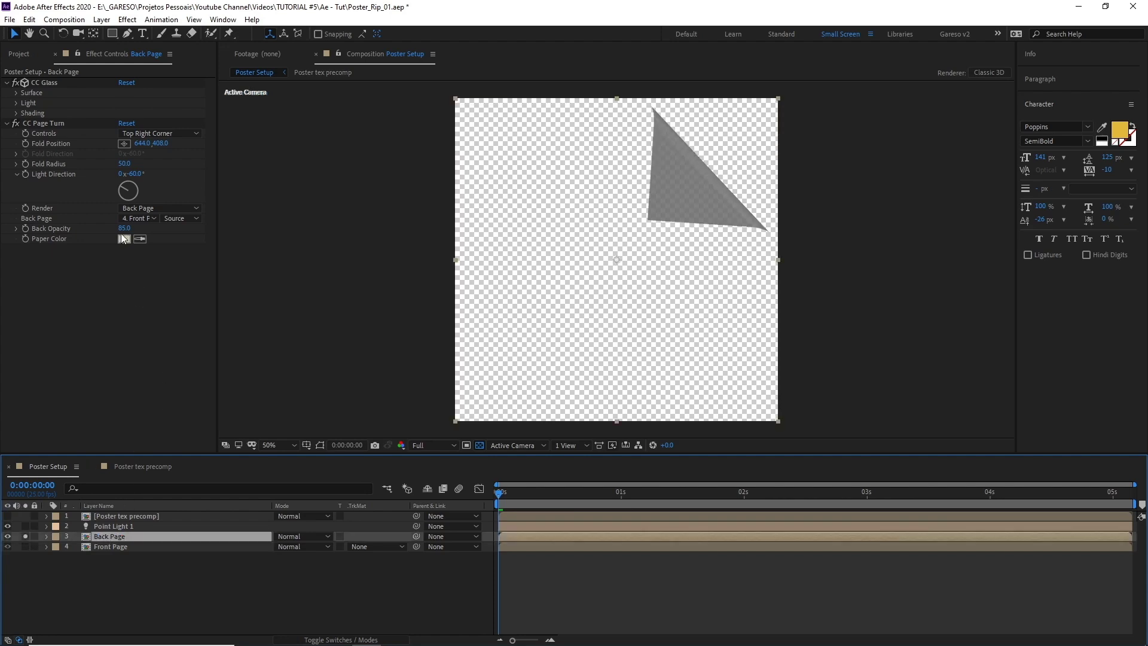
{"action": "left_click_drag", "start_coordinate": [124, 230], "coordinate": [202, 228]}
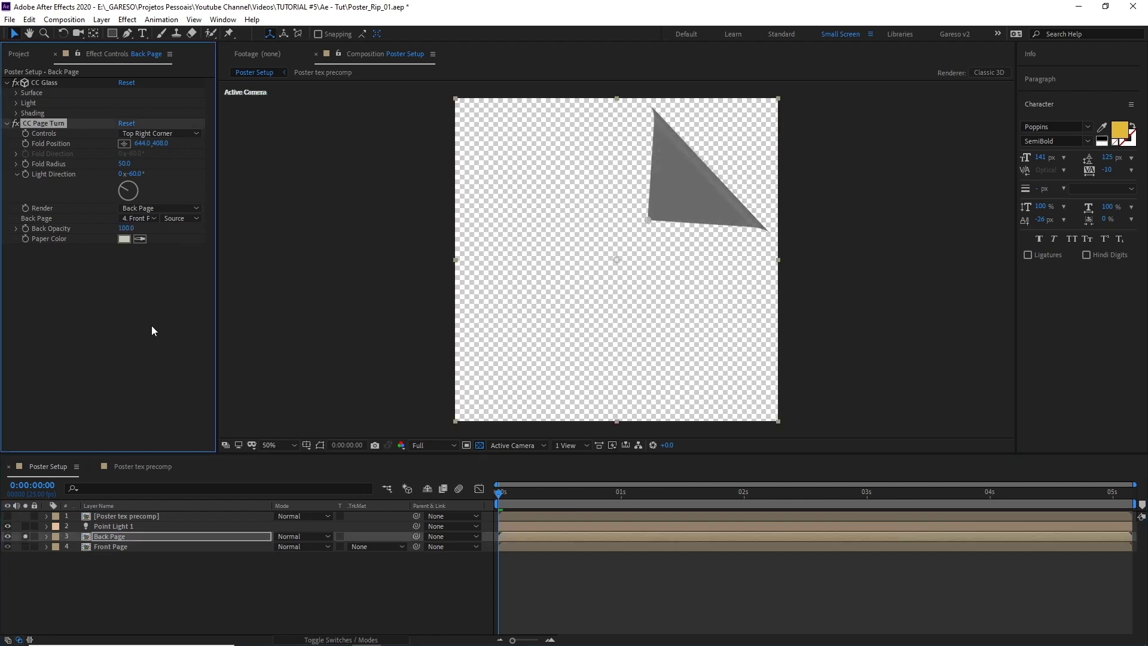
- Add a Drop Shadow to Back Page angled about 217° down-left, then unsolo it
{"action": "key", "text": "ctrl+space"}
{"action": "type", "text": "drop"}
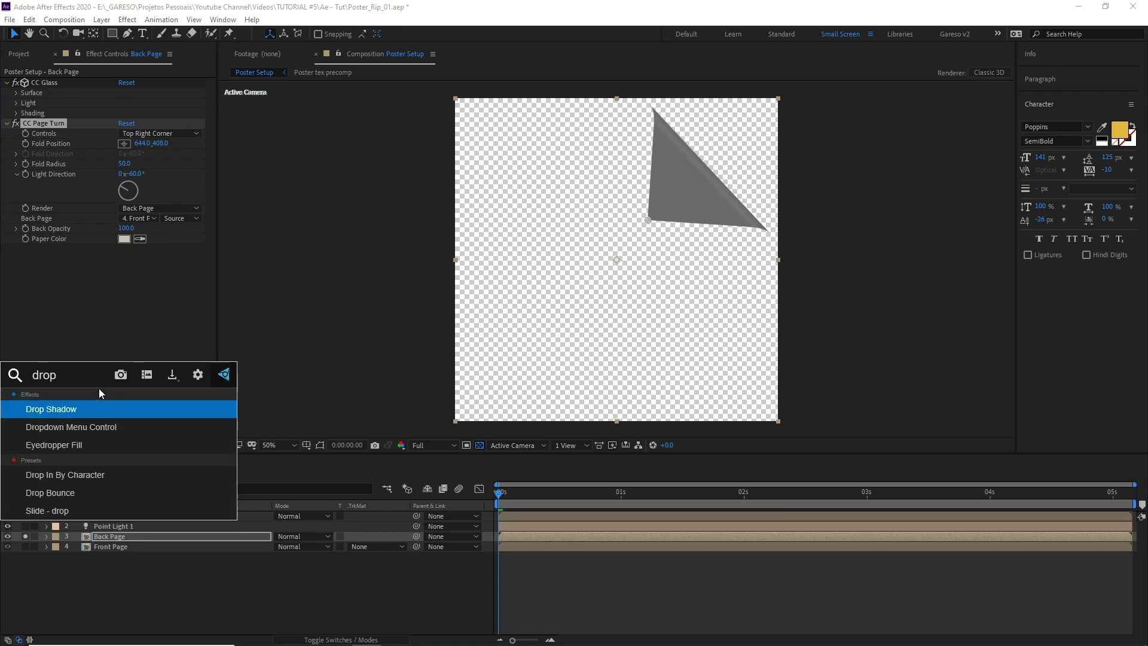
{"action": "key", "text": "Return"}
{"action": "left_click_drag", "start_coordinate": [125, 301], "coordinate": [145, 322]}
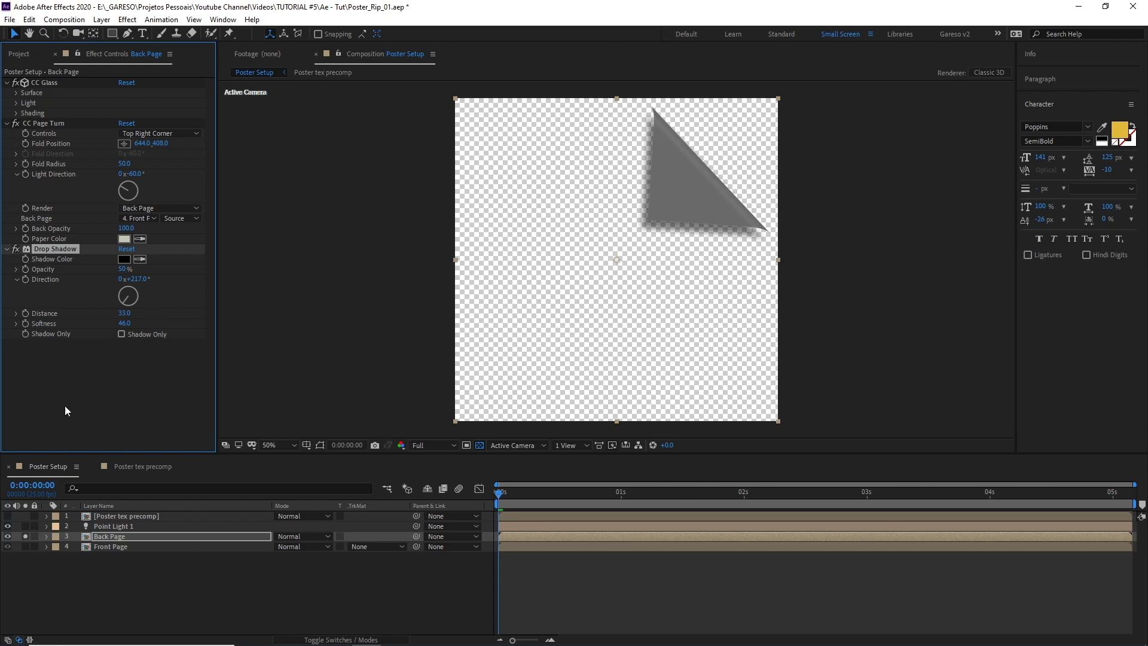
{"action": "left_click", "coordinate": [25, 536]}
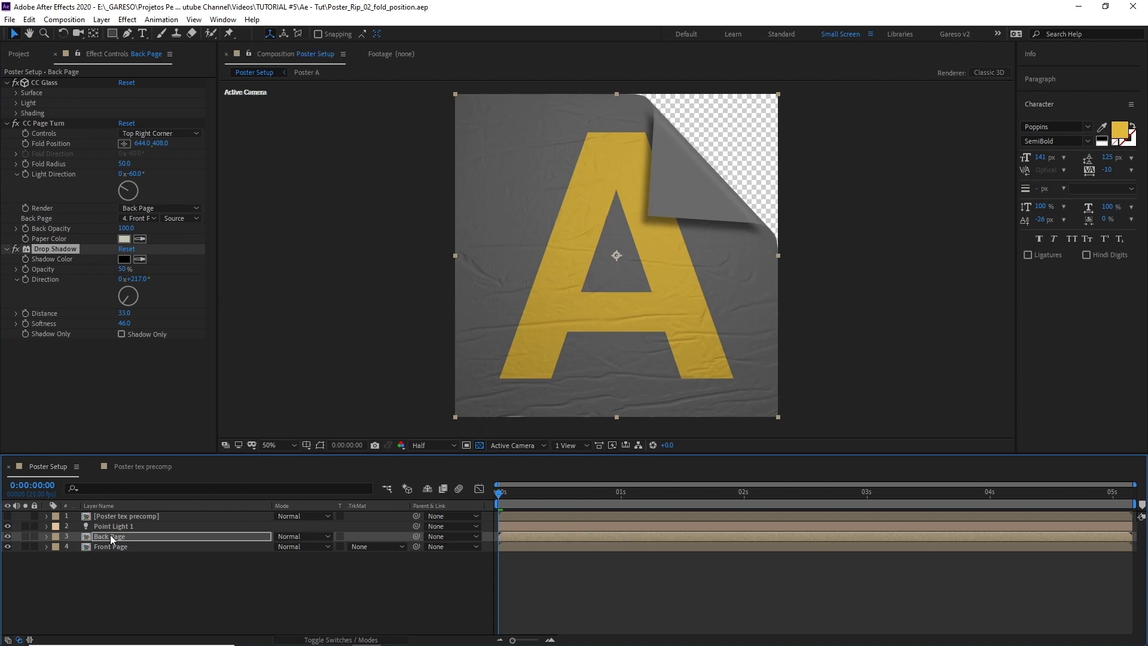
- Copy Front Page's CC Page Turn with relative property links and paste it onto Back Page
{"action": "left_click", "coordinate": [51, 123]}
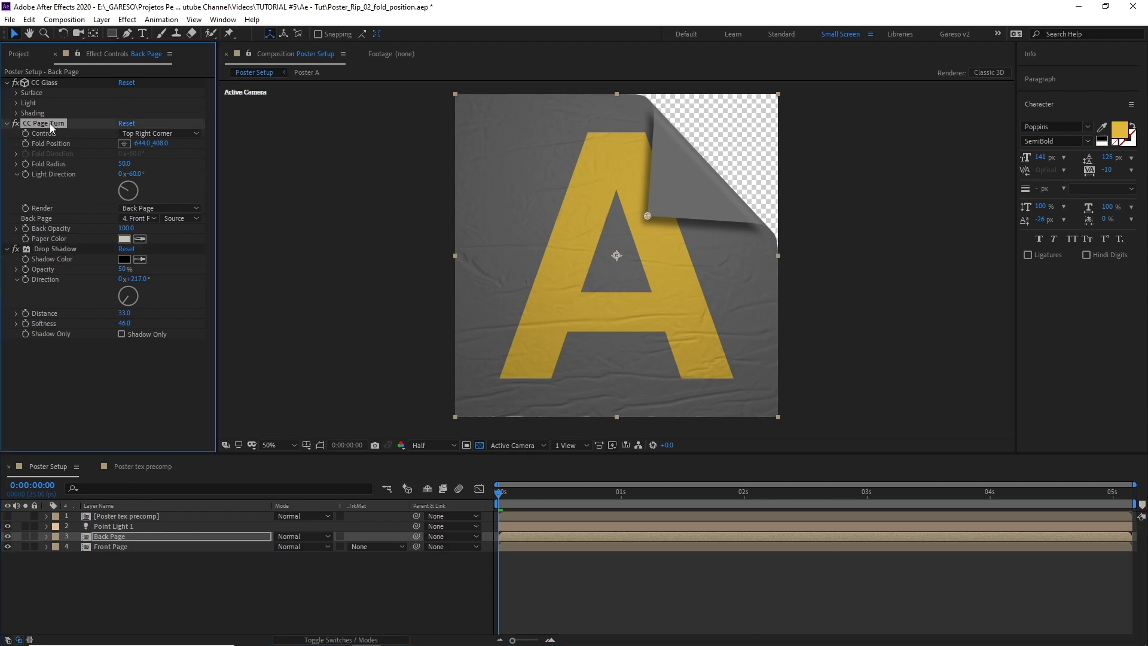
{"action": "left_click_drag", "start_coordinate": [647, 216], "coordinate": [706, 153]}
{"action": "key", "text": "ctrl+z"}
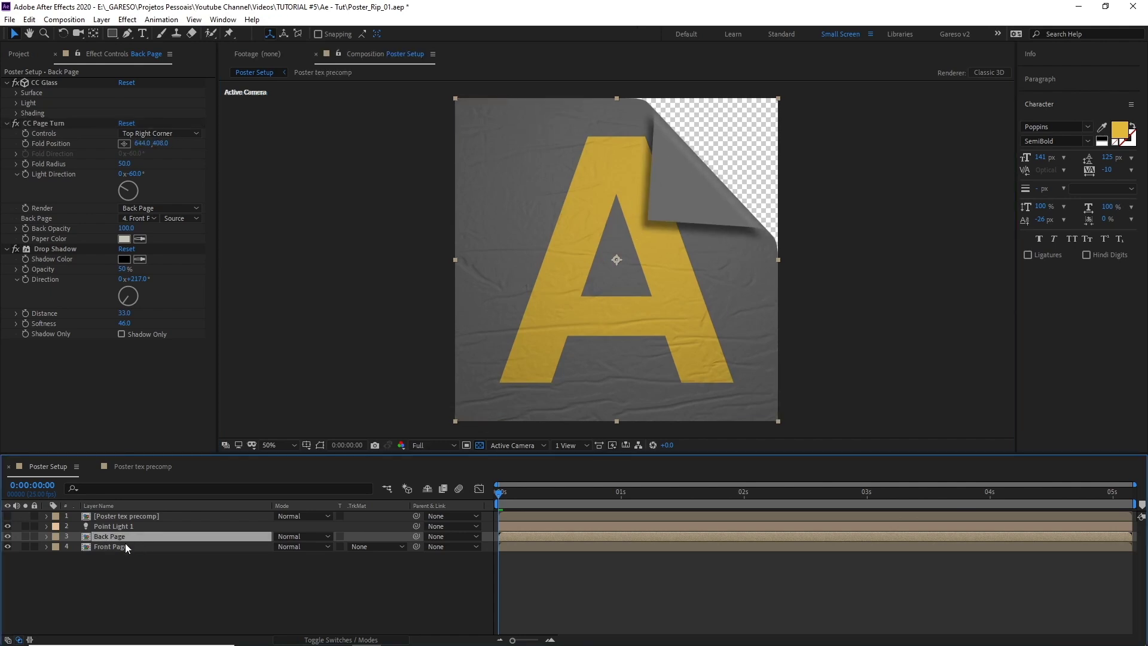
{"action": "left_click", "coordinate": [119, 546]}
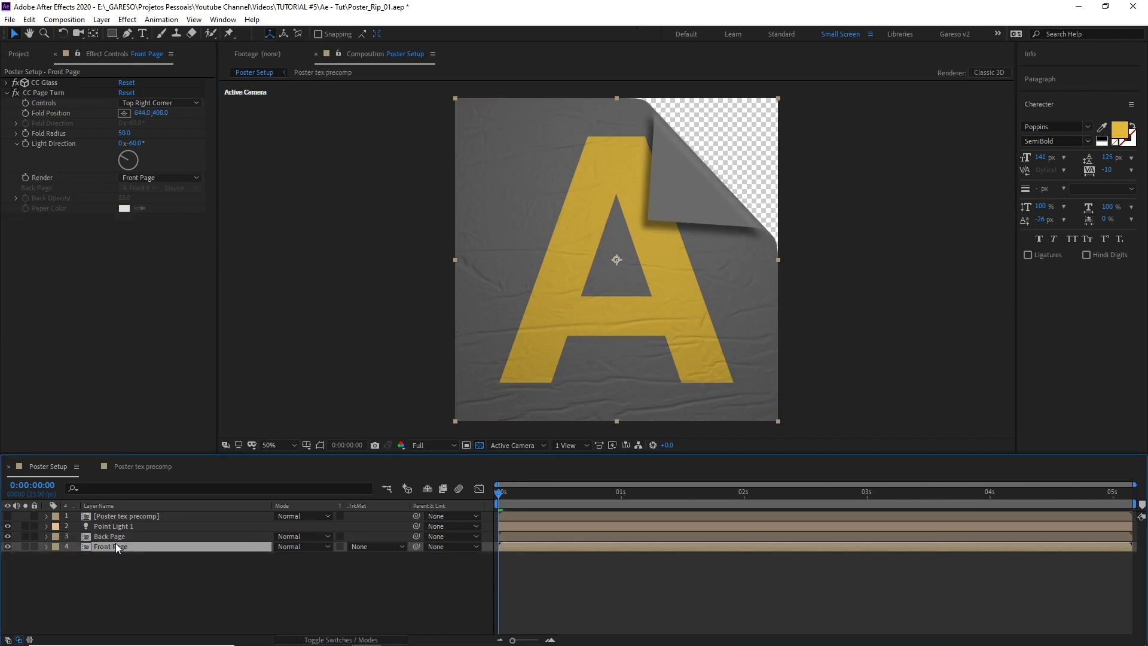
{"action": "left_click", "coordinate": [46, 92]}
{"action": "left_click", "coordinate": [29, 19]}
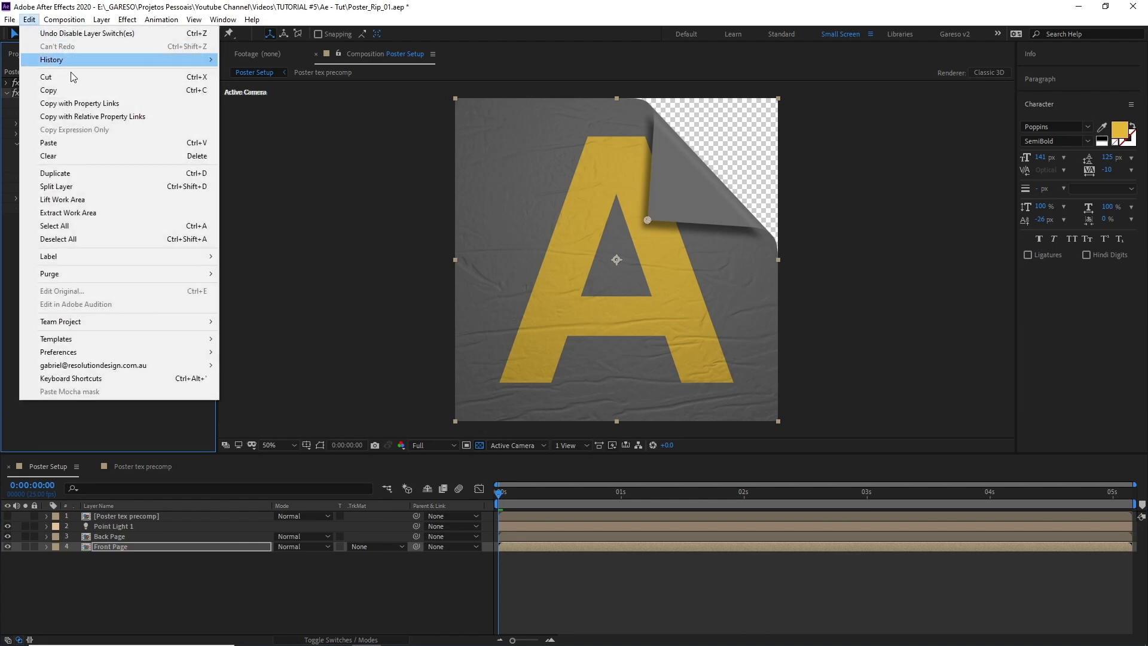
{"action": "left_click", "coordinate": [107, 117]}
{"action": "left_click", "coordinate": [109, 536]}
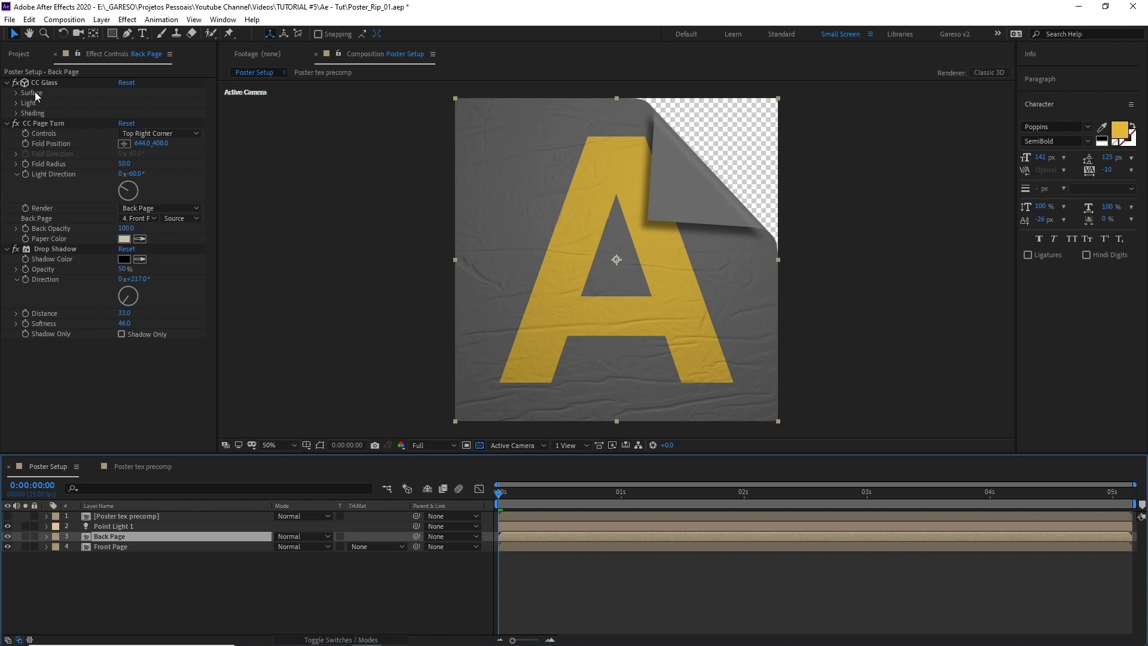
{"action": "key", "text": "ctrl+v"}
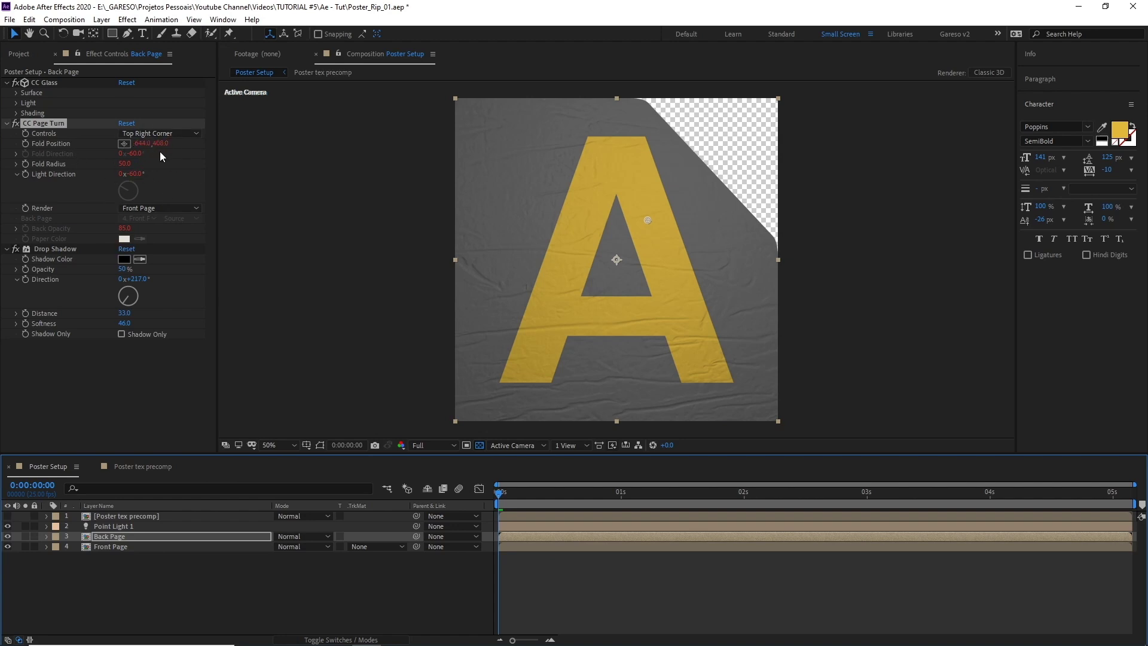
- Disable Back Page's Render expression so it keeps showing the back side
{"action": "left_click", "coordinate": [78, 206]}
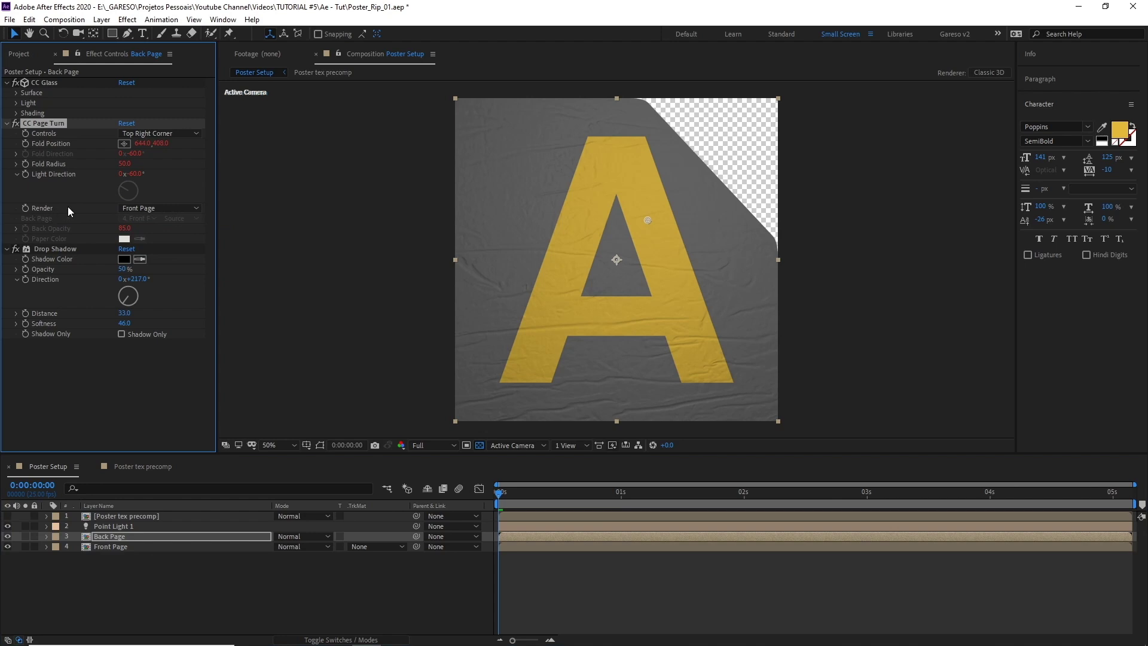
{"action": "left_click", "coordinate": [164, 208]}
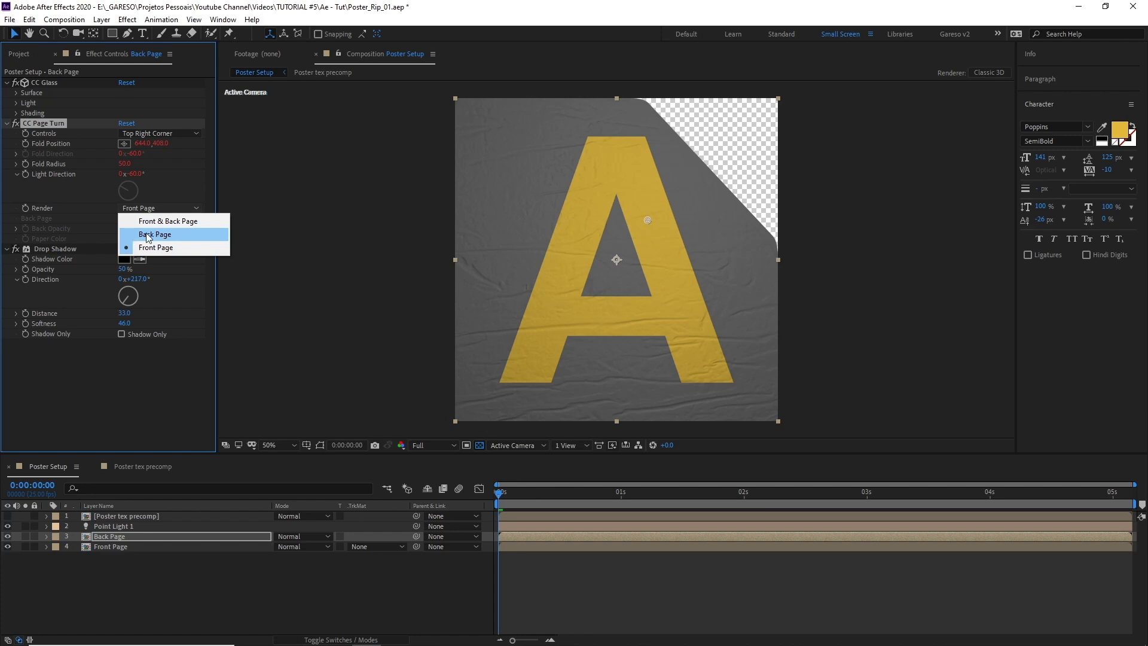
{"action": "left_click", "coordinate": [45, 210]}
{"action": "key", "text": "s"}
{"action": "key", "text": "s"}
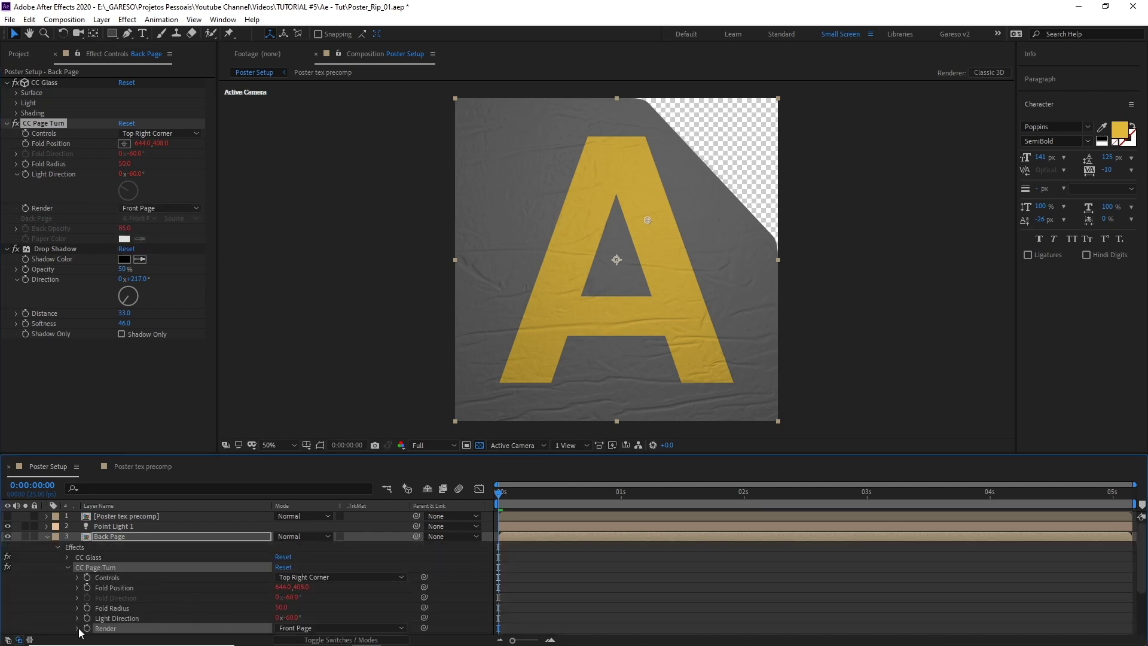
{"action": "key", "text": "ctrl+v"}
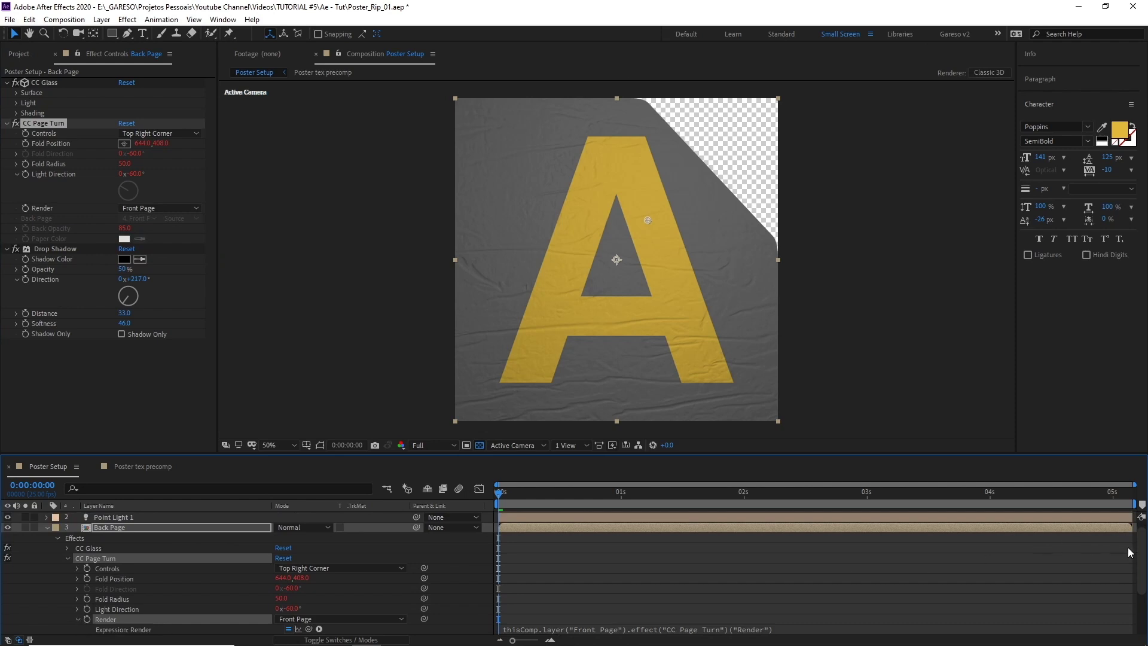
{"action": "scroll", "coordinate": [1143, 562], "scroll_direction": "down", "scroll_amount": 1}
{"action": "scroll", "coordinate": [1143, 562], "scroll_direction": "down", "scroll_amount": 3}
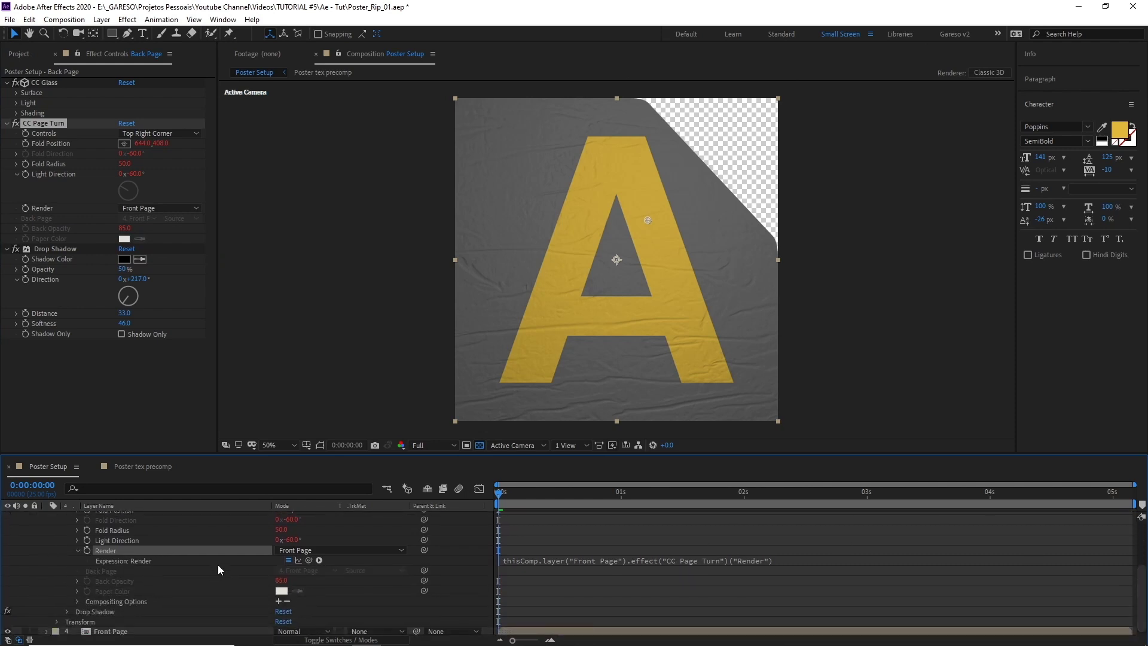
{"action": "left_click", "coordinate": [289, 560]}
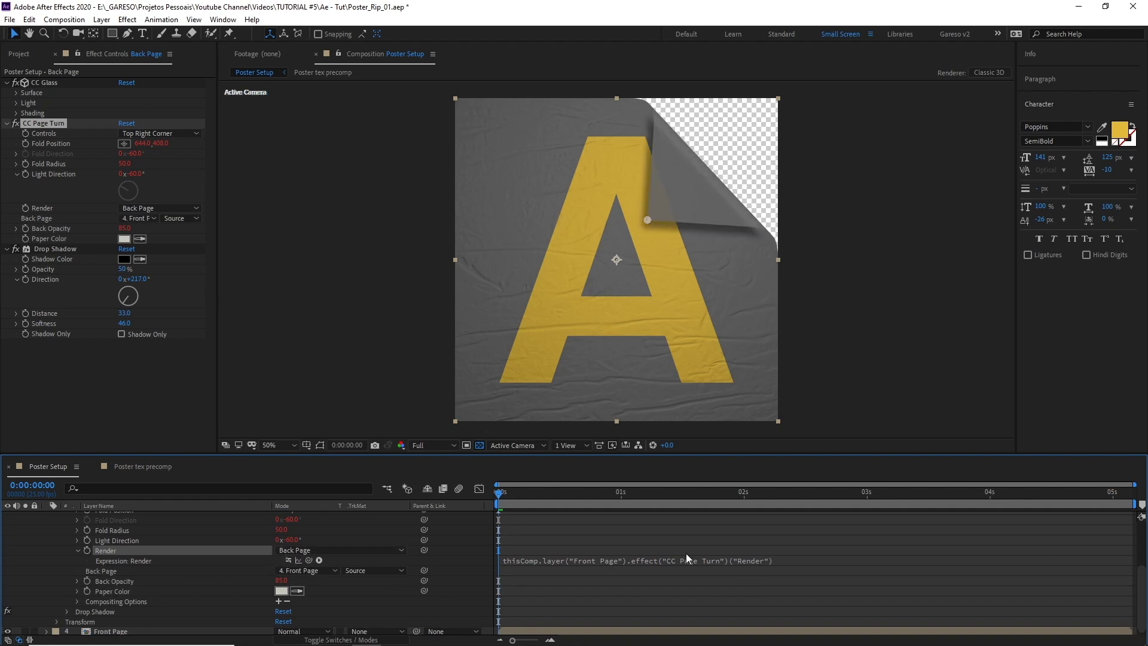
{"action": "scroll", "coordinate": [731, 526], "scroll_direction": "up", "scroll_amount": 5}
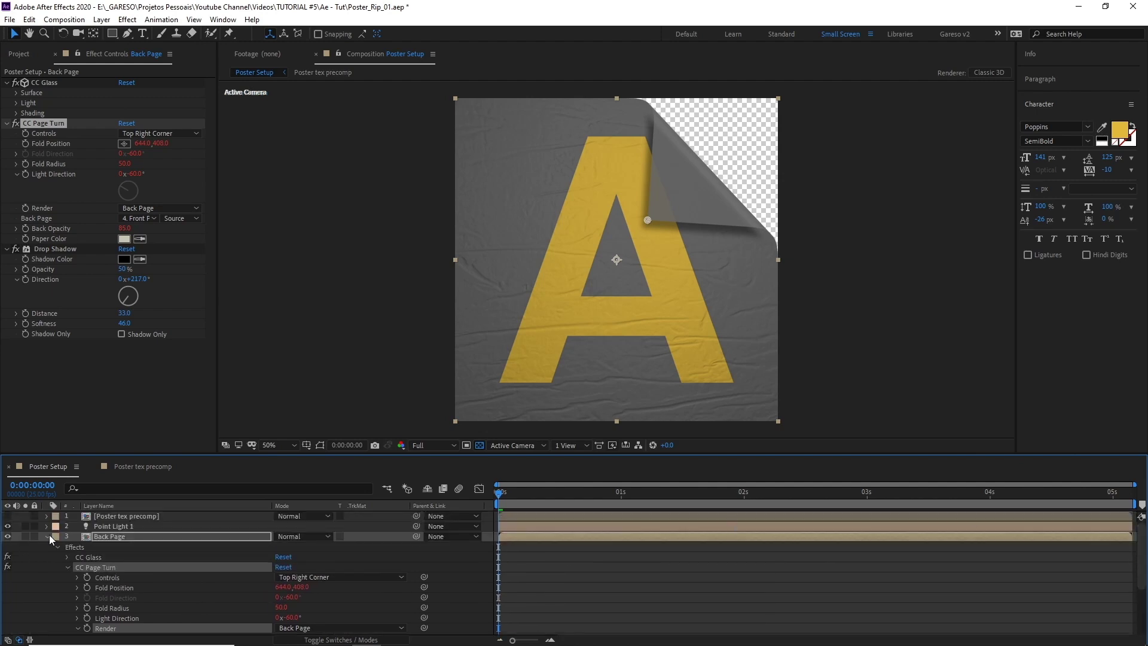
- Move Front Page's fold position to 728, 304 to tighten the corner curl
{"action": "left_click", "coordinate": [47, 536]}
{"action": "left_click", "coordinate": [47, 546]}
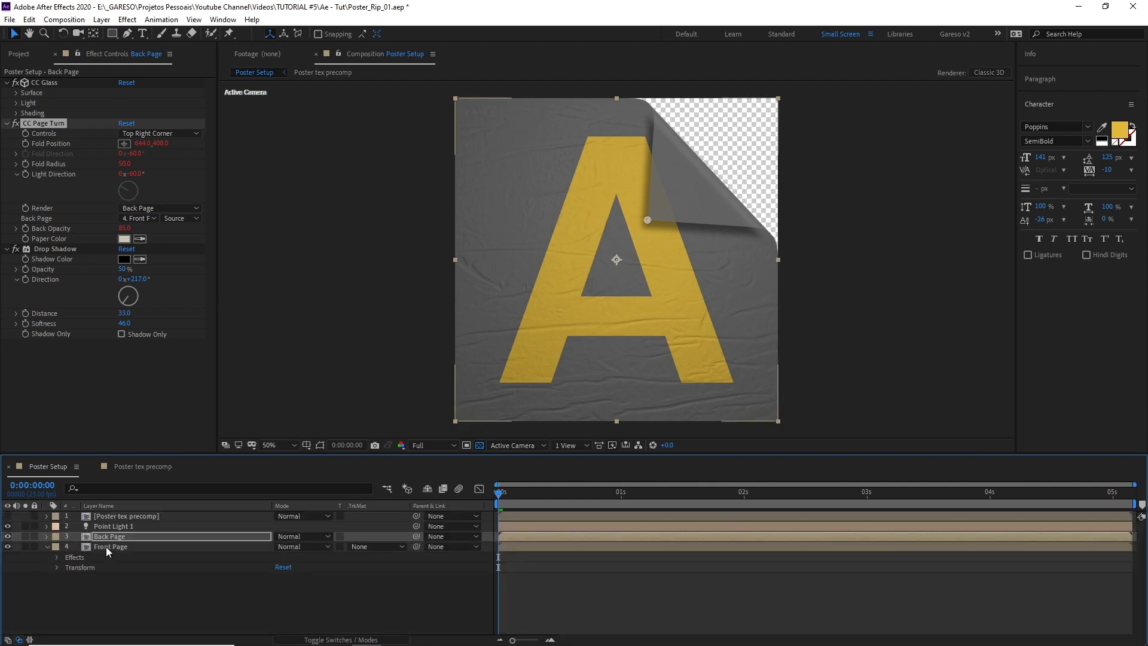
{"action": "left_click", "coordinate": [110, 547]}
{"action": "left_click_drag", "start_coordinate": [648, 220], "coordinate": [669, 188]}
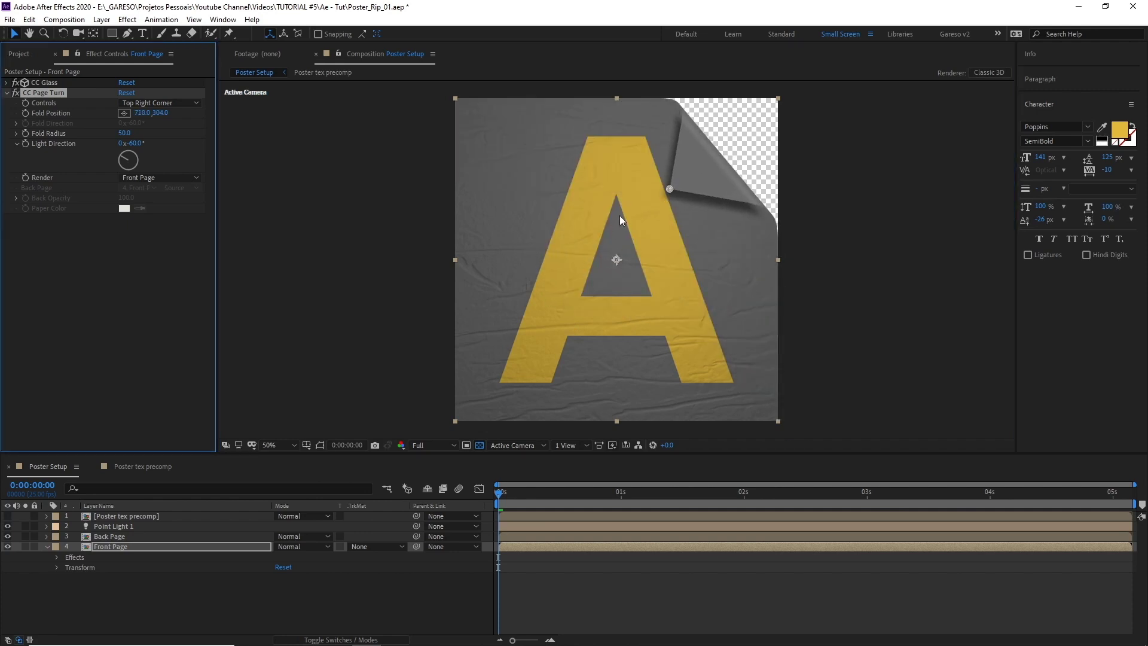
- Add Paper-2.png to the poster, shrink it, and tilt it diagonally above the letter A
{"action": "left_click", "coordinate": [14, 54]}
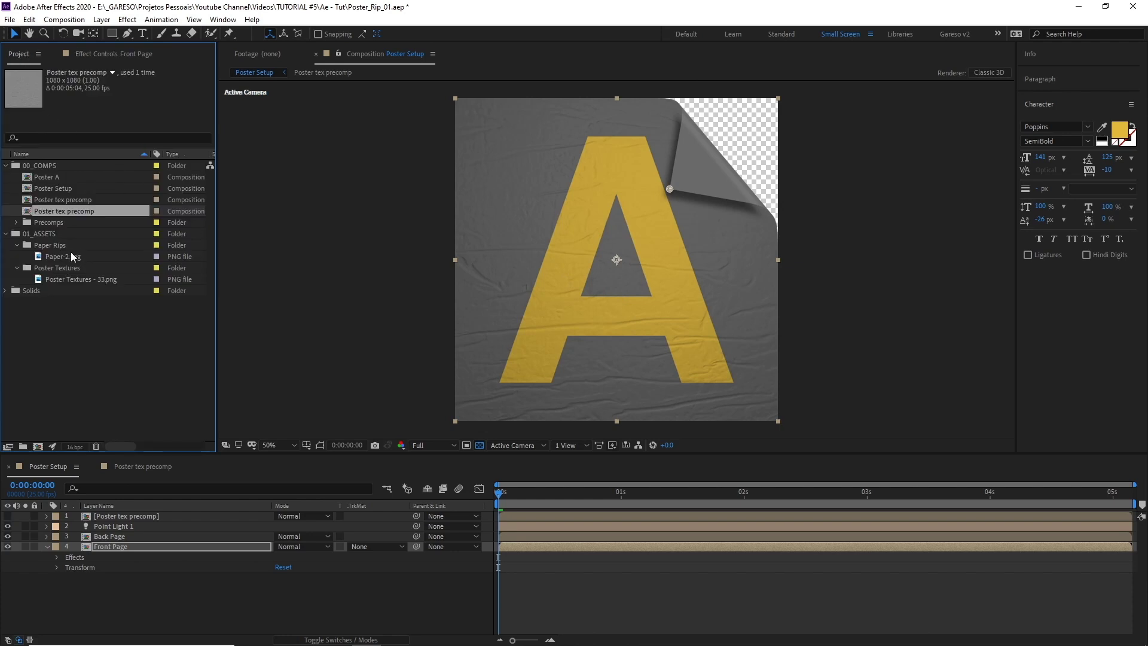
{"action": "left_click_drag", "start_coordinate": [70, 258], "coordinate": [504, 235]}
{"action": "key", "text": "s"}
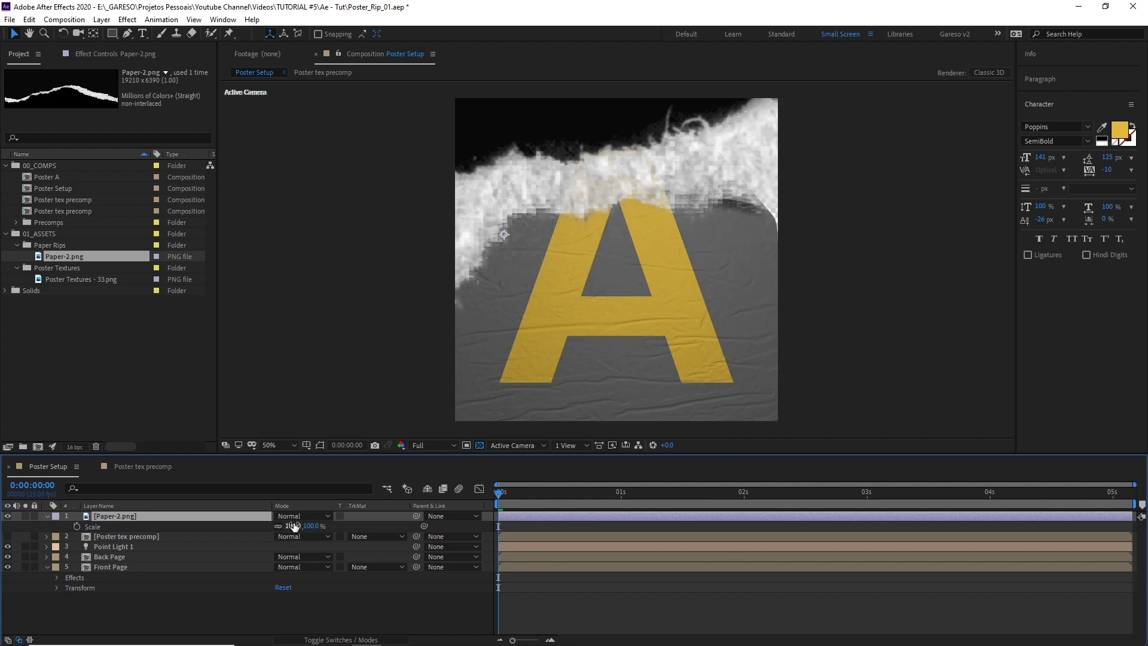
{"action": "mouse_move", "coordinate": [292, 526]}
{"action": "left_mouse_down"}
{"action": "mouse_move", "coordinate": [222, 518]}
{"action": "mouse_move", "coordinate": [299, 527]}
{"action": "left_mouse_up"}
{"action": "key", "text": "r"}
{"action": "left_click_drag", "start_coordinate": [545, 155], "coordinate": [571, 135]}
{"action": "left_click", "coordinate": [117, 515]}
- Duplicate the strip, flip its horizontal scale to -9%, and set rotation to 62°
{"action": "key", "text": "s"}
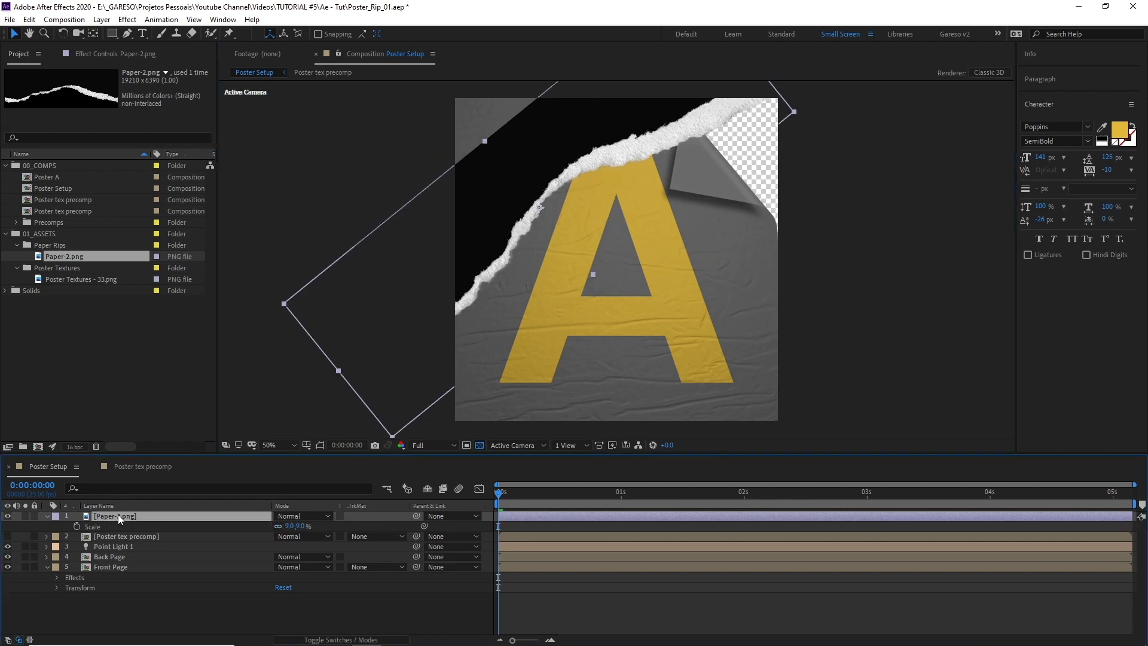
{"action": "key", "text": "ctrl+d"}
{"action": "key", "text": "r"}
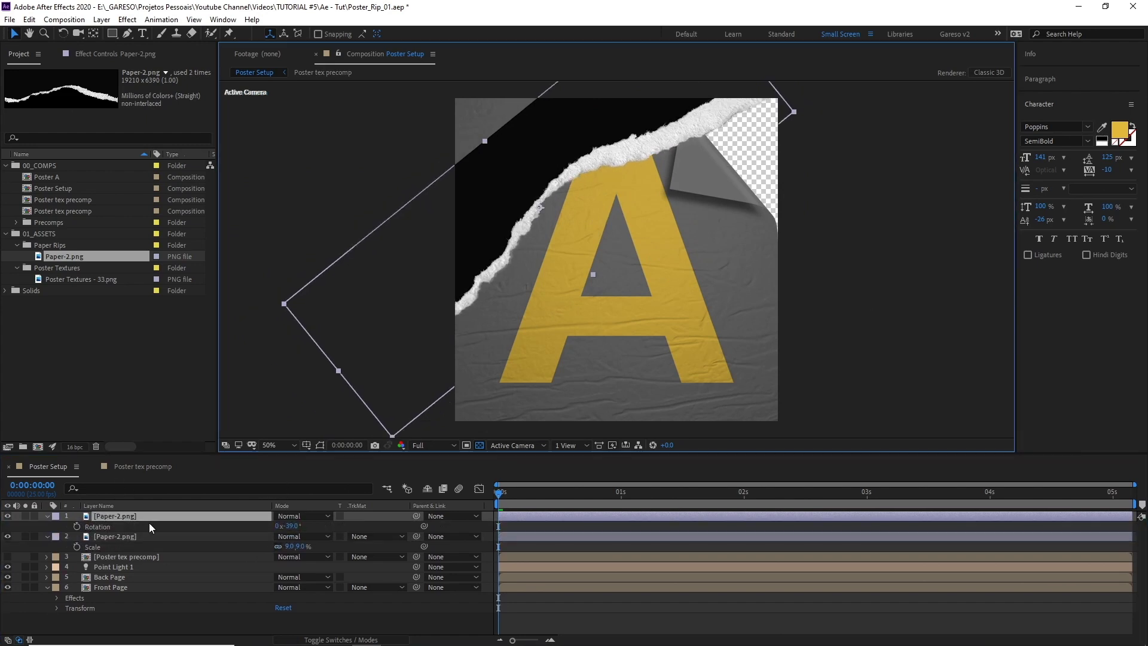
{"action": "key", "text": "s"}
{"action": "left_click", "coordinate": [278, 526]}
{"action": "left_click", "coordinate": [290, 527]}
{"action": "type", "text": "-9"}
{"action": "key", "text": "Return"}
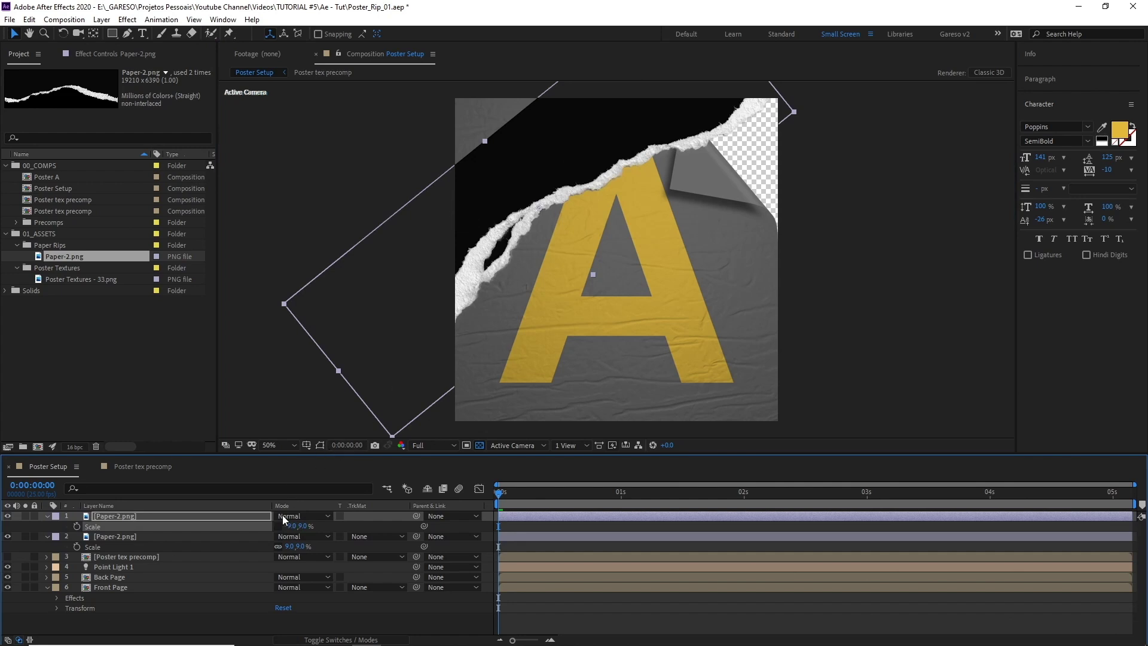
{"action": "key", "text": "r"}
{"action": "left_click", "coordinate": [292, 526]}
{"action": "type", "text": "62"}
{"action": "key", "text": "Return"}
- Rotate the duplicate to about 140°, scale it to -12%, and place it across the lower right
{"action": "left_click_drag", "start_coordinate": [341, 513], "coordinate": [382, 507]}
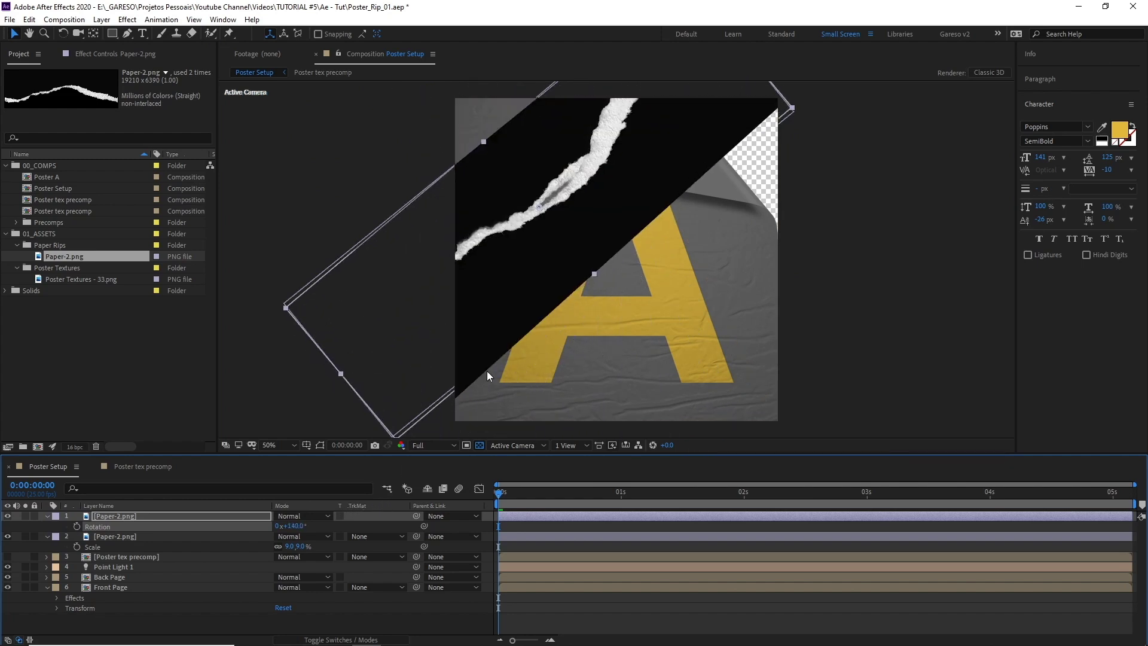
{"action": "left_click_drag", "start_coordinate": [665, 300], "coordinate": [701, 315]}
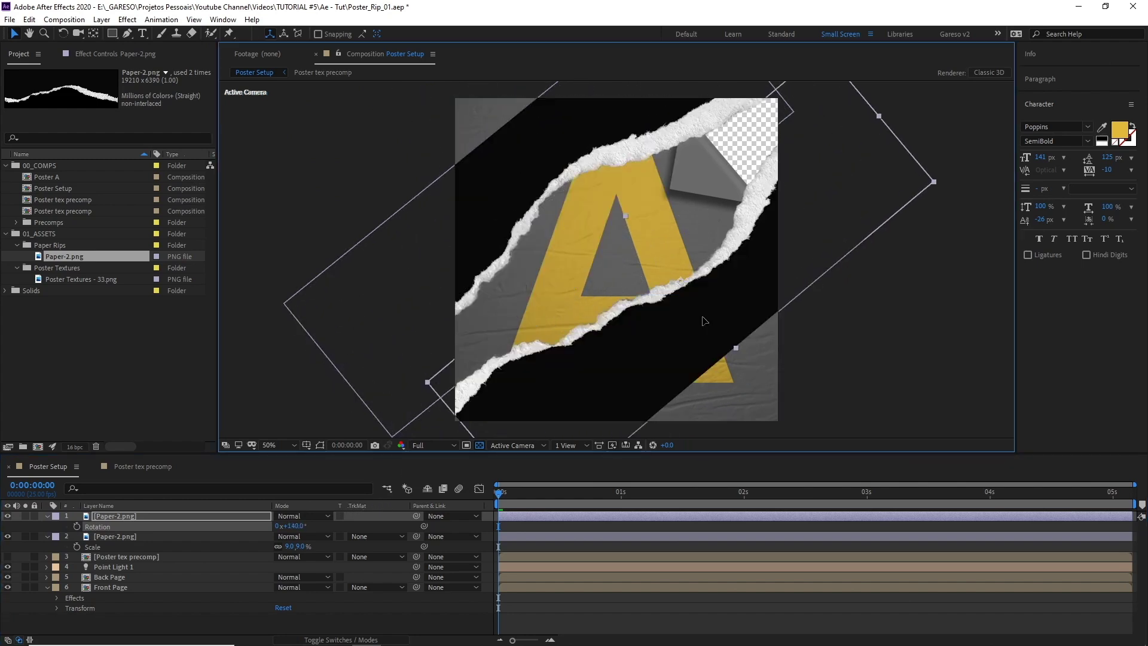
{"action": "left_click_drag", "start_coordinate": [704, 321], "coordinate": [820, 353]}
{"action": "key", "text": "s"}
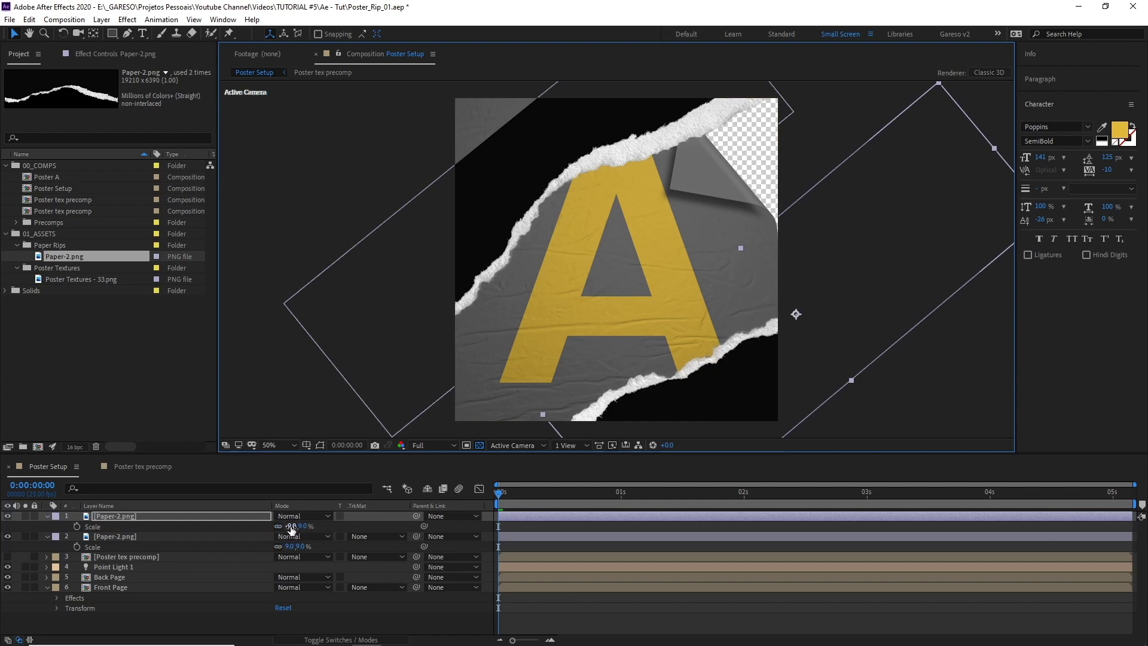
{"action": "left_click", "coordinate": [292, 526]}
{"action": "type", "text": "-12"}
{"action": "key", "text": "Return"}
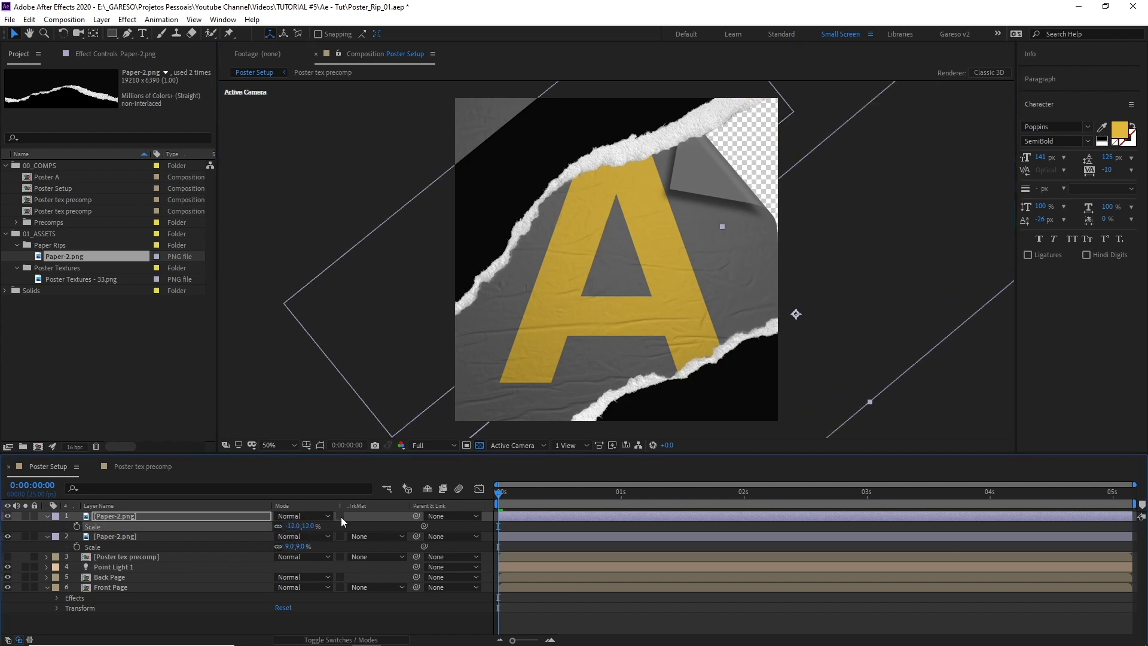
{"action": "left_click_drag", "start_coordinate": [688, 358], "coordinate": [618, 343]}
{"action": "left_click", "coordinate": [118, 515]}
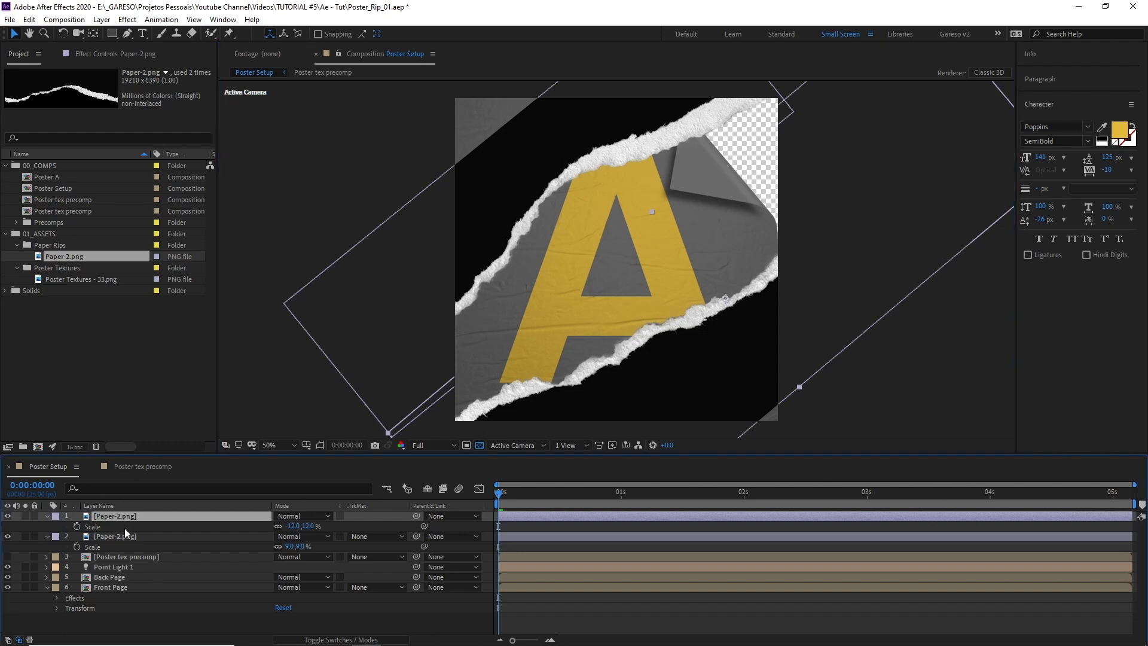
- Select both Paper-2.png layers and precompose them as 'Tear Mask'
{"action": "left_click", "coordinate": [124, 536], "text": "shift"}
{"action": "key", "text": "ctrl+shift+c"}
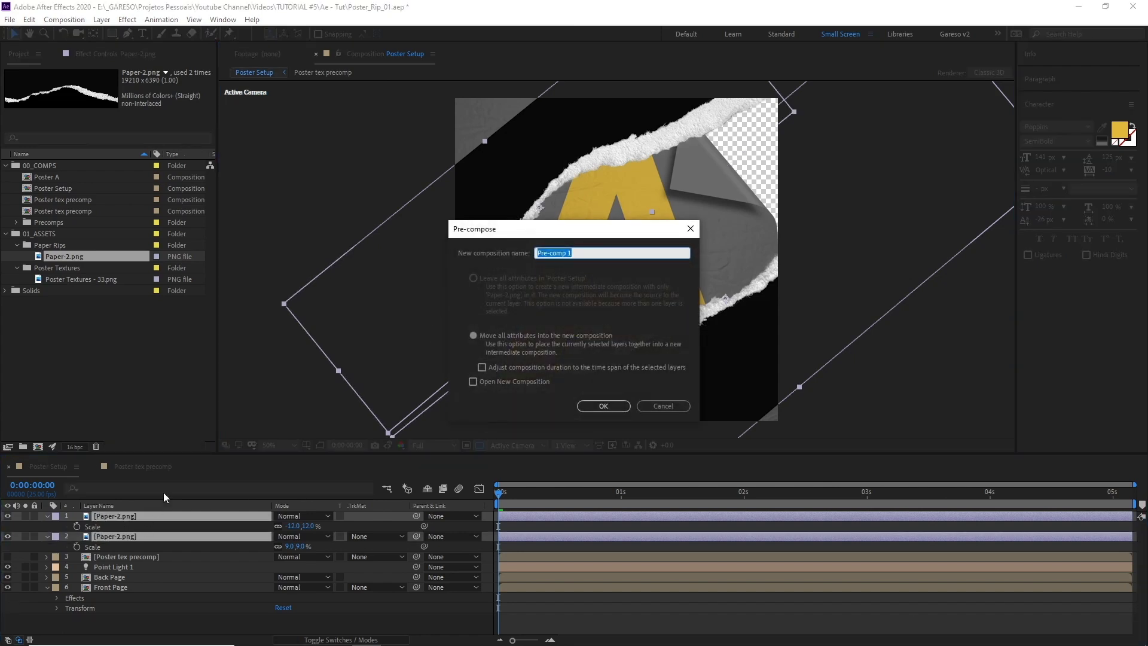
{"action": "key", "text": "BackSpace"}
{"action": "left_click", "coordinate": [601, 406]}
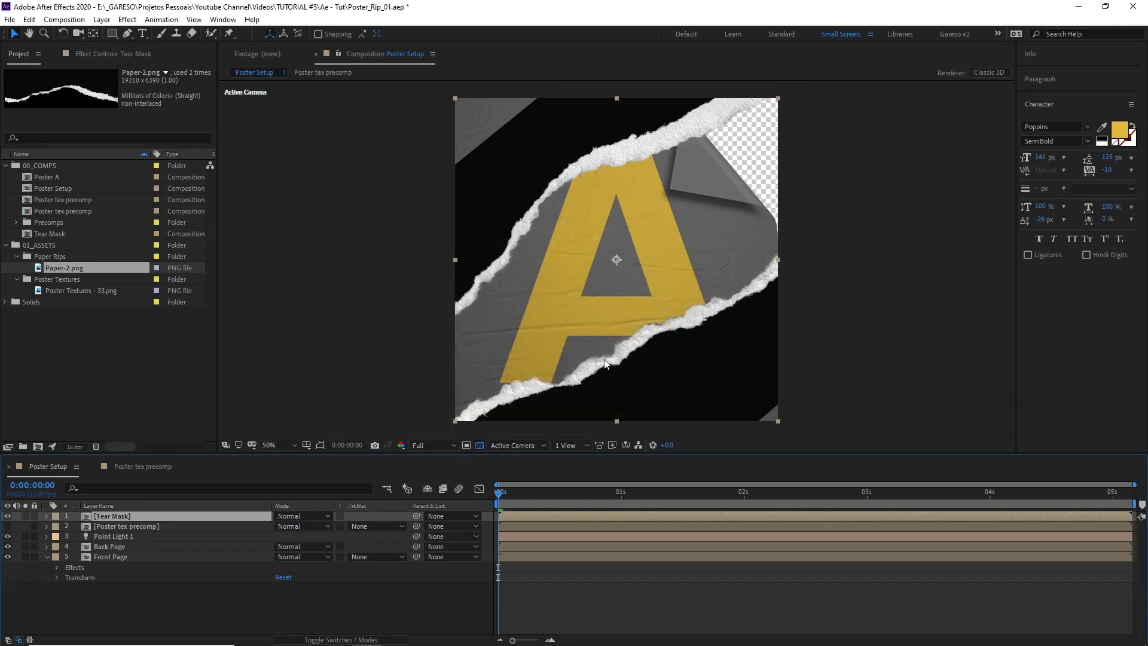
- Inside Tear Mask, draw a black triangular shape at the top left and duplicate it
{"action": "double_click", "coordinate": [119, 516]}
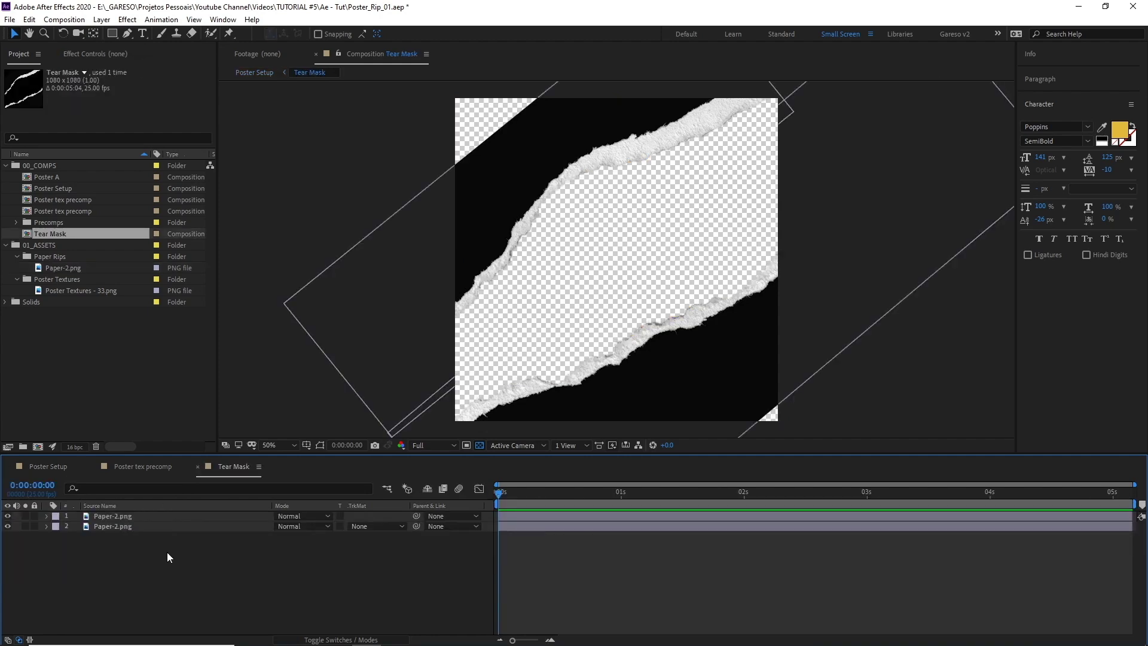
{"action": "left_click", "coordinate": [127, 34]}
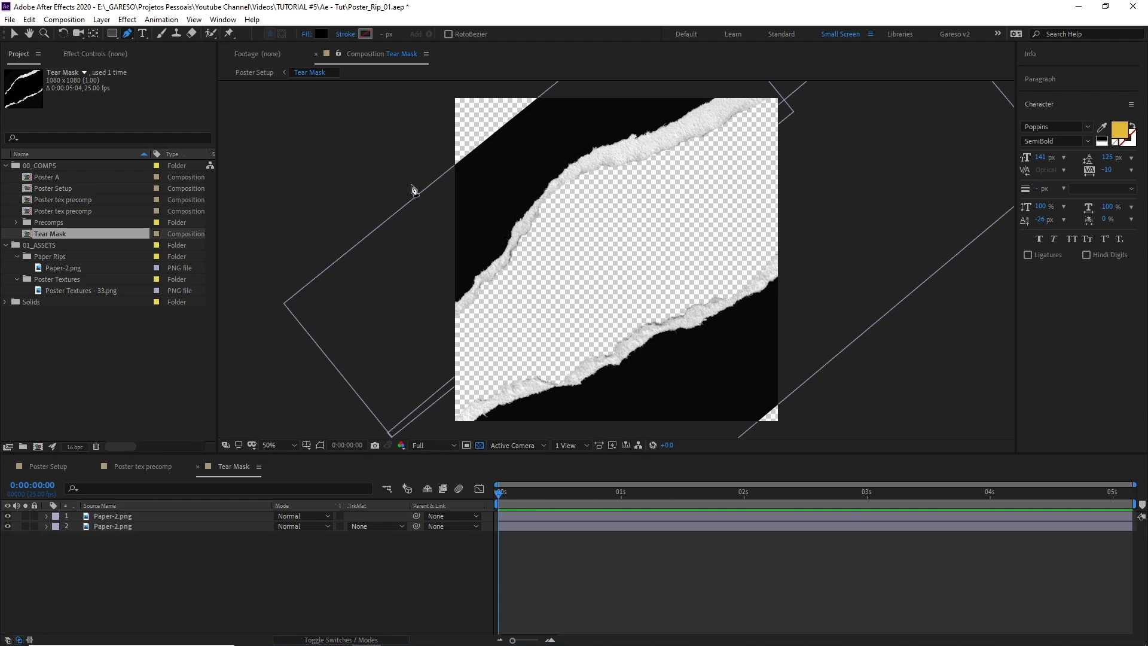
{"action": "left_click", "coordinate": [356, 267]}
{"action": "left_click", "coordinate": [627, 84]}
{"action": "left_click", "coordinate": [424, 89]}
{"action": "left_click", "coordinate": [363, 271]}
{"action": "left_click", "coordinate": [119, 515]}
{"action": "key", "text": "v"}
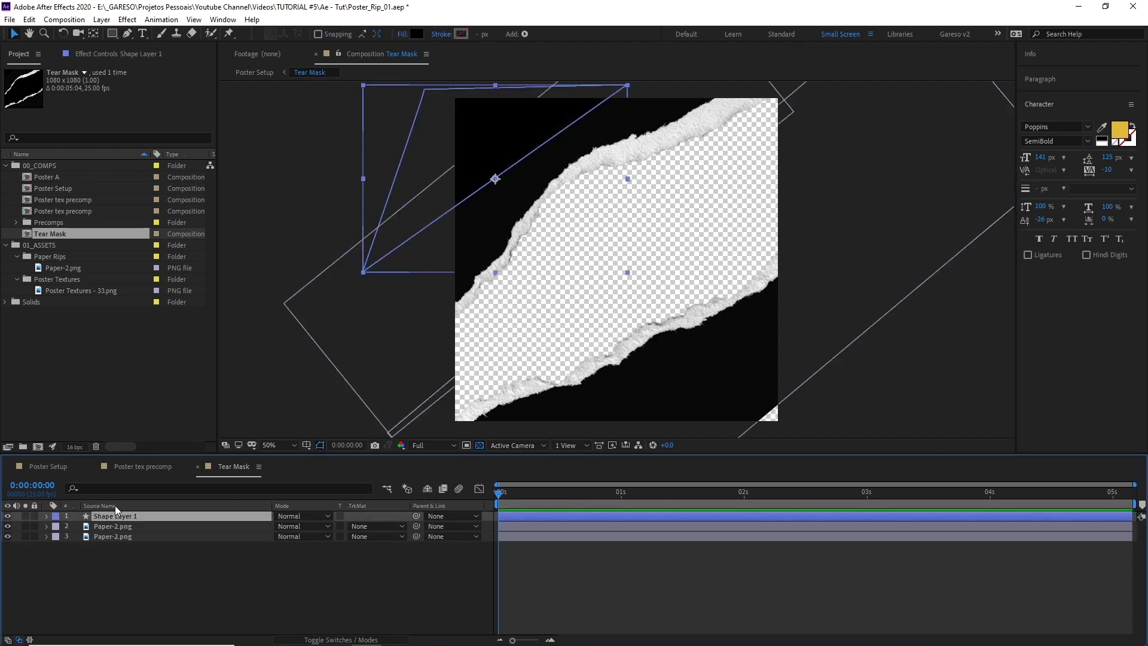
{"action": "key", "text": "ctrl+d"}
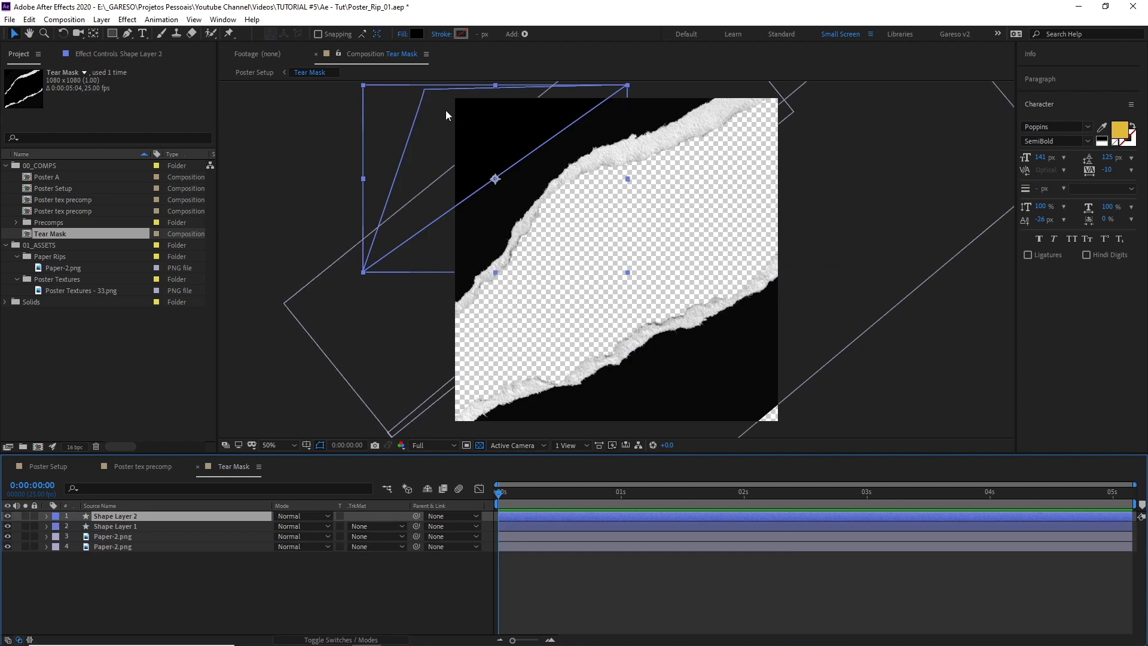
- Move the duplicate shape to the lower right and pull its corner point below the frame
{"action": "left_click", "coordinate": [127, 35]}
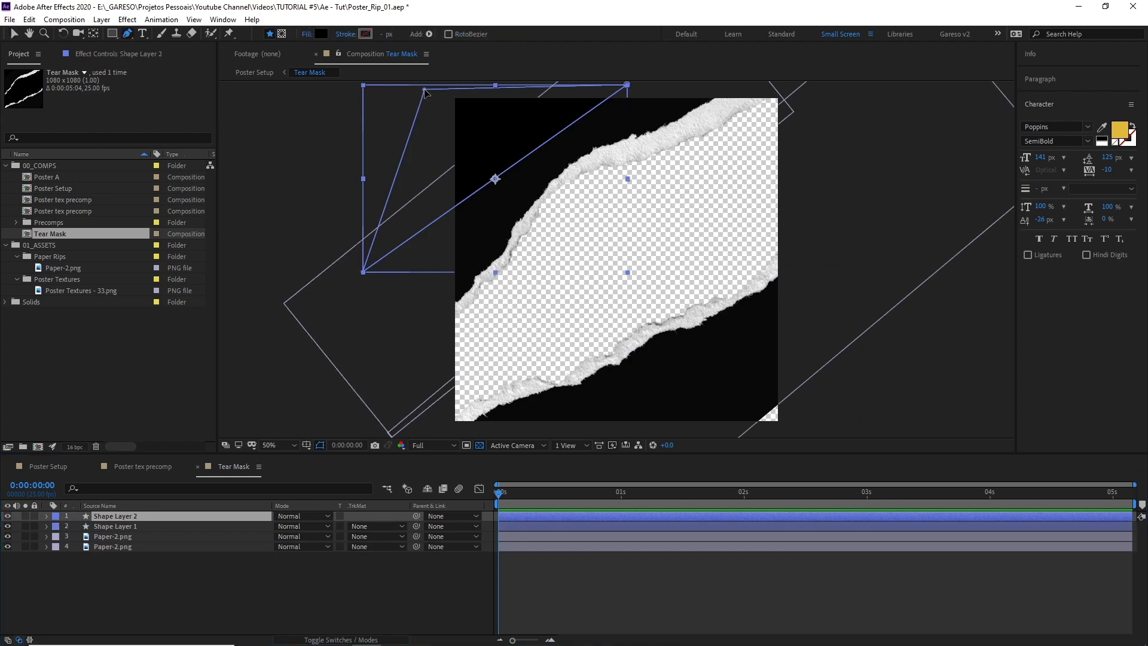
{"action": "key", "text": "v"}
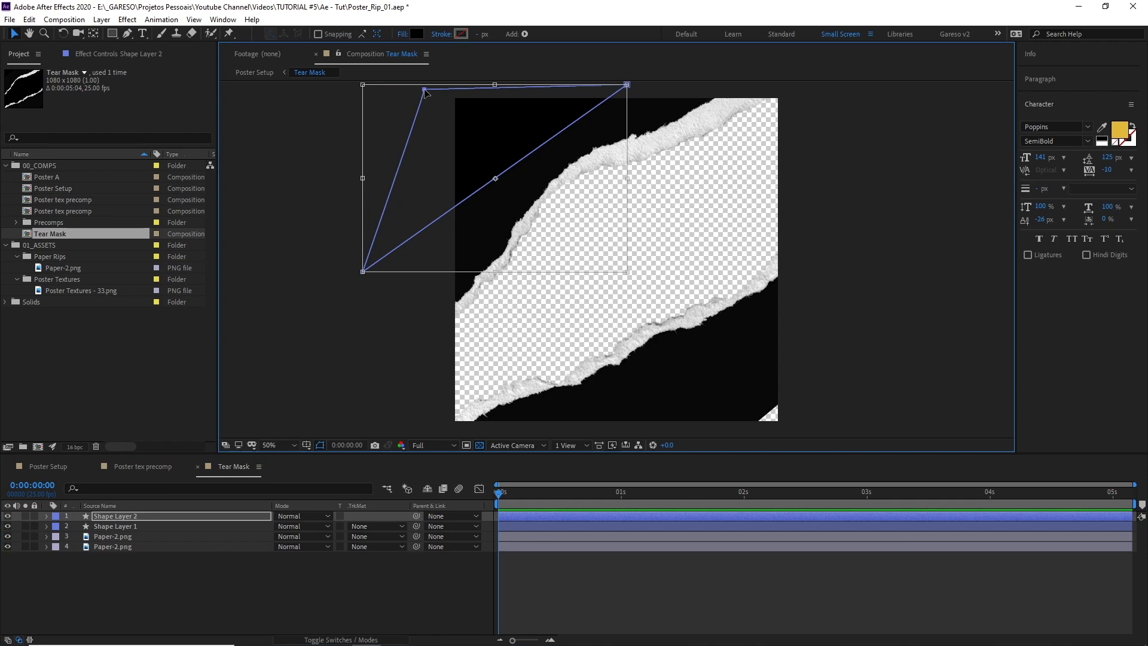
{"action": "left_click_drag", "start_coordinate": [426, 96], "coordinate": [634, 260]}
{"action": "key", "text": "Return"}
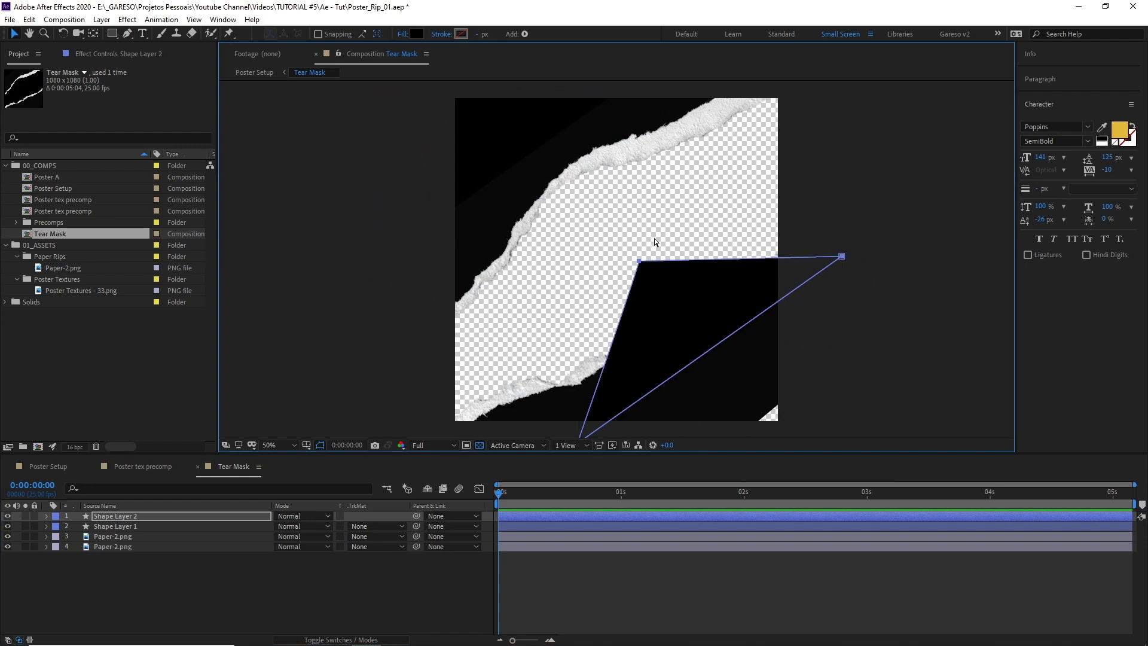
{"action": "left_click", "coordinate": [650, 259]}
{"action": "left_click", "coordinate": [640, 262]}
{"action": "left_click_drag", "start_coordinate": [640, 263], "coordinate": [827, 449]}
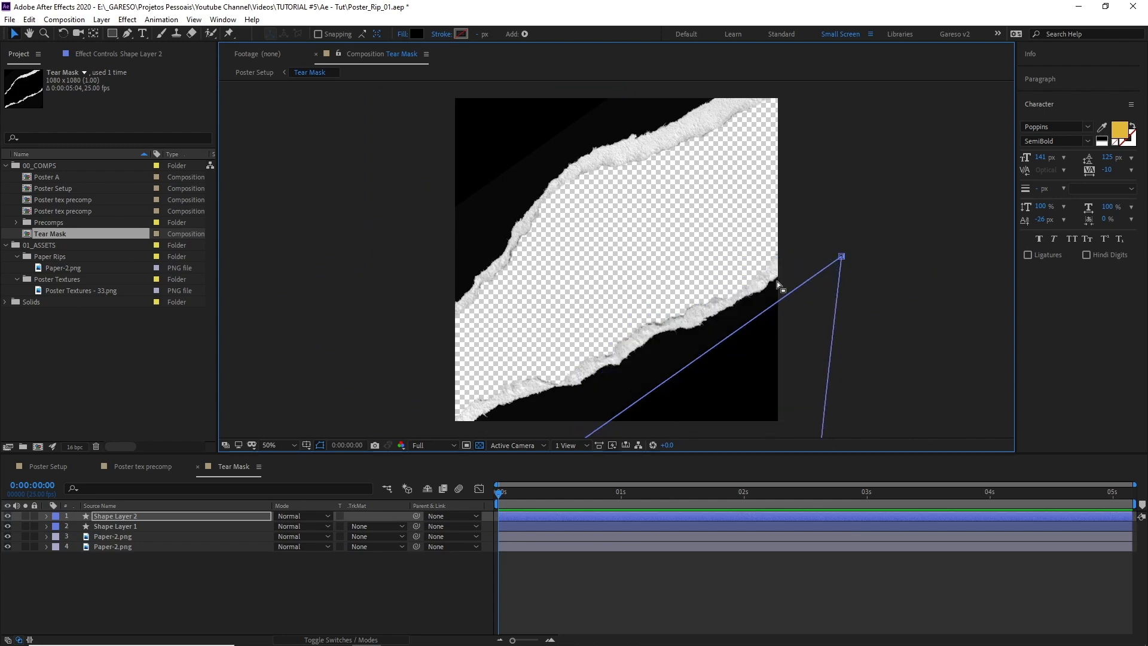
- Identify which edge layer 3 Paper-2.png forms and move Shape Layer 2 below Shape Layer 1
{"action": "left_click", "coordinate": [127, 528]}
{"action": "left_click", "coordinate": [126, 537]}
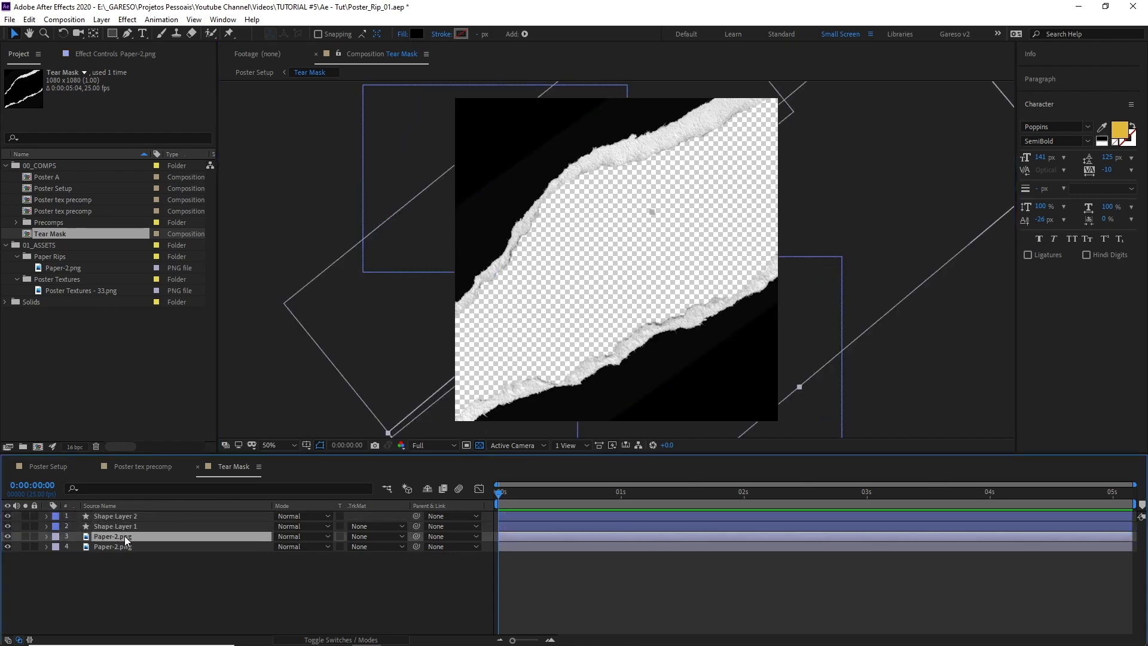
{"action": "left_click", "coordinate": [8, 536]}
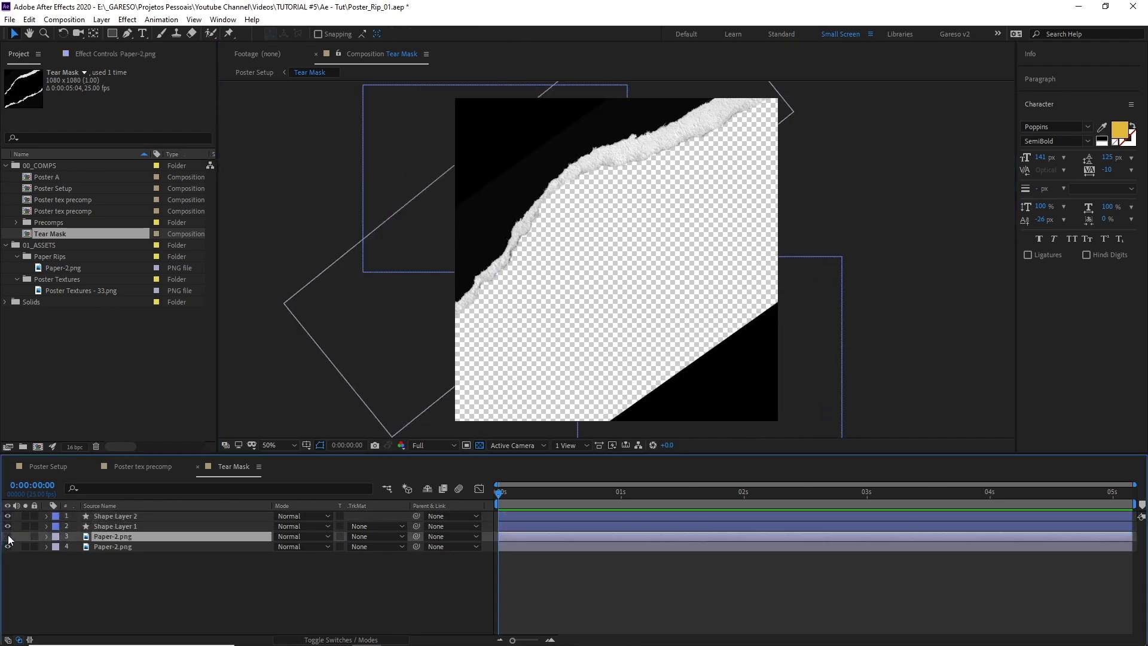
{"action": "left_click", "coordinate": [8, 537]}
{"action": "left_click", "coordinate": [103, 516]}
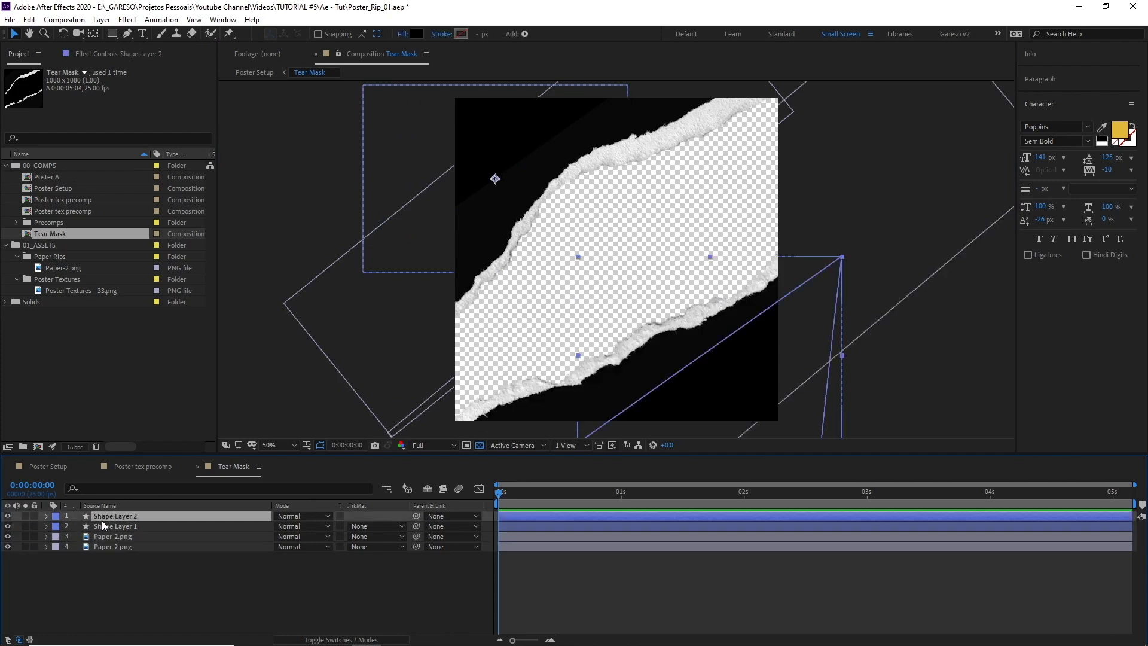
{"action": "left_click_drag", "start_coordinate": [109, 520], "coordinate": [106, 530]}
- Parent Shape Layer 2 to layer 3 and Shape Layer 1 to layer 4 Paper-2.png
{"action": "left_click", "coordinate": [180, 536]}
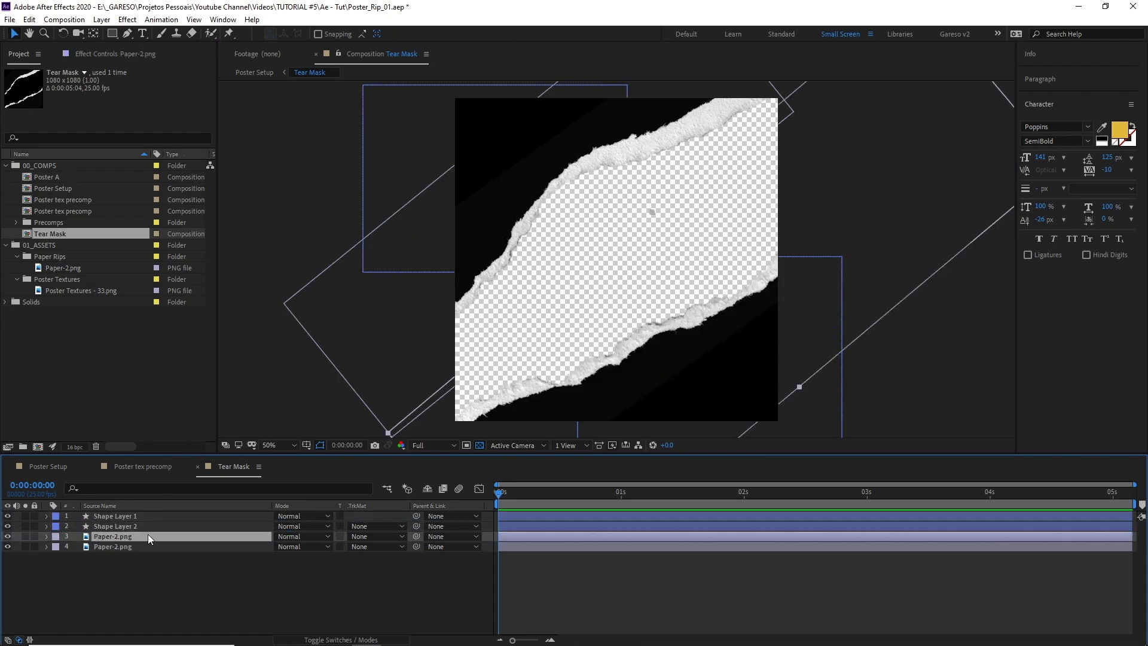
{"action": "left_click_drag", "start_coordinate": [417, 526], "coordinate": [110, 546]}
{"action": "left_click", "coordinate": [115, 547]}
{"action": "key", "text": "p"}
{"action": "left_click_drag", "start_coordinate": [494, 214], "coordinate": [588, 263]}
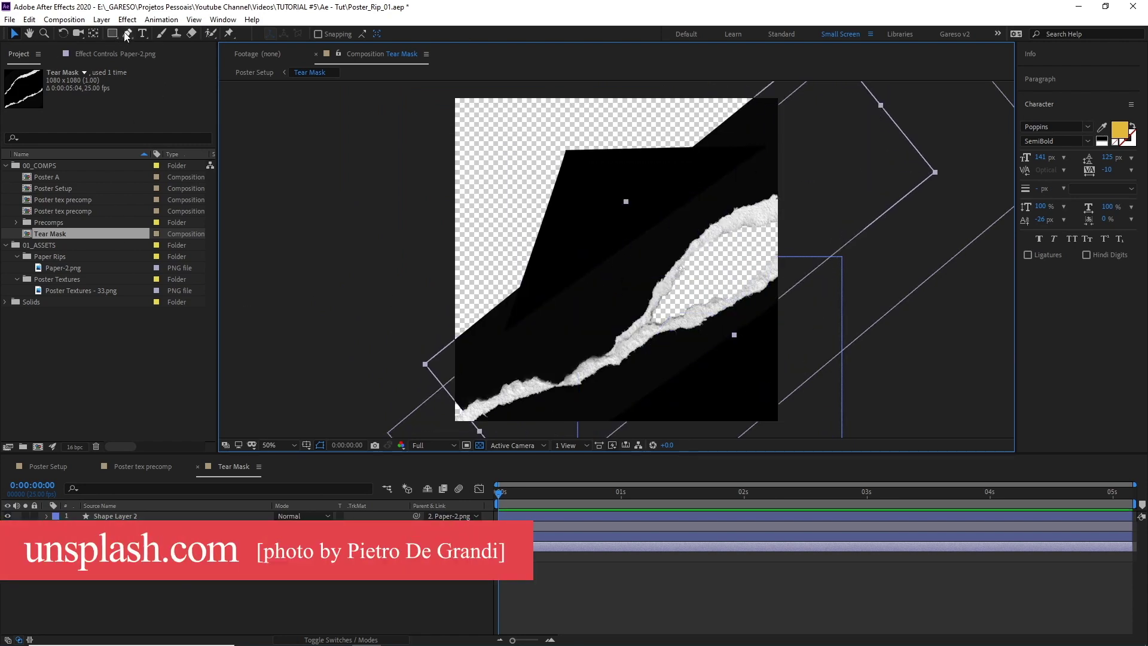
- Stretch Shape Layer 1's points past the frame and move layer 4 Paper-2.png back up-left
{"action": "key", "text": "g"}
{"action": "key", "text": "ctrl+Up"}
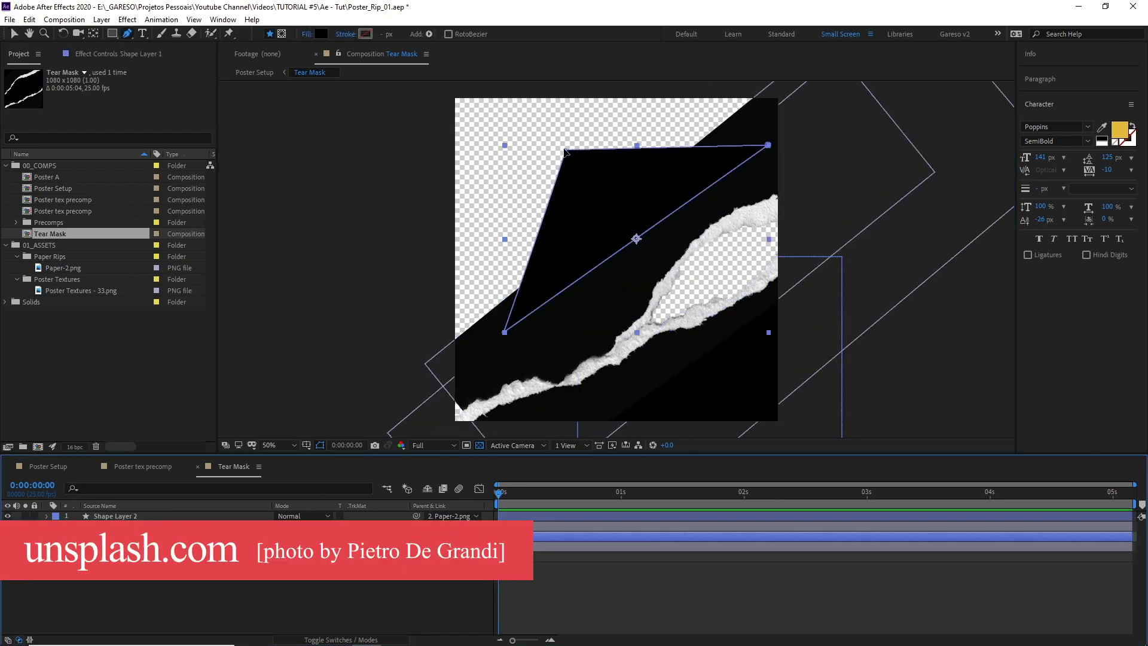
{"action": "left_click_drag", "start_coordinate": [566, 151], "coordinate": [347, 183]}
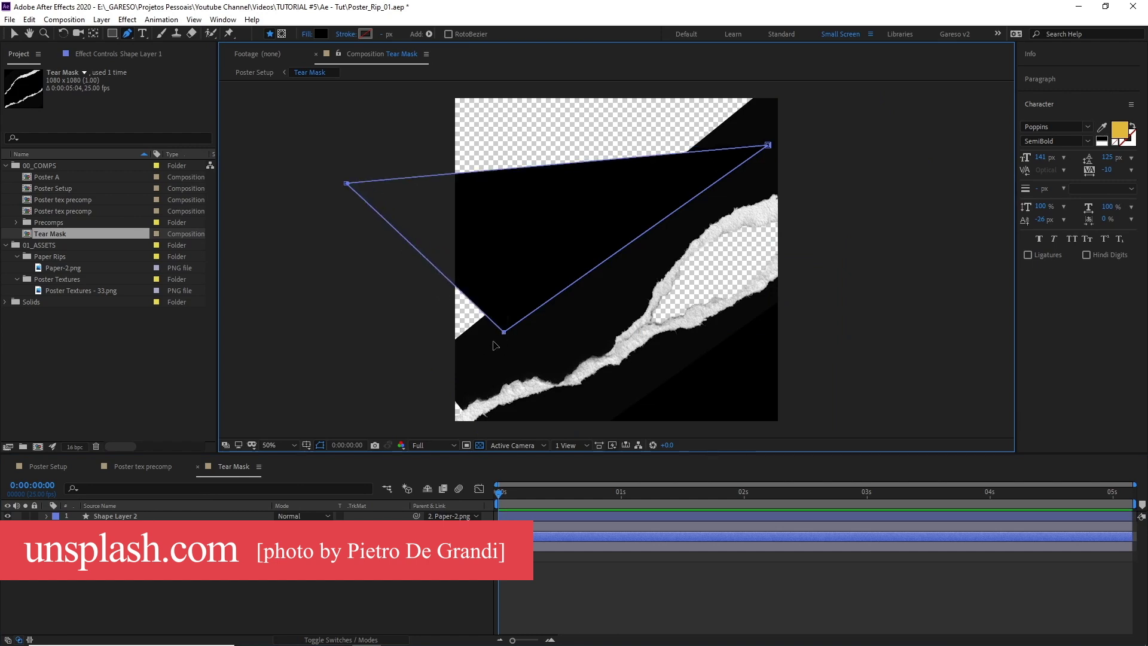
{"action": "left_click_drag", "start_coordinate": [487, 356], "coordinate": [421, 388]}
{"action": "left_click_drag", "start_coordinate": [643, 155], "coordinate": [646, 56]}
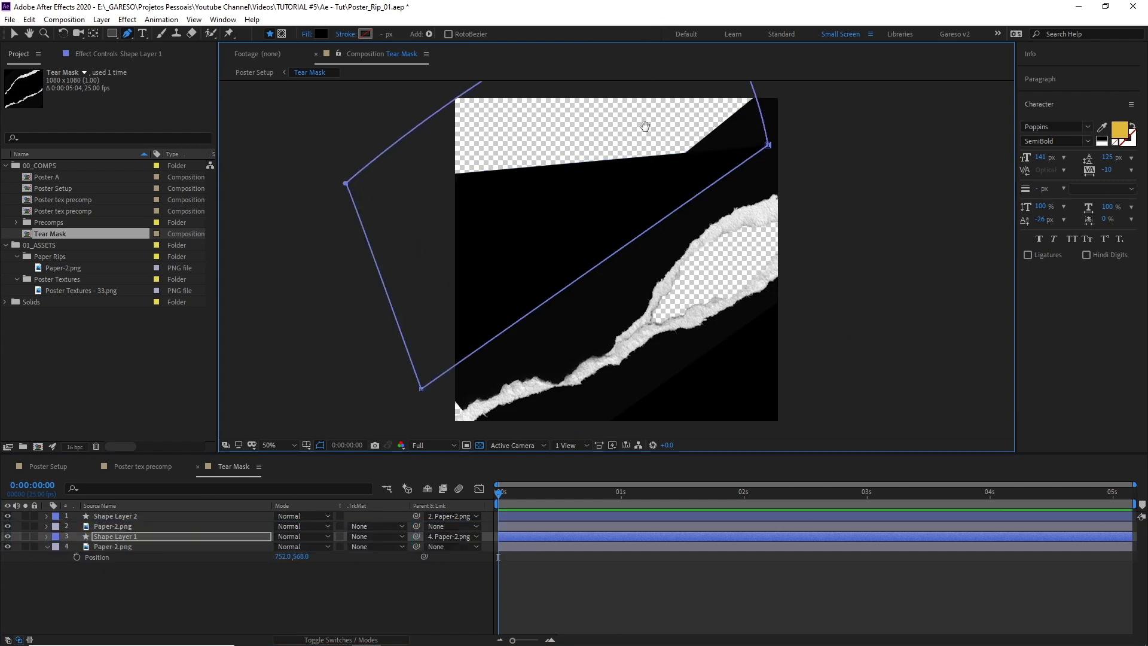
{"action": "left_click_drag", "start_coordinate": [643, 147], "coordinate": [585, 268]}
{"action": "left_click_drag", "start_coordinate": [711, 266], "coordinate": [812, 161]}
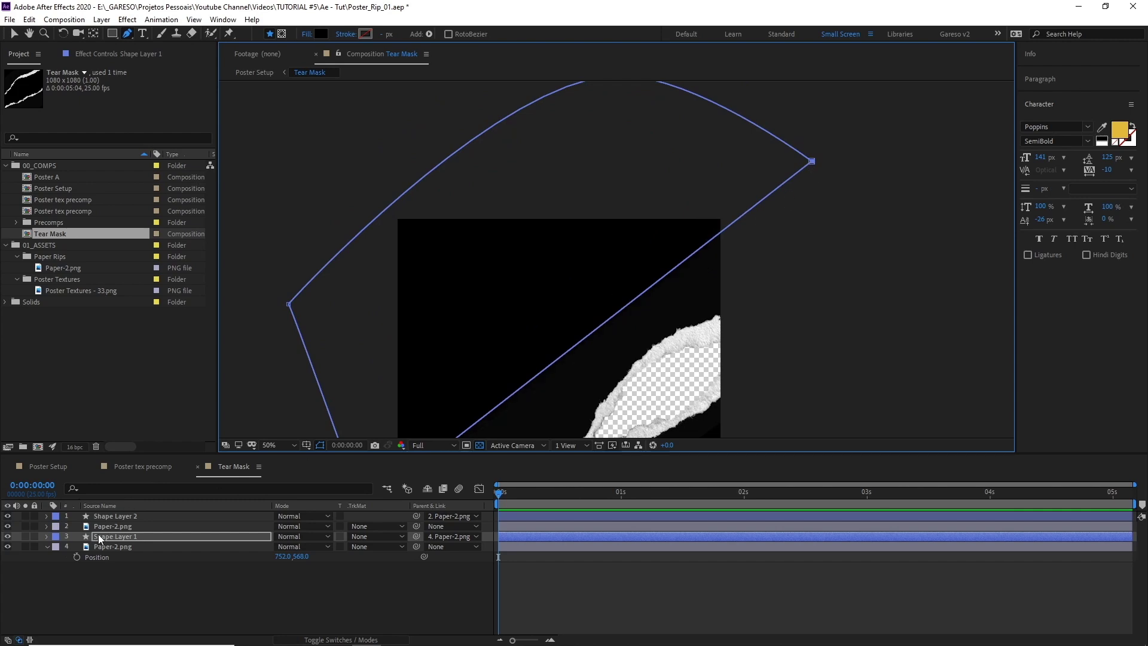
{"action": "left_click", "coordinate": [111, 546]}
{"action": "key", "text": "v"}
{"action": "left_click_drag", "start_coordinate": [579, 390], "coordinate": [464, 312]}
- Stretch Shape Layer 2 into a large quad below the lower tear, adding a bottom vertex
{"action": "scroll", "coordinate": [464, 311], "scroll_direction": "down", "scroll_amount": 5}
{"action": "scroll", "coordinate": [464, 312], "scroll_direction": "right", "scroll_amount": 2}
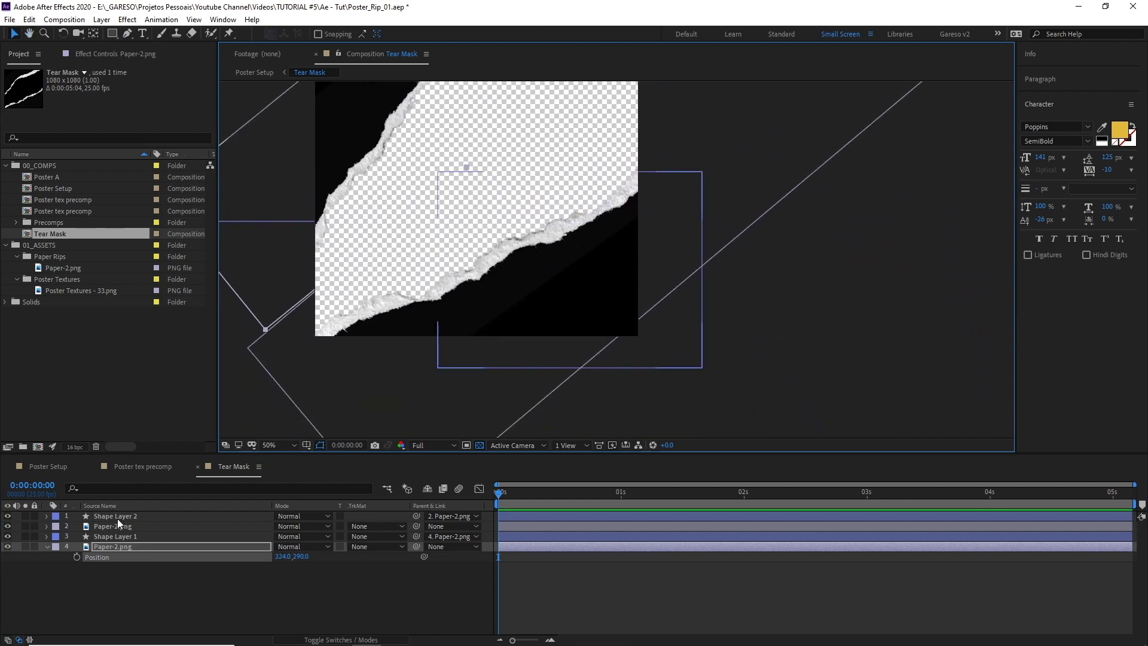
{"action": "left_click", "coordinate": [117, 517]}
{"action": "left_click", "coordinate": [127, 34]}
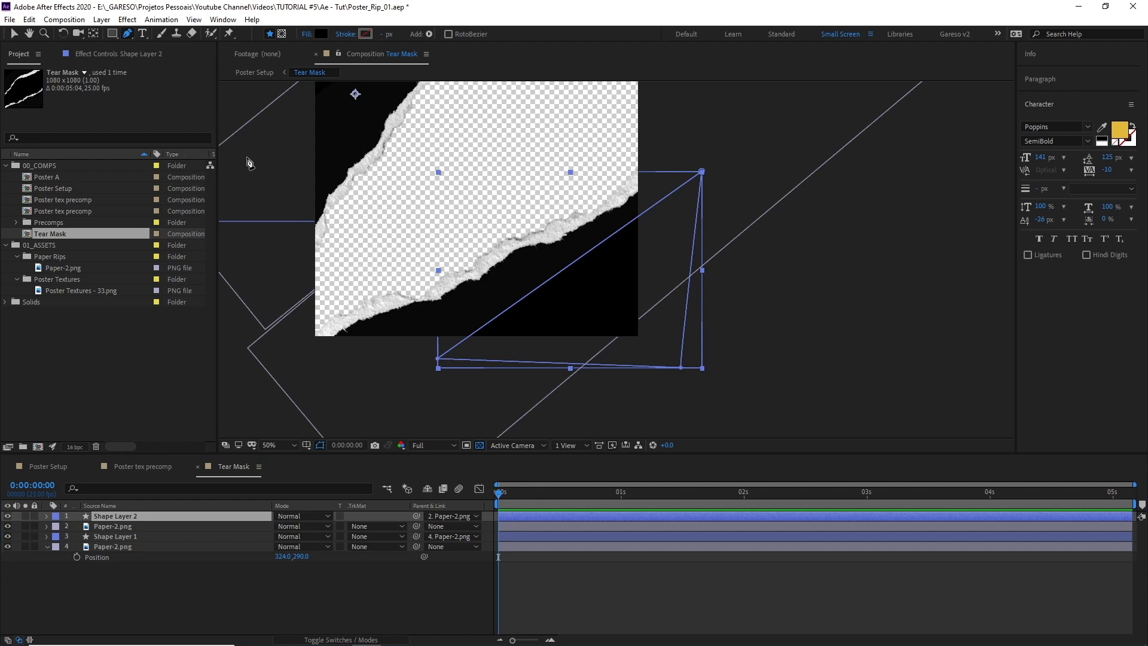
{"action": "left_click_drag", "start_coordinate": [440, 360], "coordinate": [247, 417]}
{"action": "left_click", "coordinate": [473, 392]}
{"action": "left_click_drag", "start_coordinate": [468, 406], "coordinate": [278, 631]}
{"action": "left_click_drag", "start_coordinate": [684, 369], "coordinate": [913, 210]}
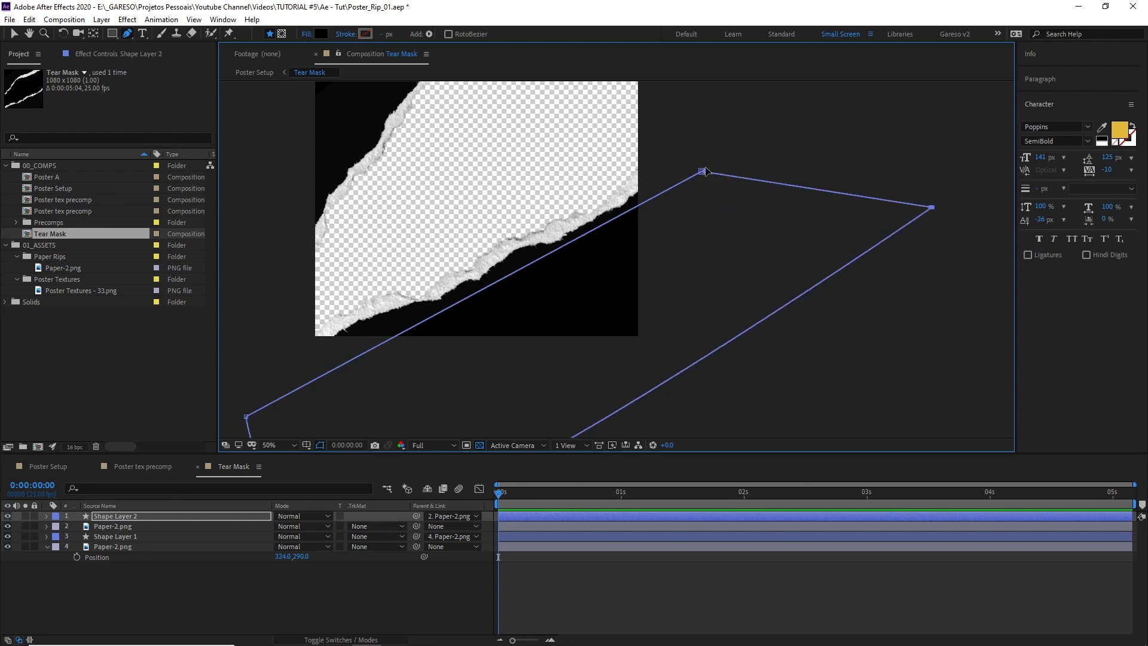
{"action": "left_click_drag", "start_coordinate": [703, 172], "coordinate": [835, 110]}
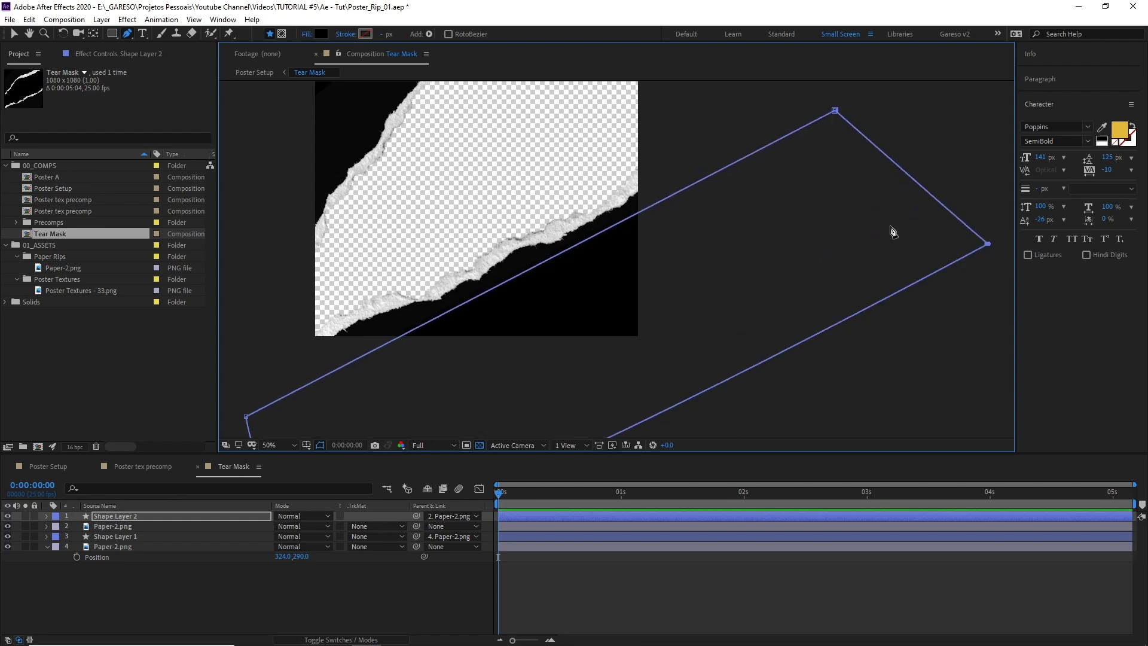
{"action": "key", "text": "space"}
{"action": "left_click_drag", "start_coordinate": [482, 187], "coordinate": [605, 263]}
{"action": "key", "text": "v"}
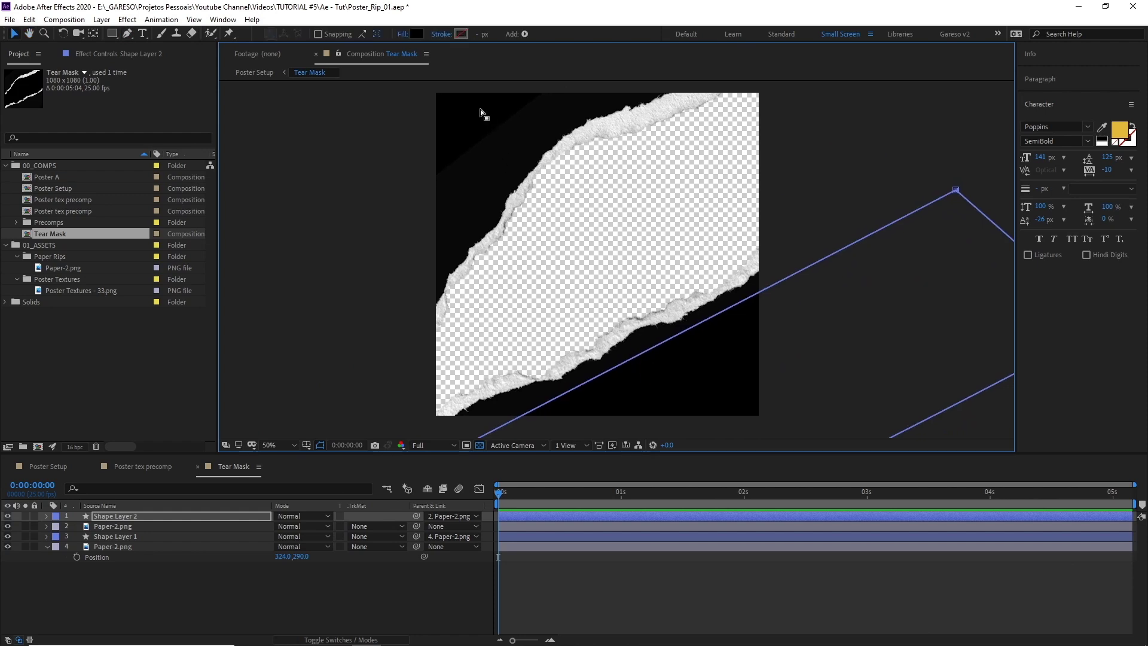
- Apply Levels to layer 4 Paper-2.png and raise Input Black to 1927.5
{"action": "left_click", "coordinate": [1025, 53]}
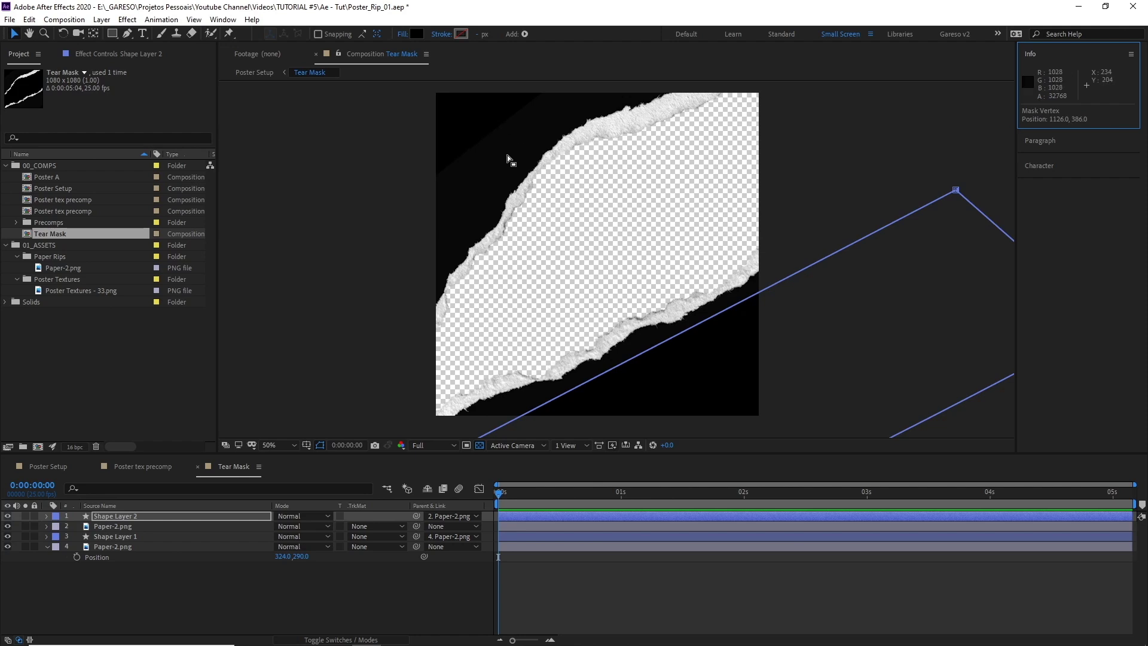
{"action": "left_click", "coordinate": [113, 535]}
{"action": "left_click", "coordinate": [113, 546]}
{"action": "key", "text": "ctrl+space"}
{"action": "type", "text": "level"}
{"action": "left_click", "coordinate": [131, 536]}
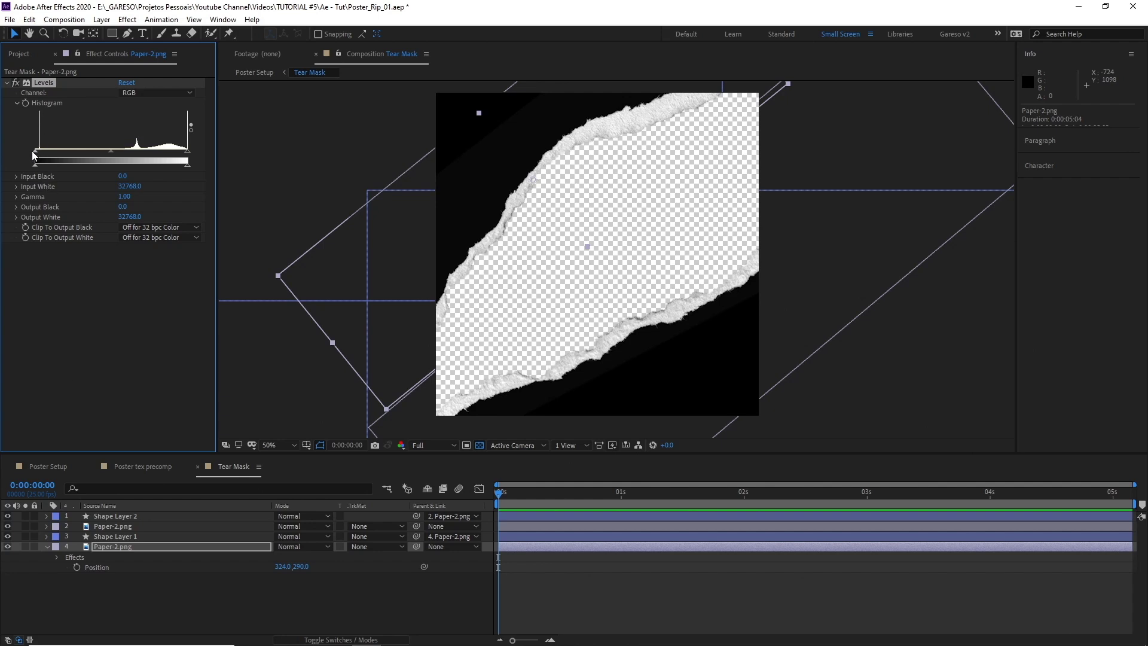
{"action": "left_click_drag", "start_coordinate": [36, 155], "coordinate": [46, 157]}
{"action": "left_click", "coordinate": [127, 529]}
{"action": "left_click", "coordinate": [127, 529]}
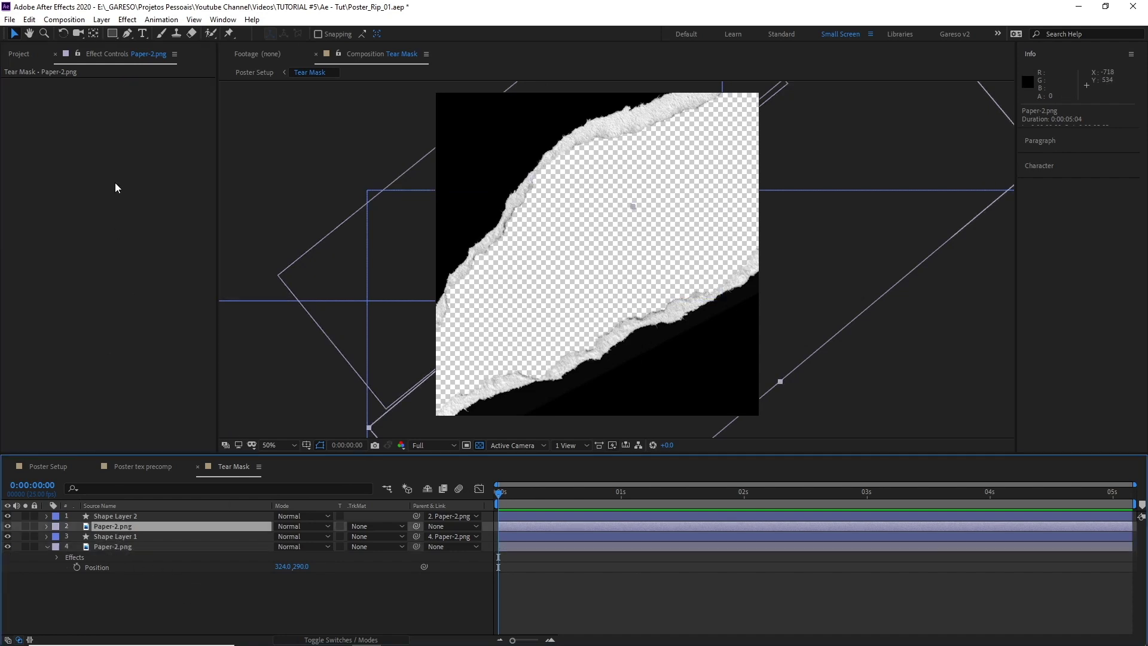
- Paste Levels onto layer 2 Paper-2.png and add a 00FF00 green solid at the stack's bottom
{"action": "left_click", "coordinate": [95, 162]}
{"action": "key", "text": "ctrl+v"}
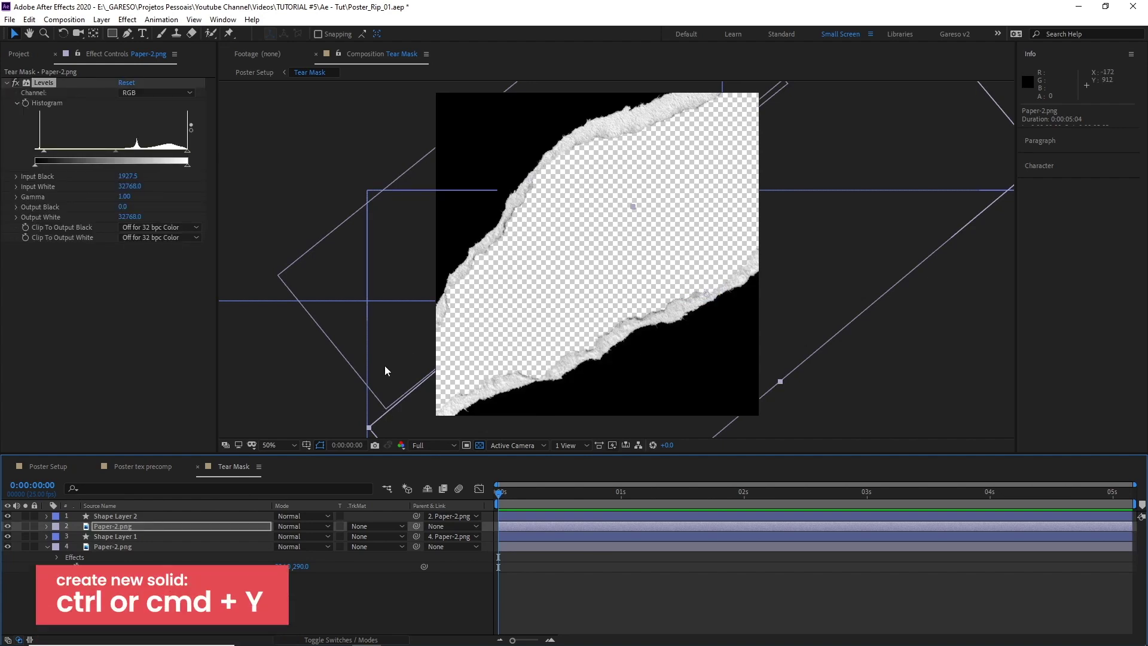
{"action": "key", "text": "ctrl+y"}
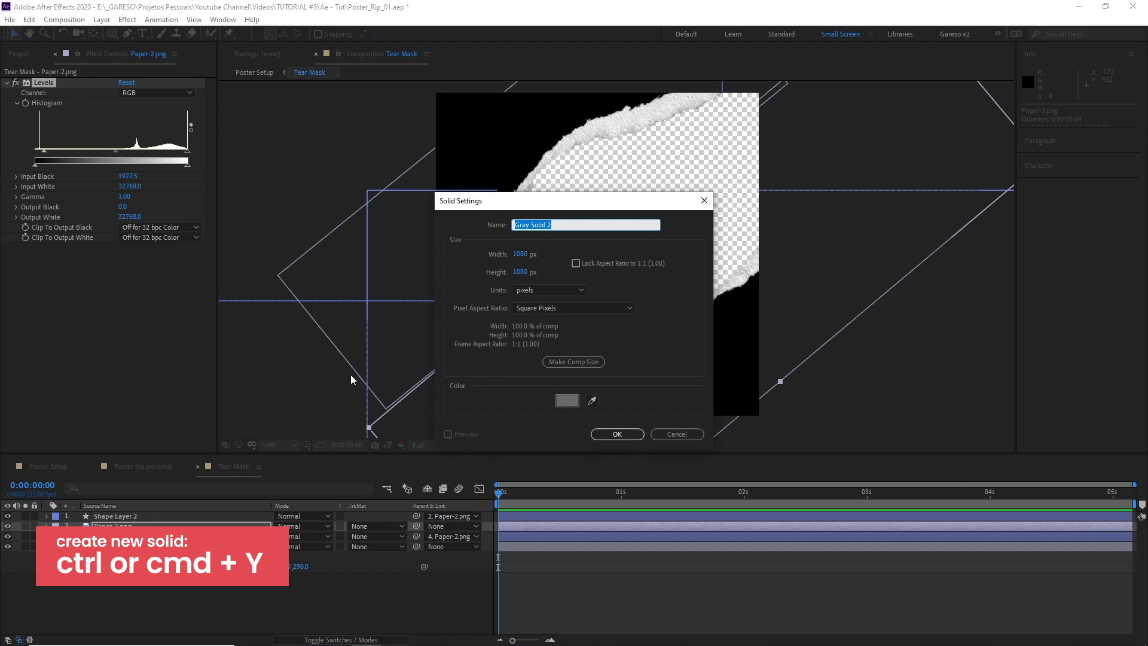
{"action": "left_click", "coordinate": [568, 401]}
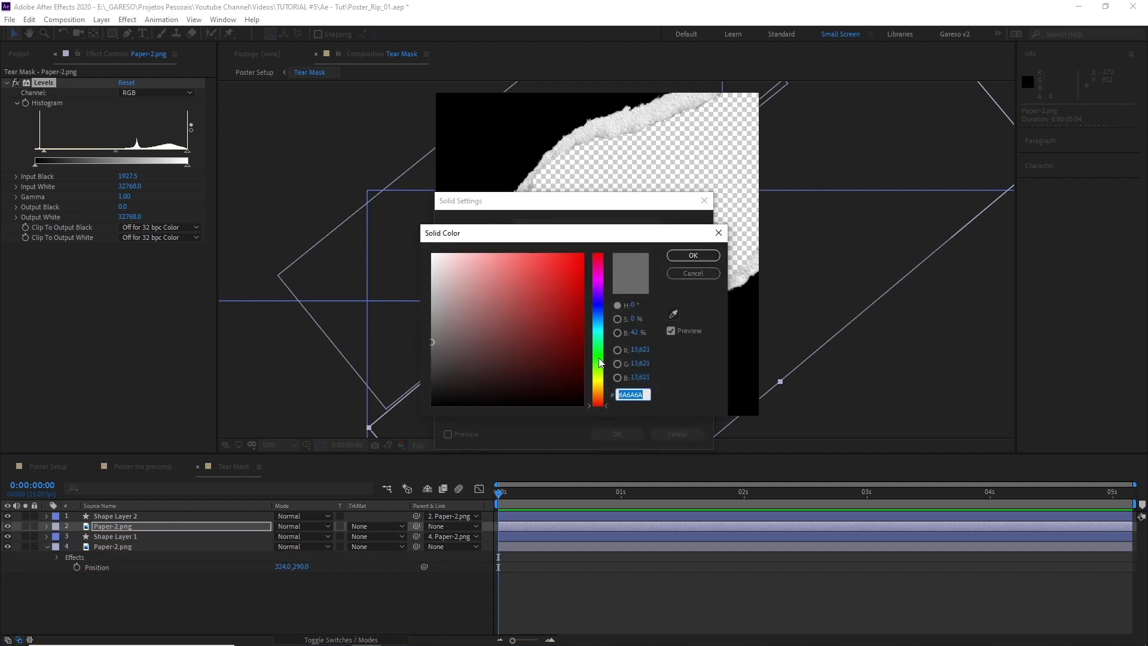
{"action": "left_click", "coordinate": [600, 355]}
{"action": "left_click_drag", "start_coordinate": [566, 263], "coordinate": [594, 240]}
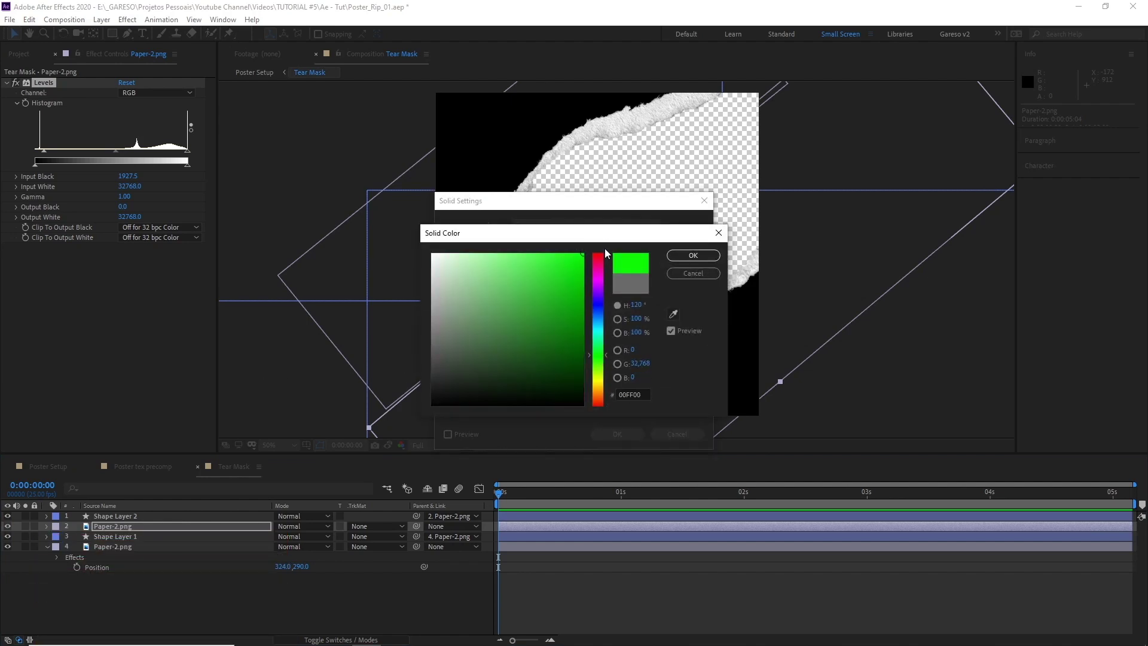
{"action": "left_click", "coordinate": [691, 256]}
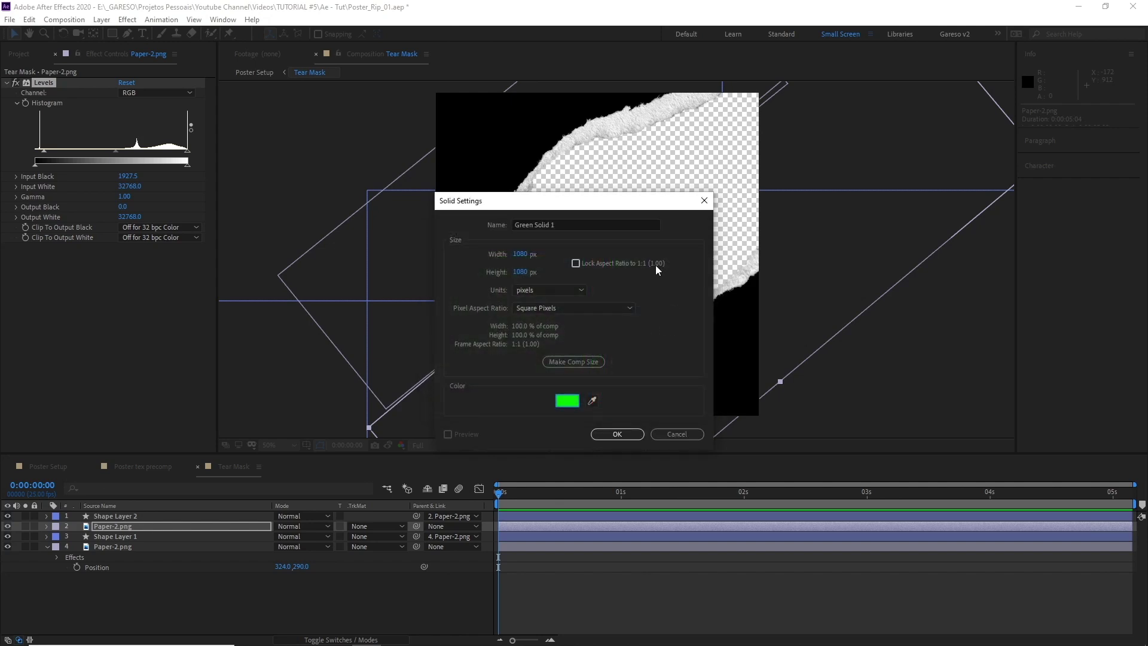
{"action": "left_click", "coordinate": [618, 434]}
{"action": "left_click_drag", "start_coordinate": [118, 528], "coordinate": [108, 576]}
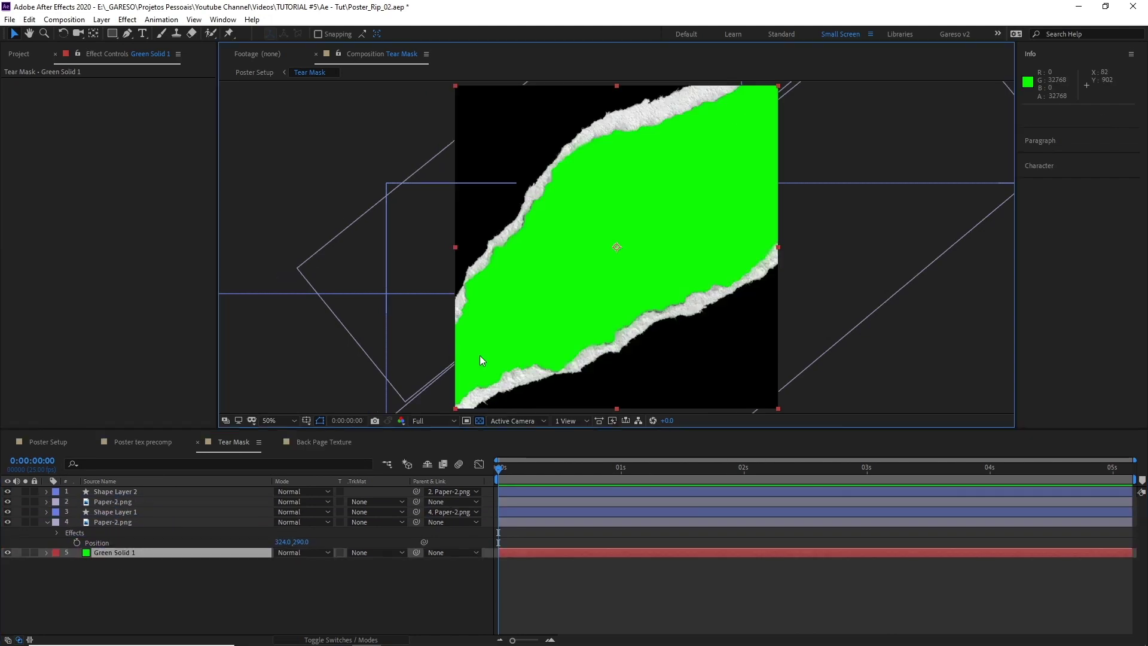
{"action": "key", "text": "period"}
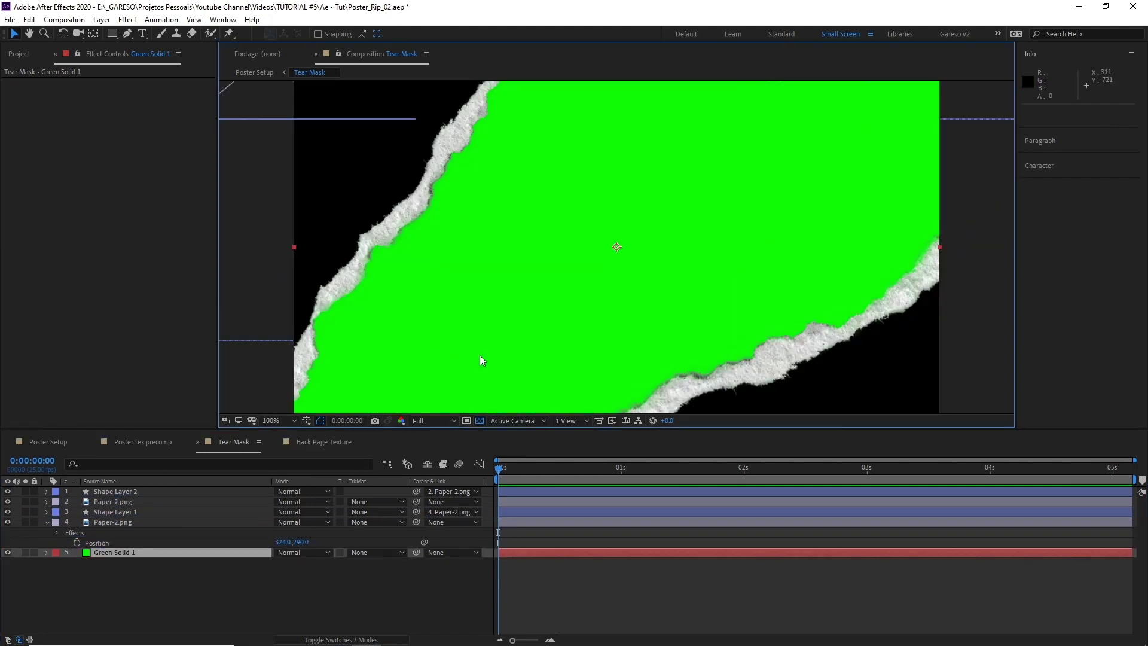
{"action": "scroll", "coordinate": [695, 159], "scroll_direction": "up", "scroll_amount": 2}
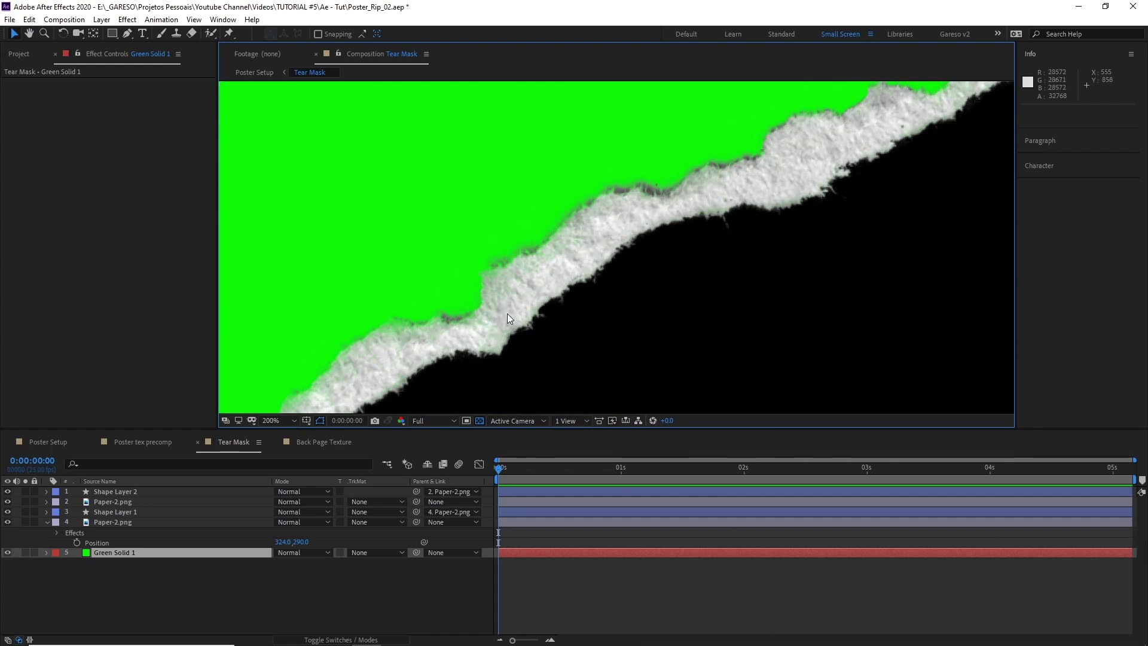
{"action": "scroll", "coordinate": [507, 314], "scroll_direction": "up", "scroll_amount": 2}
{"action": "key", "text": "space"}
{"action": "left_click_drag", "start_coordinate": [457, 318], "coordinate": [476, 272]}
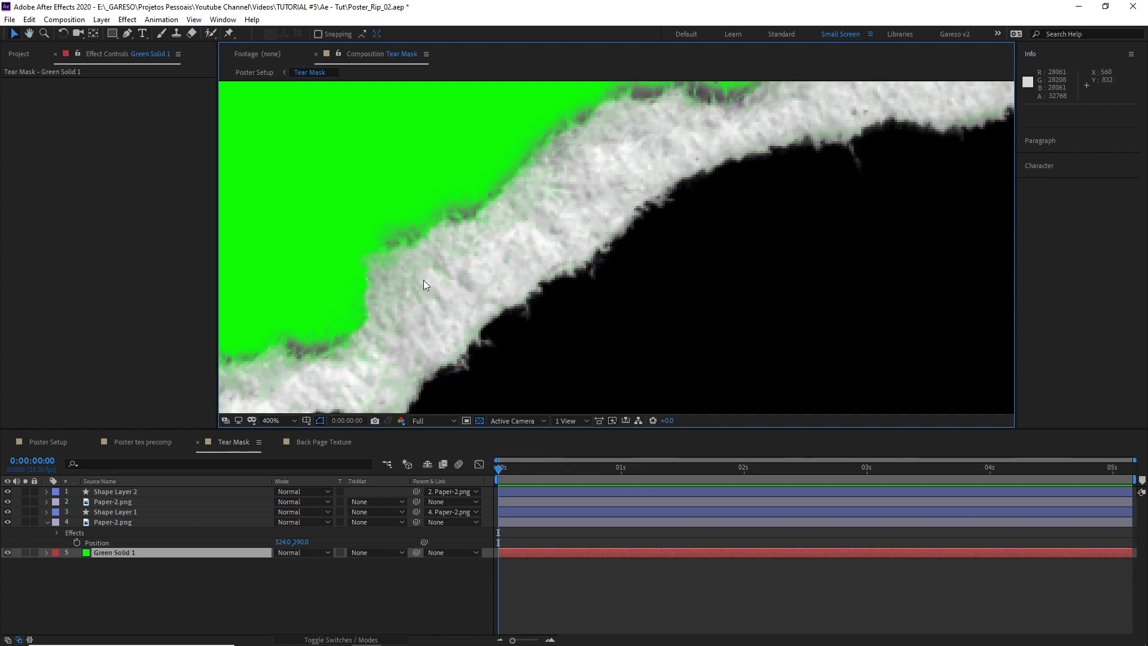
{"action": "key", "text": "space"}
{"action": "left_click_drag", "start_coordinate": [629, 163], "coordinate": [521, 241]}
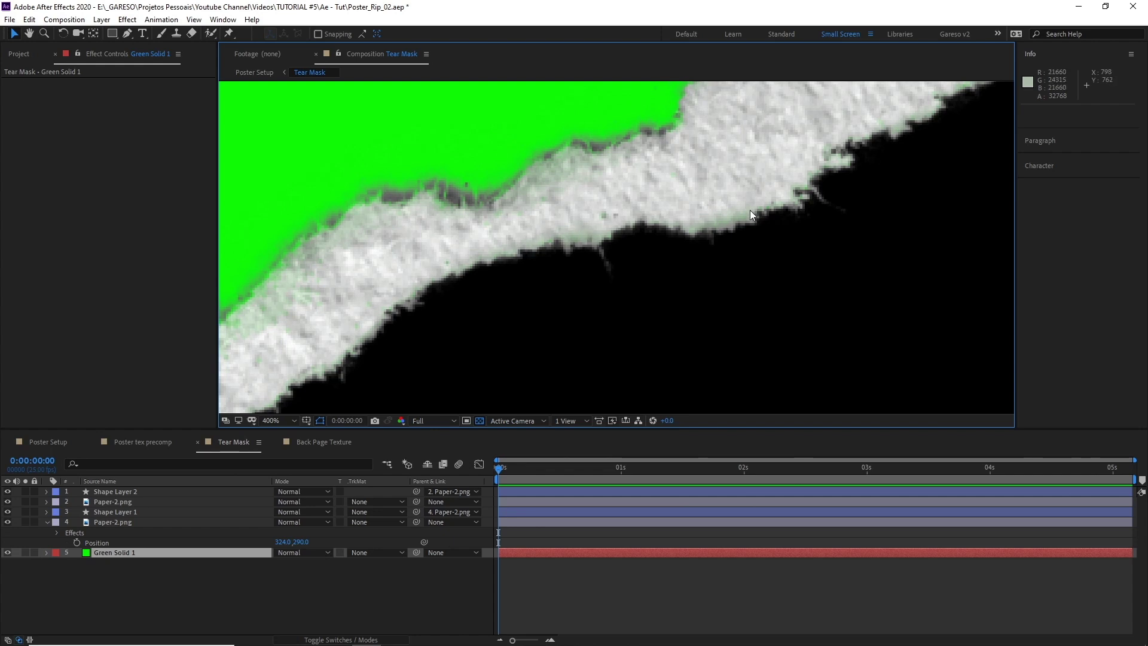
- Apply Curves to the upper Paper-2.png on the Alpha channel, dragging the top point left
{"action": "left_click", "coordinate": [118, 501]}
{"action": "key", "text": "ctrl+space"}
{"action": "type", "text": "curves"}
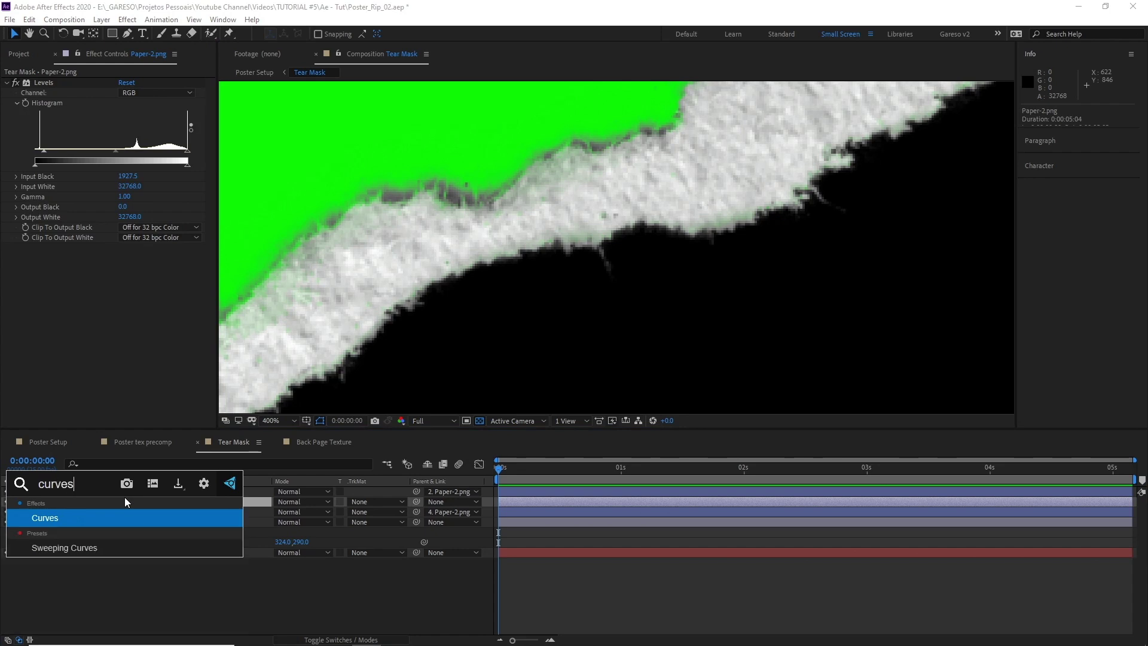
{"action": "key", "text": "Return"}
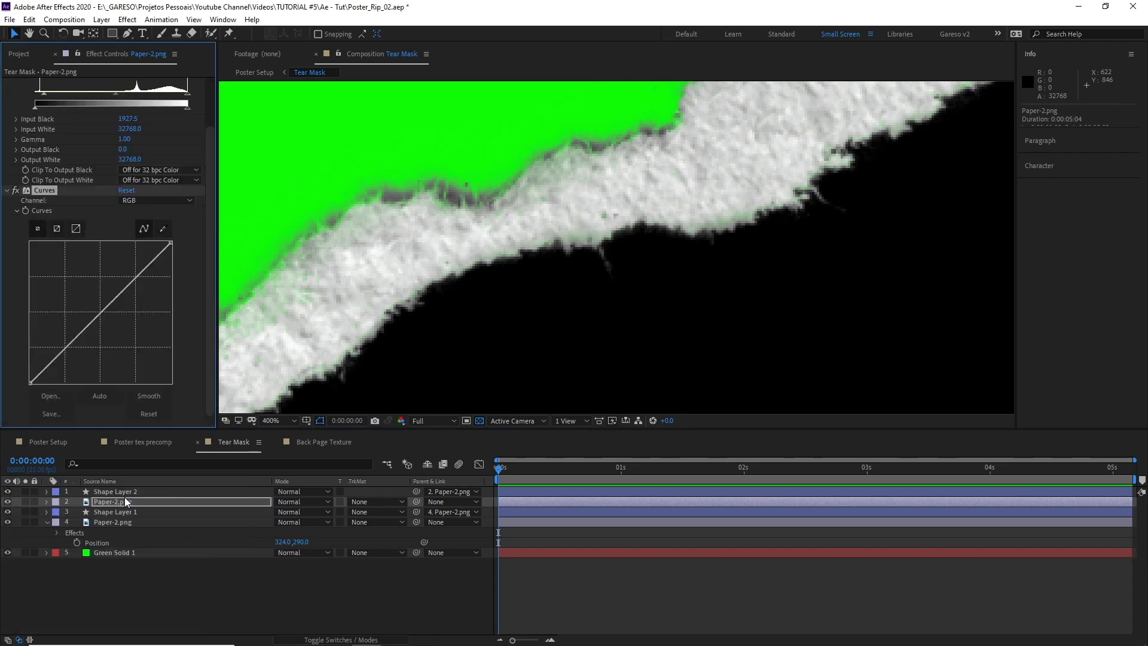
{"action": "left_click", "coordinate": [187, 199]}
{"action": "left_click", "coordinate": [150, 266]}
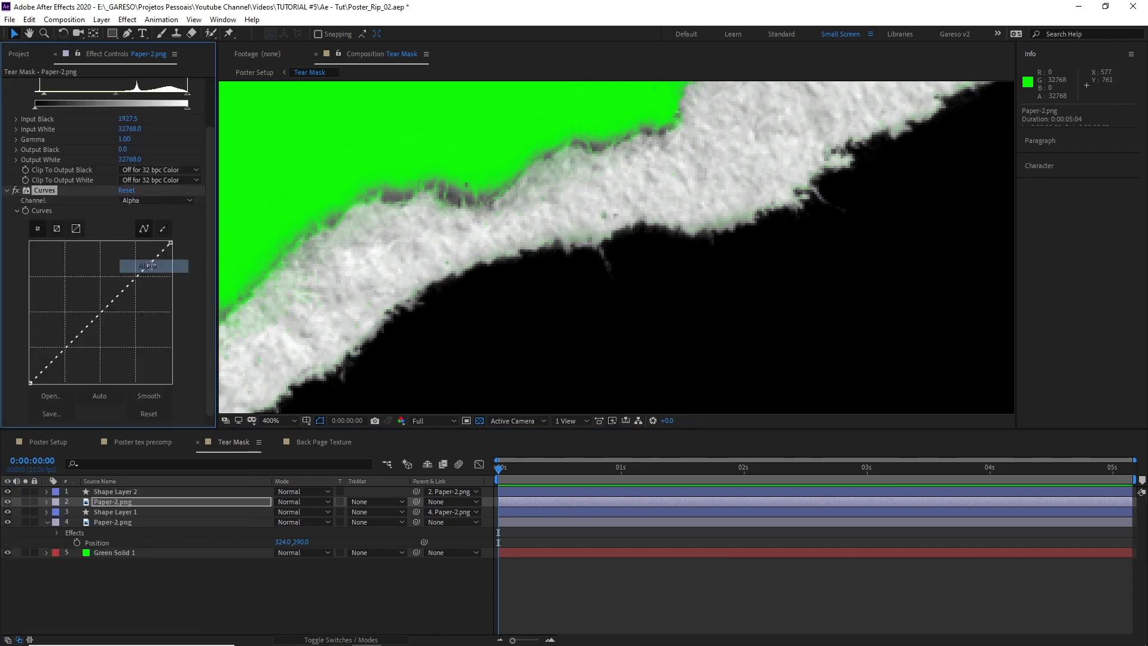
{"action": "left_click_drag", "start_coordinate": [169, 243], "coordinate": [127, 243]}
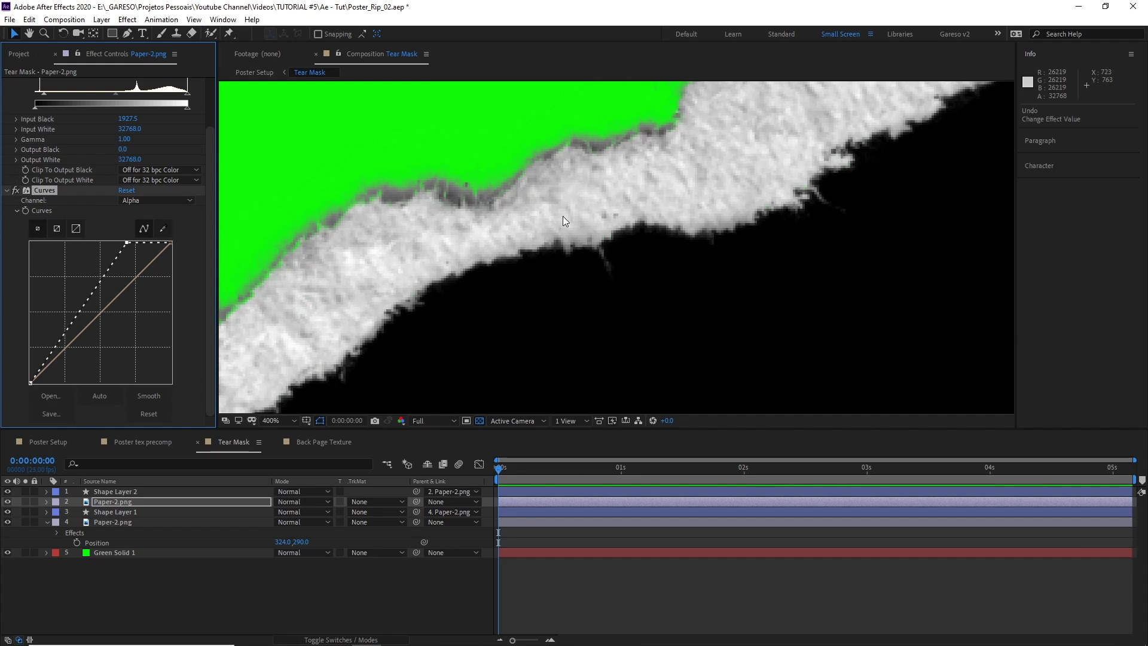
{"action": "left_click_drag", "start_coordinate": [333, 320], "coordinate": [489, 270]}
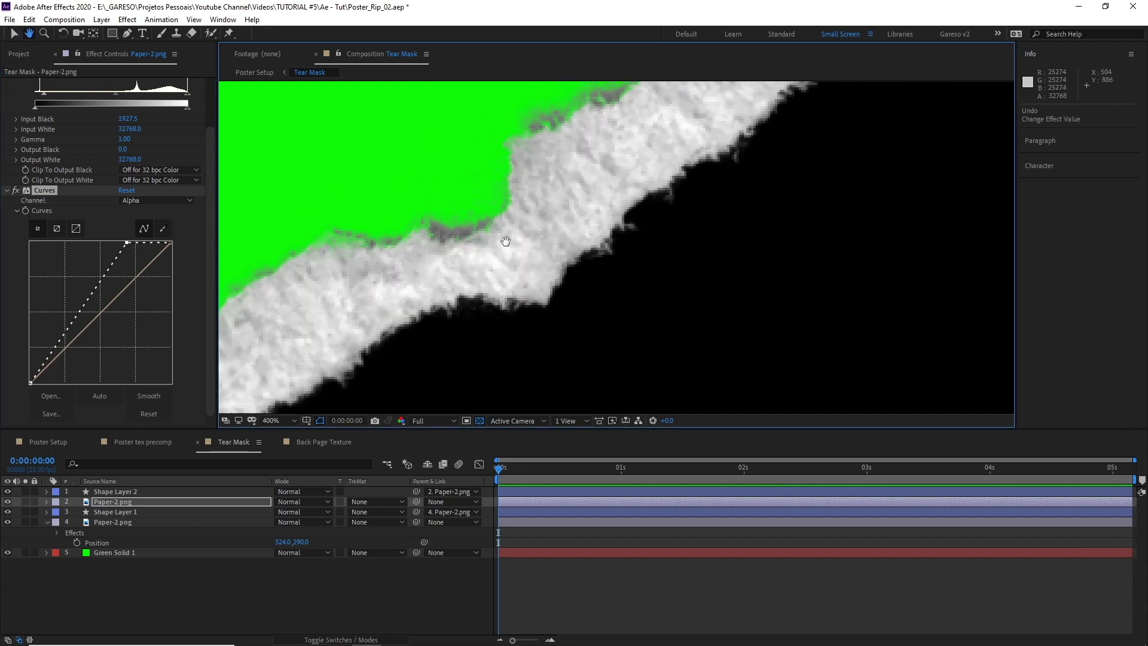
{"action": "left_click_drag", "start_coordinate": [549, 216], "coordinate": [655, 145]}
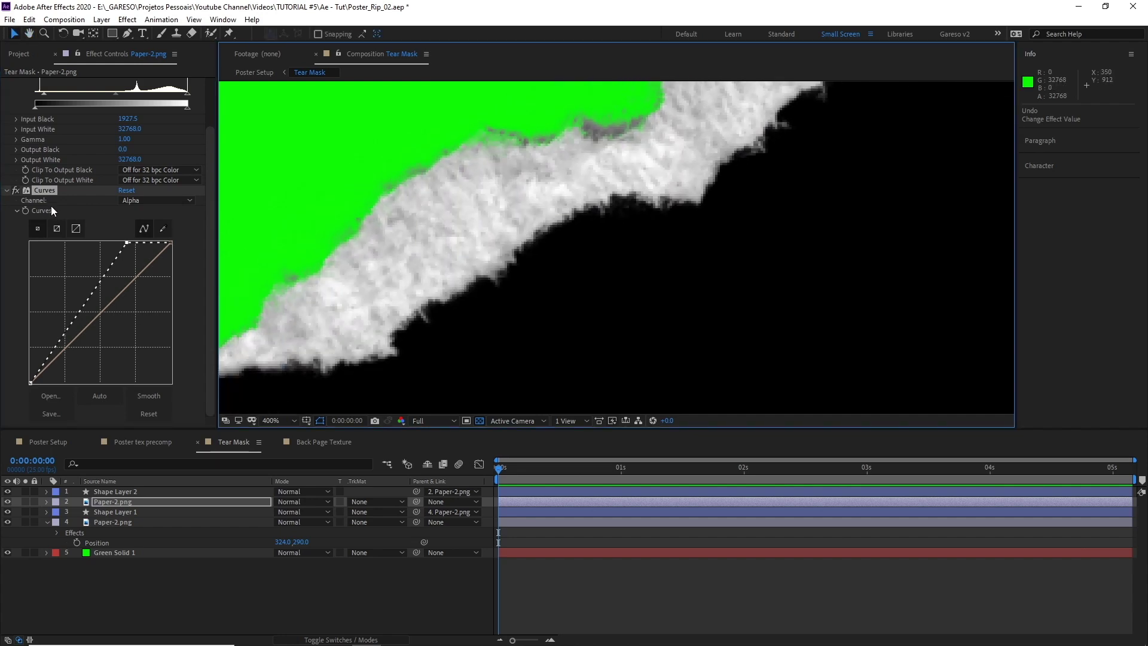
- Copy the alpha Curves effect onto the lower Paper-2.png layer
{"action": "left_click", "coordinate": [48, 190]}
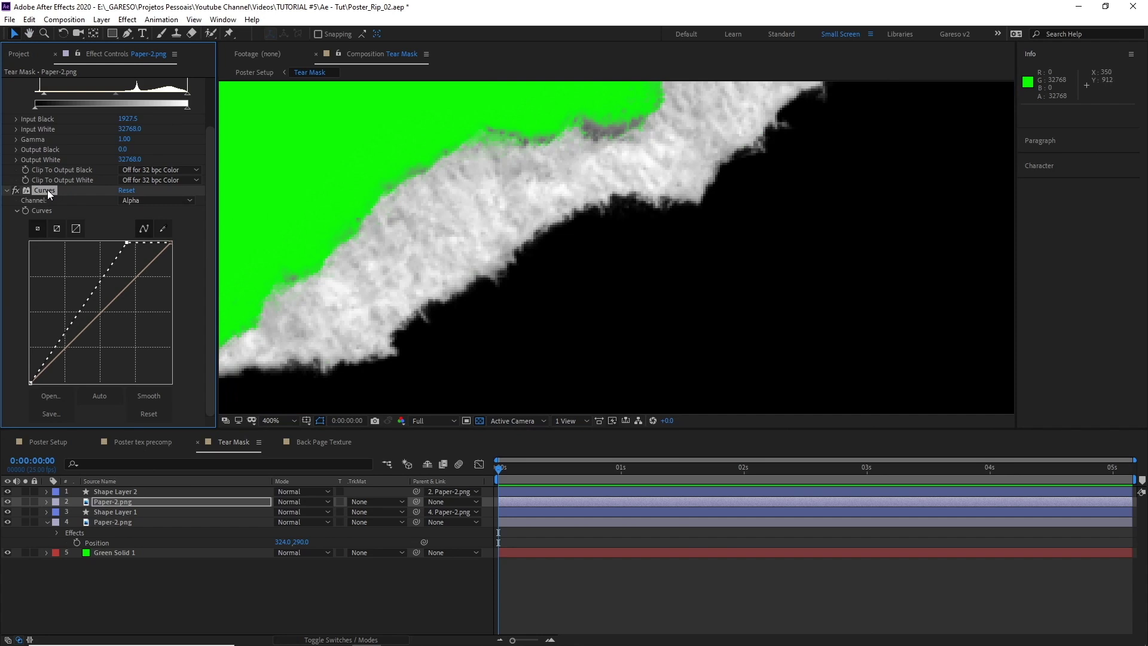
{"action": "left_click", "coordinate": [113, 520]}
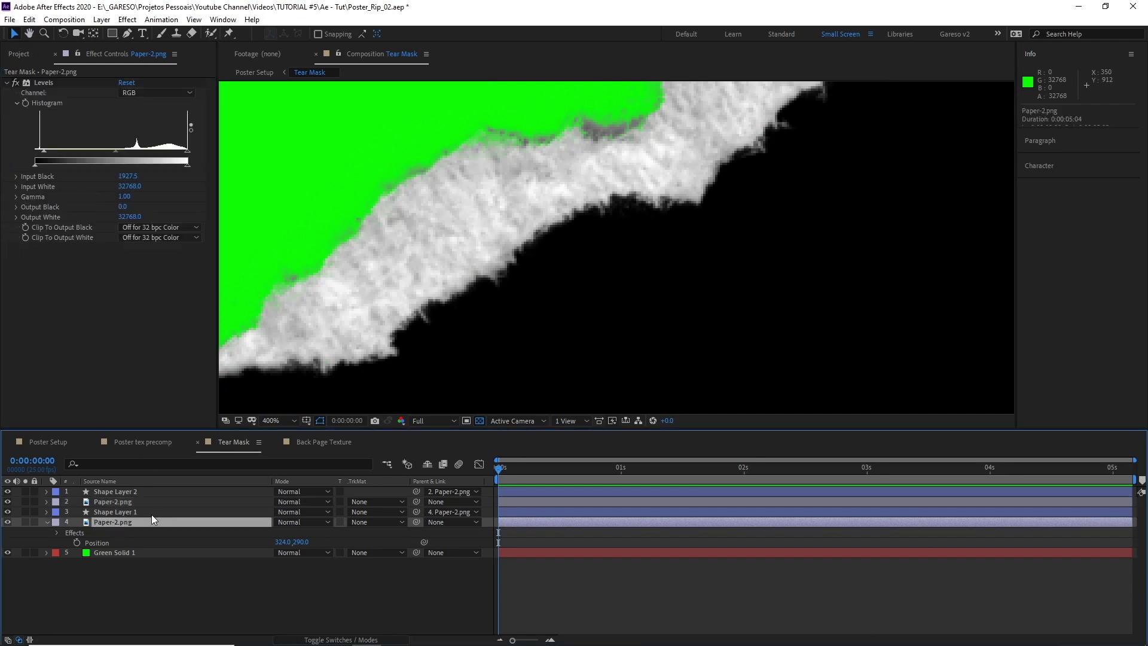
{"action": "key", "text": "ctrl+alt+shift+e"}
{"action": "key", "text": "comma"}
{"action": "key", "text": "comma"}
{"action": "key", "text": "comma"}
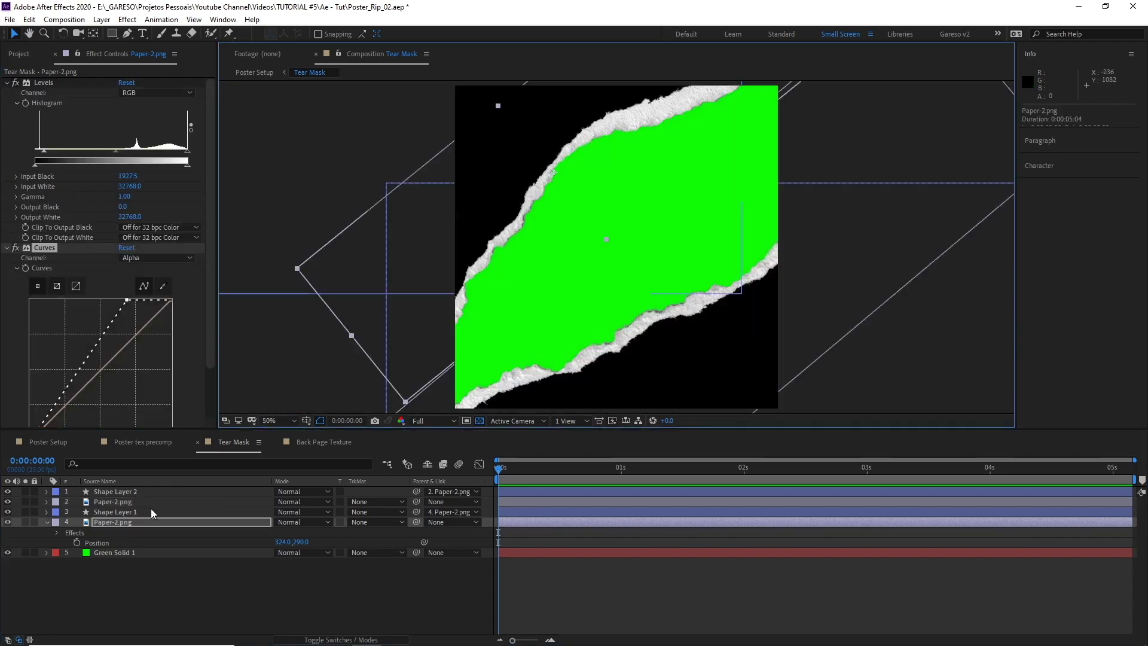
{"action": "left_click", "coordinate": [112, 552]}
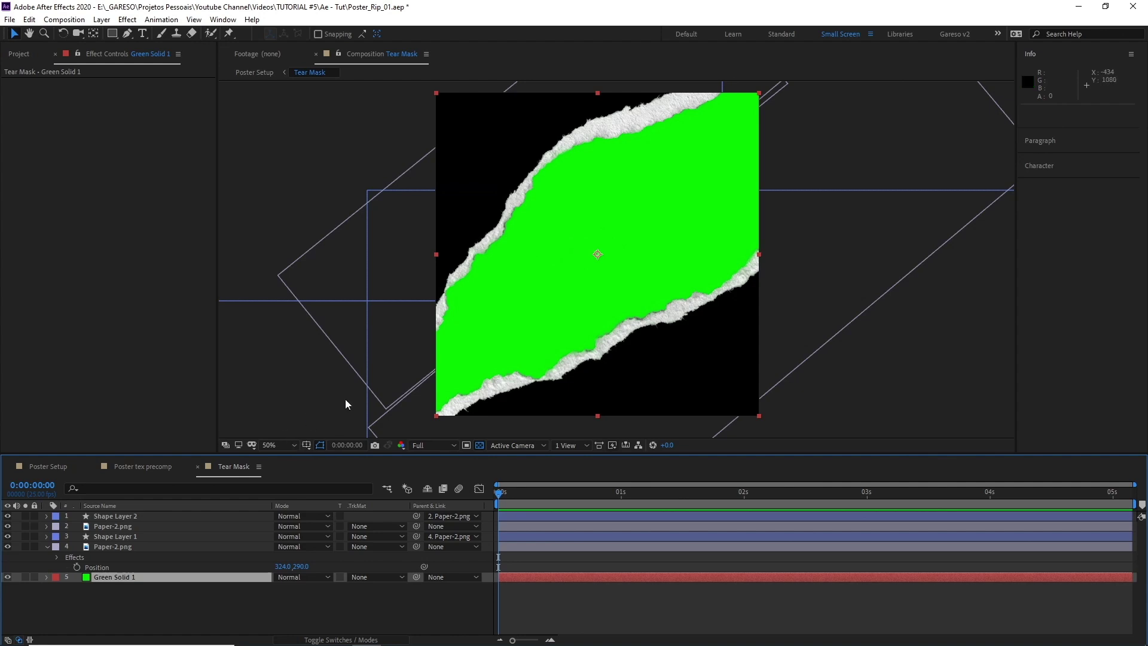
- In Poster Setup, add Levels to Tear Mask and lower Input White to 4497.6 so the edges turn white
{"action": "left_click", "coordinate": [51, 466]}
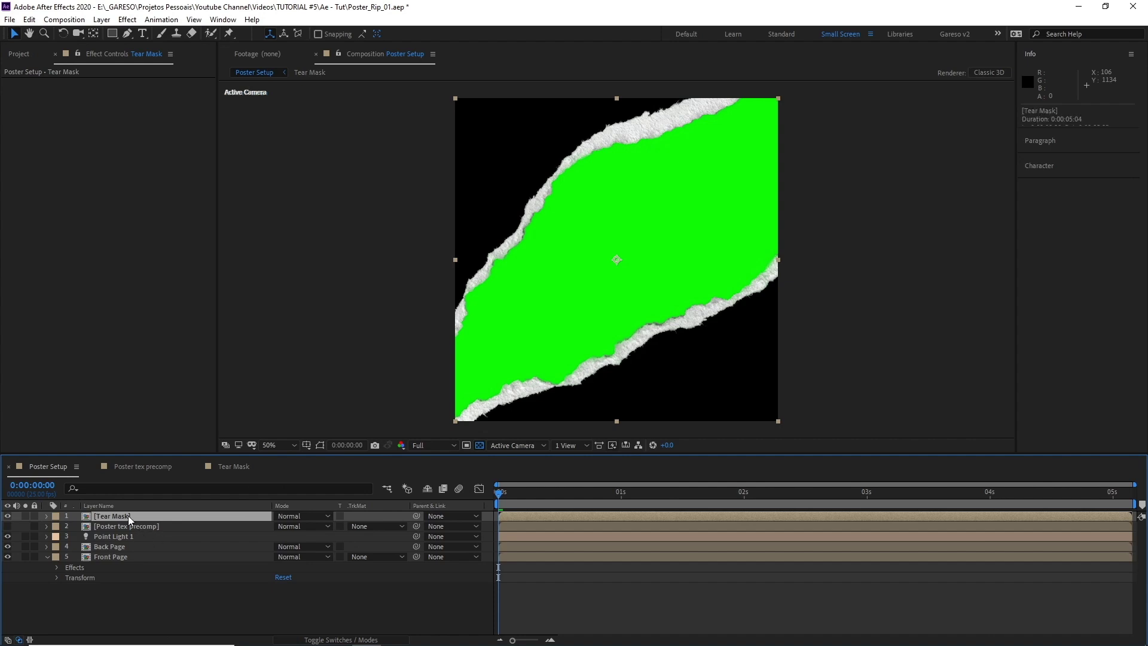
{"action": "key", "text": "ctrl+space"}
{"action": "type", "text": "level"}
{"action": "key", "text": "Return"}
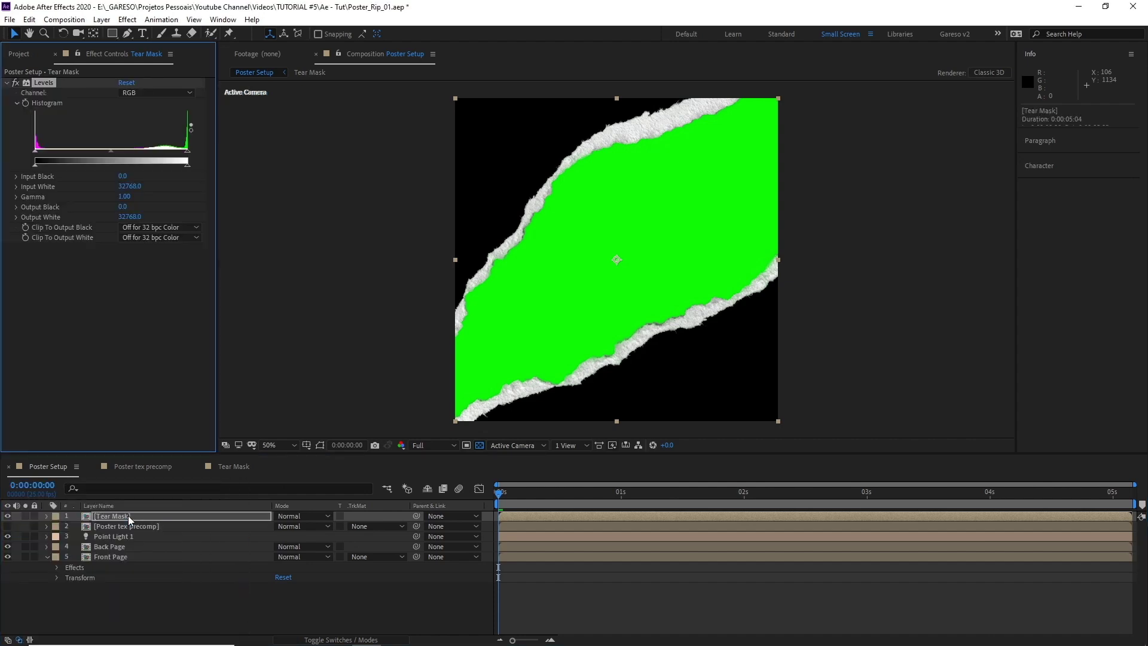
{"action": "key", "text": "ctrl+z"}
{"action": "left_click_drag", "start_coordinate": [188, 156], "coordinate": [57, 159]}
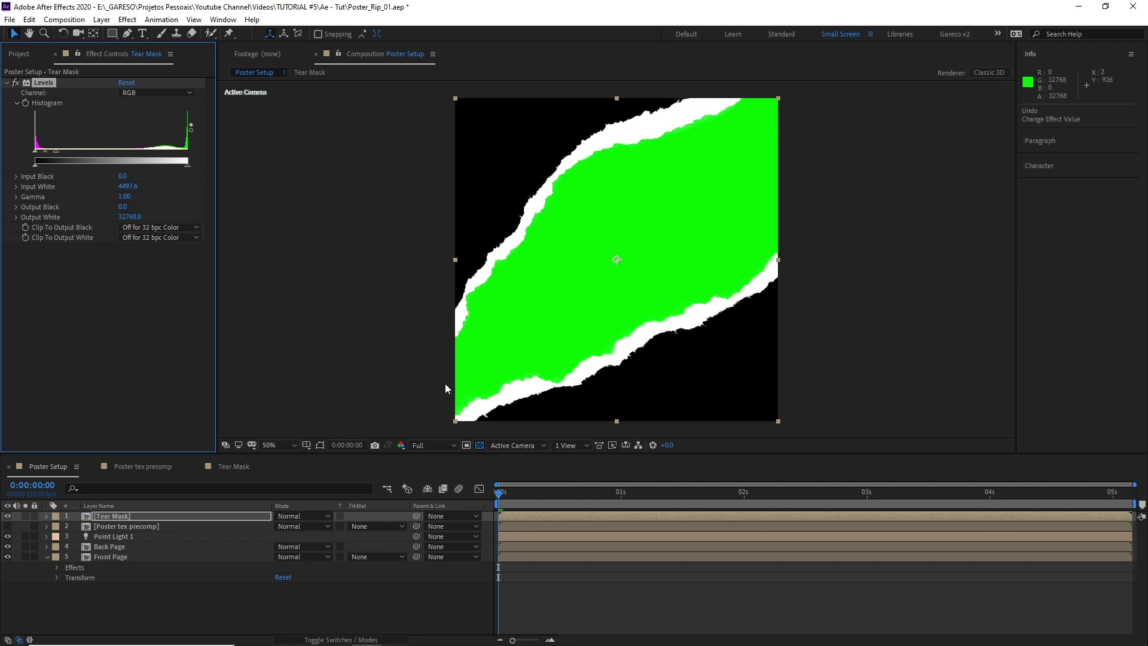
{"action": "left_click", "coordinate": [374, 358]}
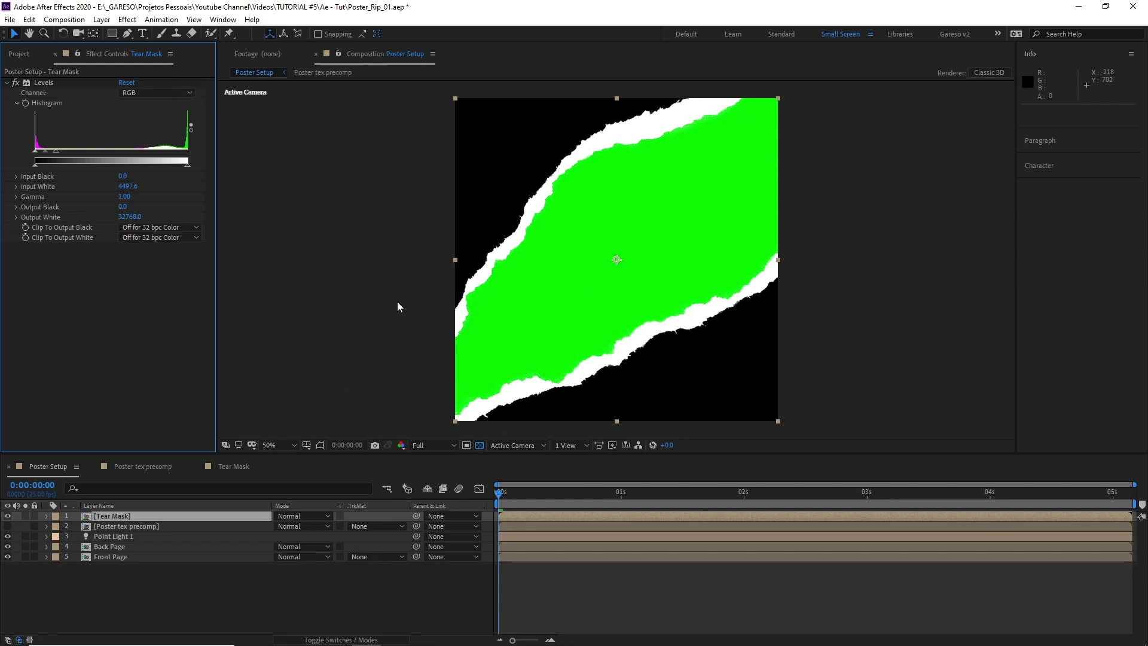
- Key the black out of Tear Mask with a Color Key, then hide the Tear Mask layer
{"action": "key", "text": "ctrl+space"}
{"action": "type", "text": "col"}
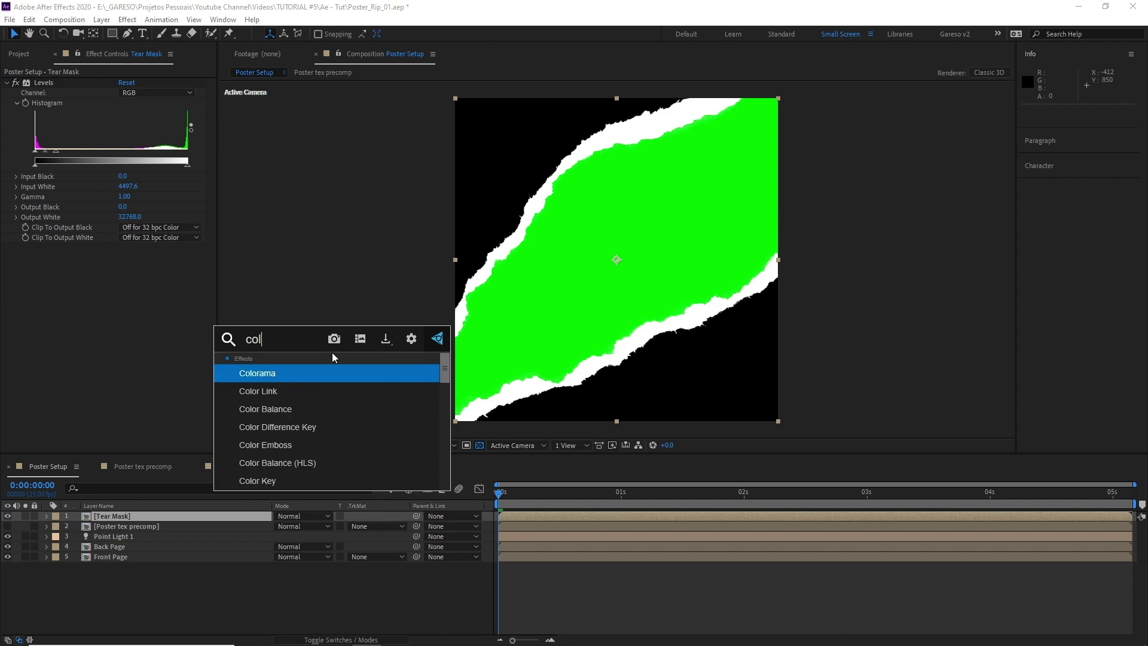
{"action": "type", "text": "or key"}
{"action": "key", "text": "Return"}
{"action": "left_click", "coordinate": [139, 257]}
{"action": "left_click", "coordinate": [486, 171]}
{"action": "key", "text": "F2"}
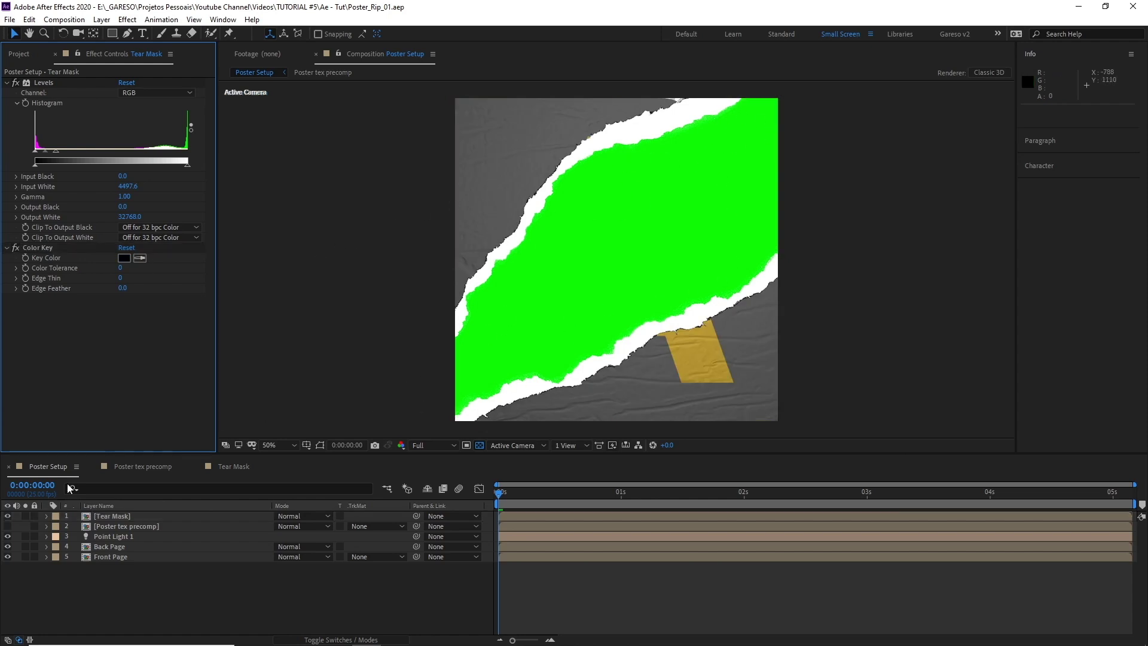
{"action": "left_click", "coordinate": [8, 516]}
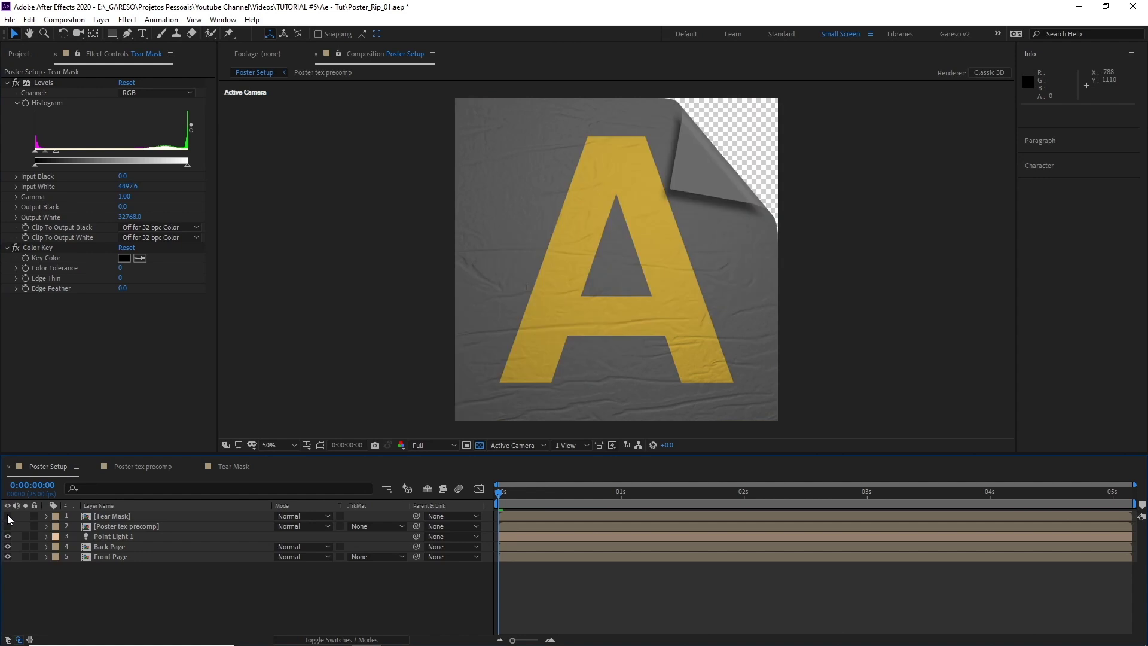
- Add Set Matte to Front Page above CC Page Turn, taking Tear Mask's Effects & Masks as matte
{"action": "left_click", "coordinate": [103, 556]}
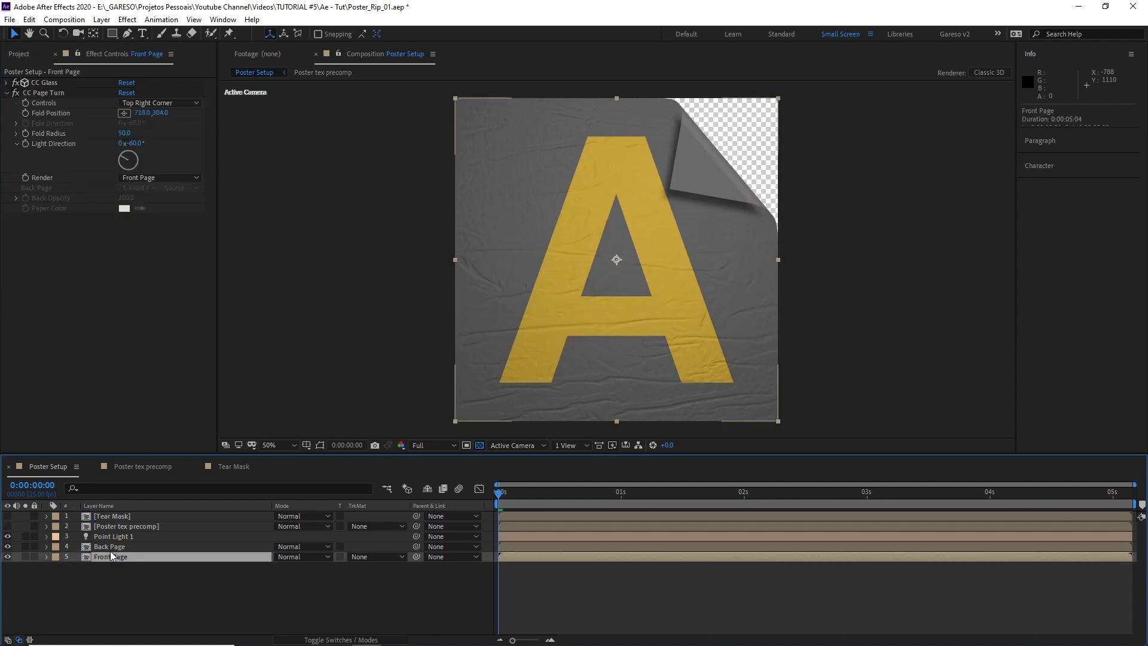
{"action": "key", "text": "ctrl+space"}
{"action": "type", "text": "set m"}
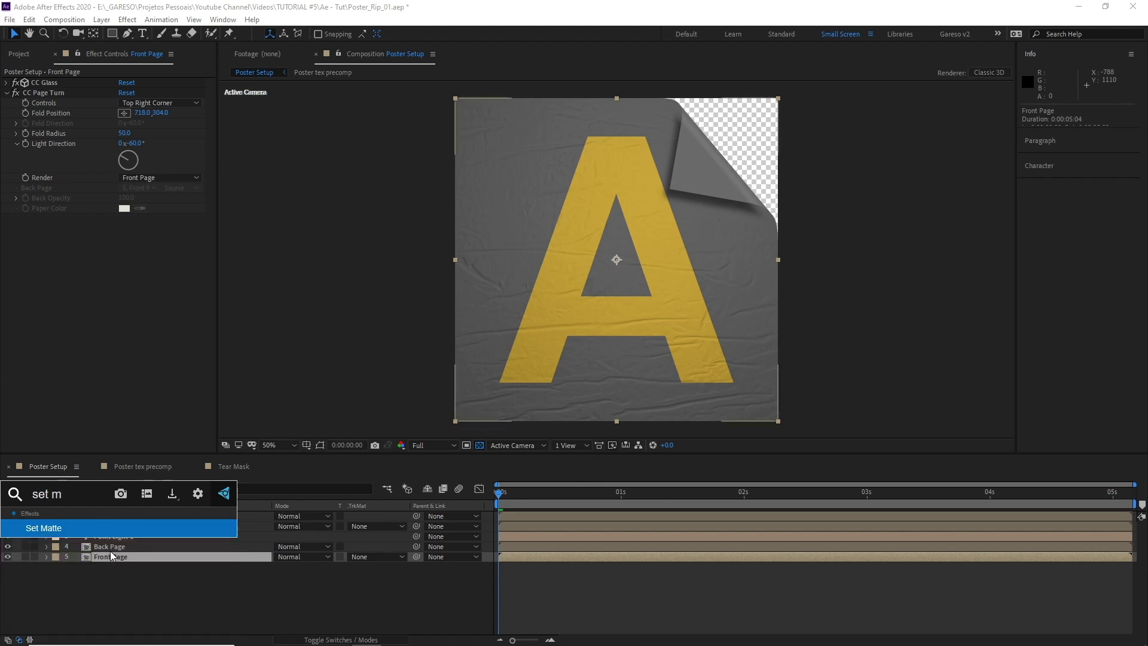
{"action": "key", "text": "Return"}
{"action": "left_click_drag", "start_coordinate": [52, 216], "coordinate": [59, 91]}
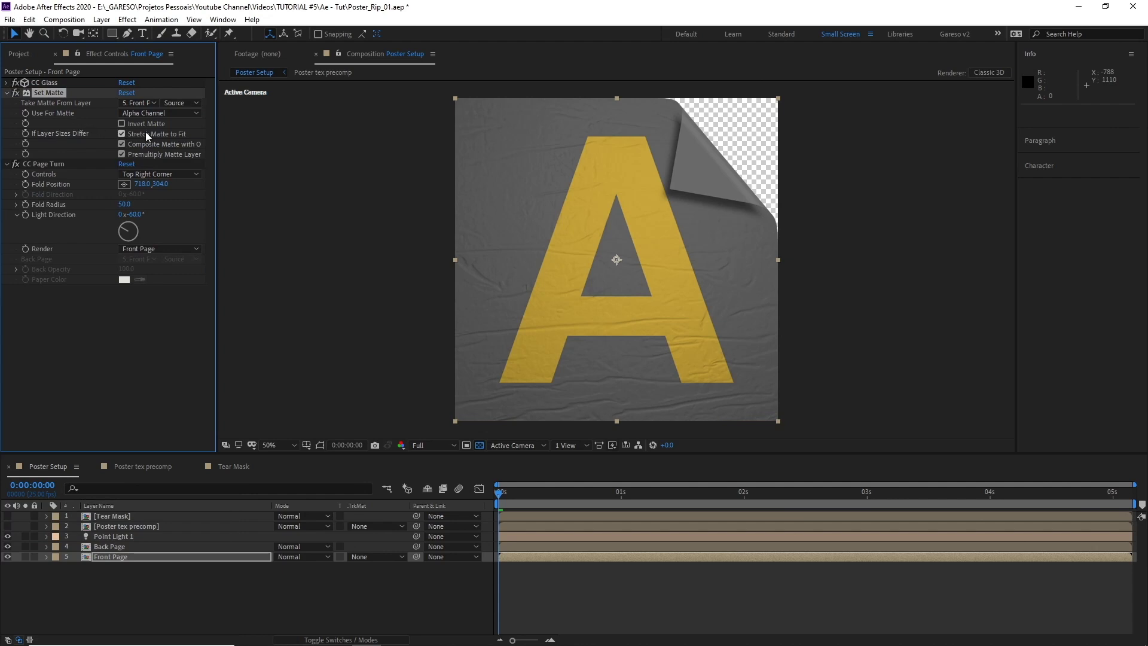
{"action": "left_click", "coordinate": [138, 103]}
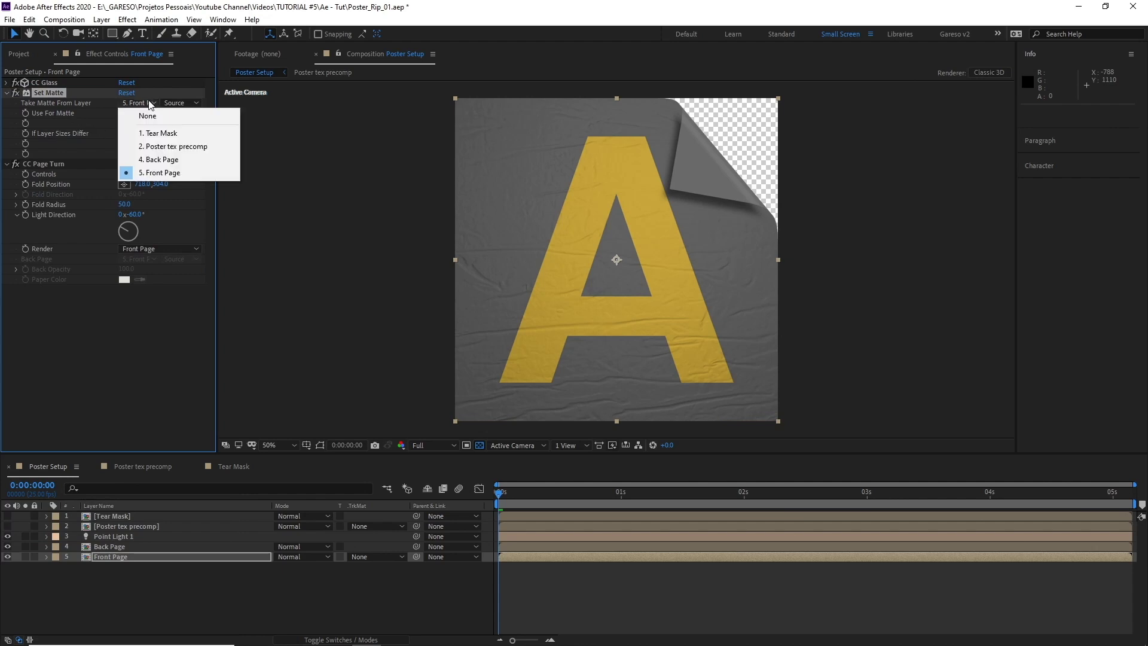
{"action": "left_click", "coordinate": [156, 134]}
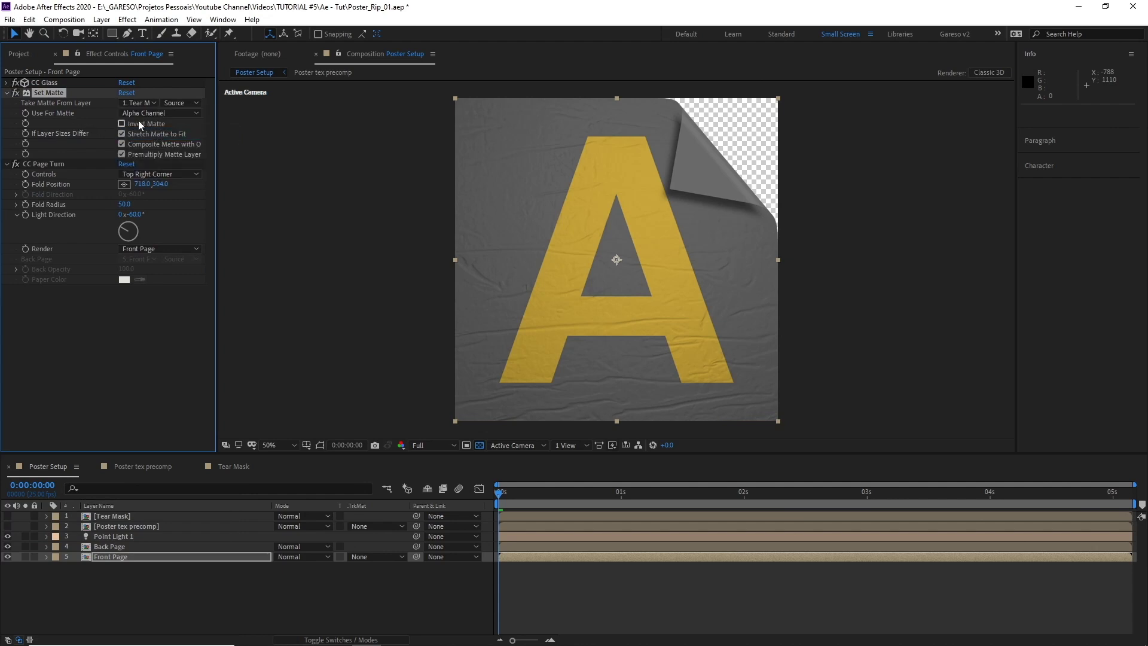
{"action": "left_click", "coordinate": [185, 103]}
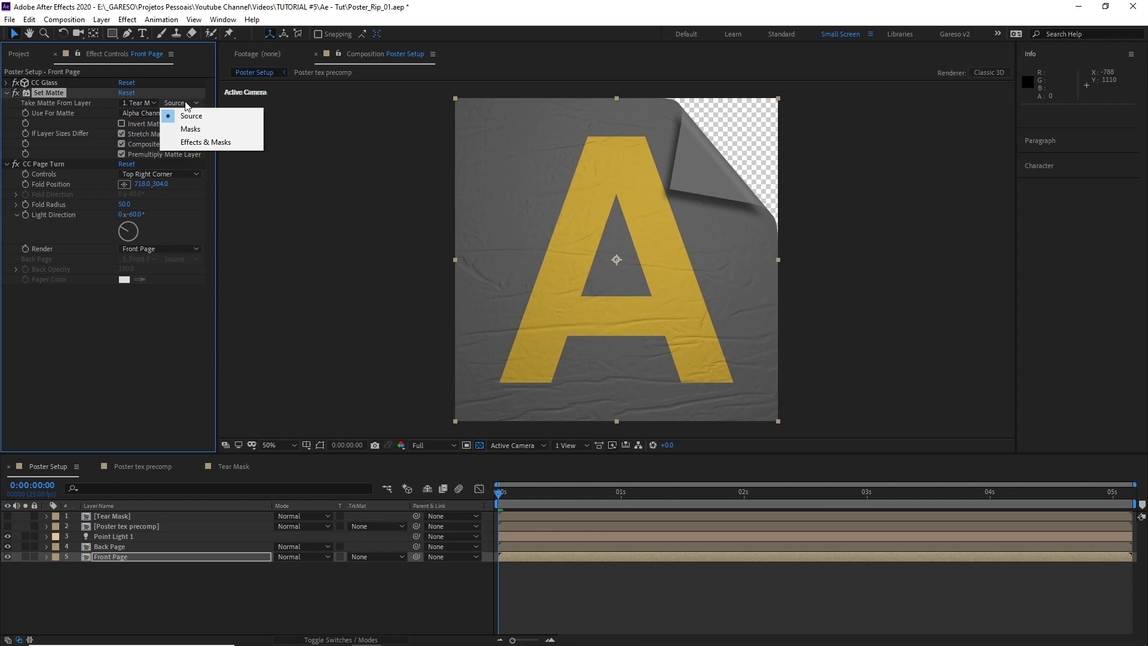
{"action": "left_click", "coordinate": [201, 146]}
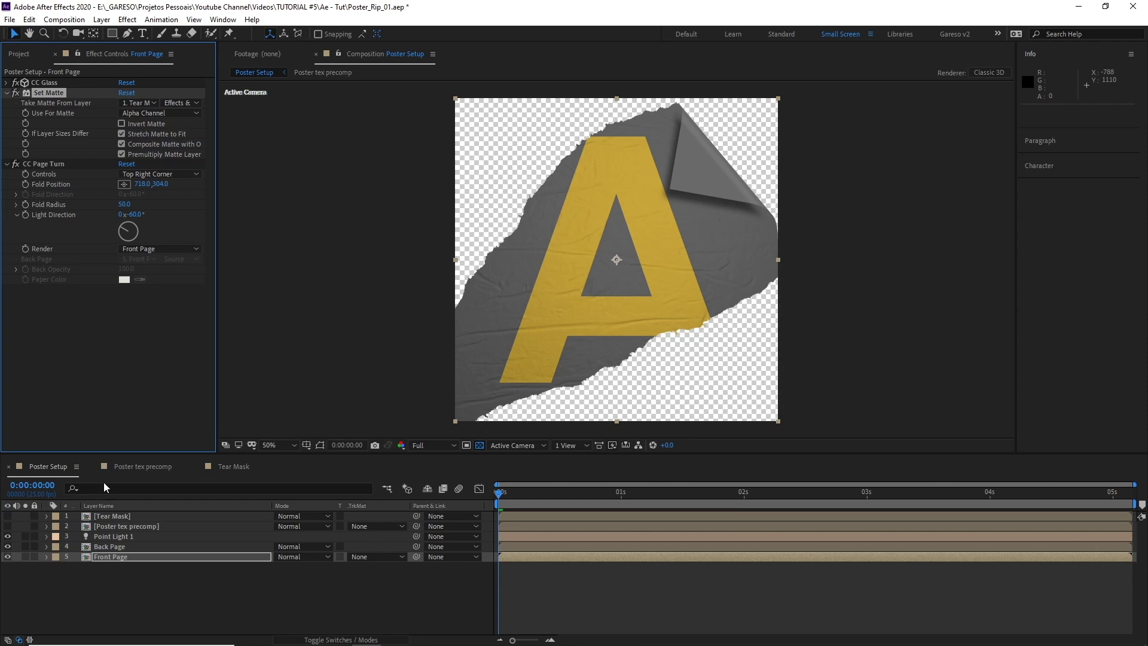
- Drag Front Page's page fold much further across the poster, to about 182, 608
{"action": "left_click", "coordinate": [101, 517]}
{"action": "left_click", "coordinate": [7, 83]}
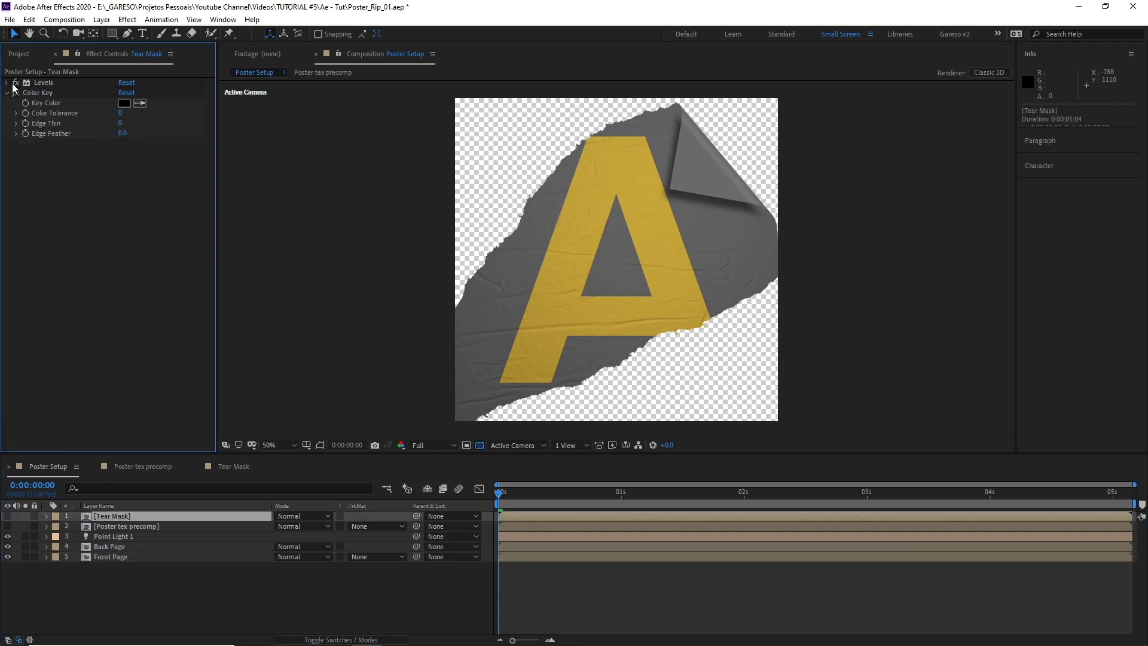
{"action": "left_click", "coordinate": [6, 92]}
{"action": "left_click", "coordinate": [102, 555]}
{"action": "left_click_drag", "start_coordinate": [668, 174], "coordinate": [509, 279]}
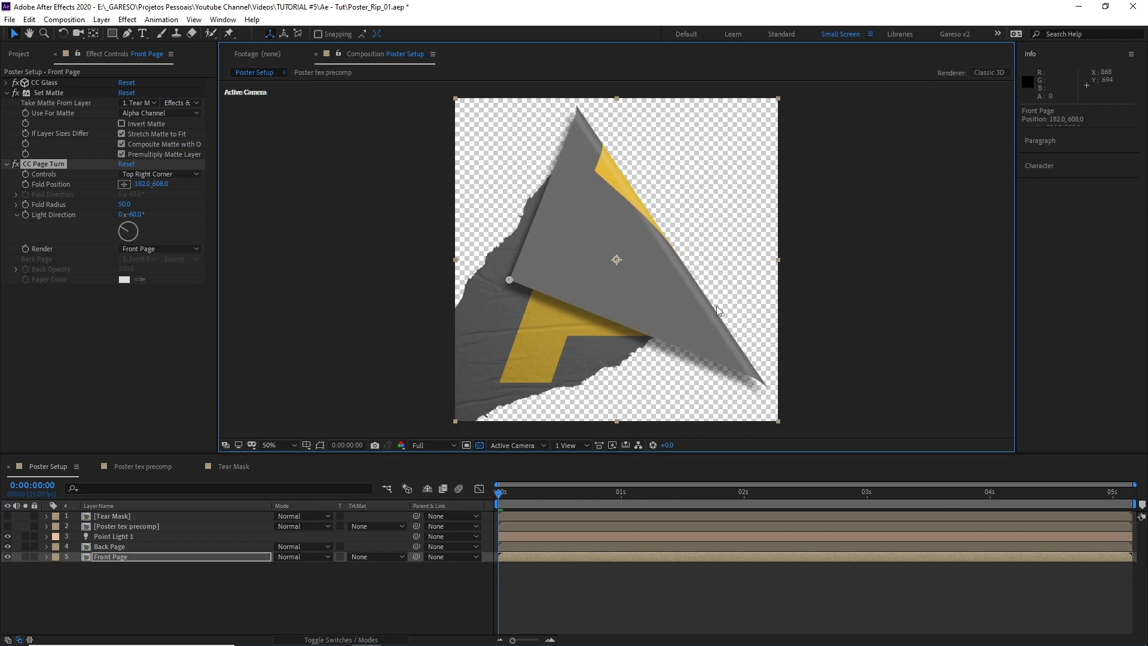
{"action": "left_click", "coordinate": [119, 548]}
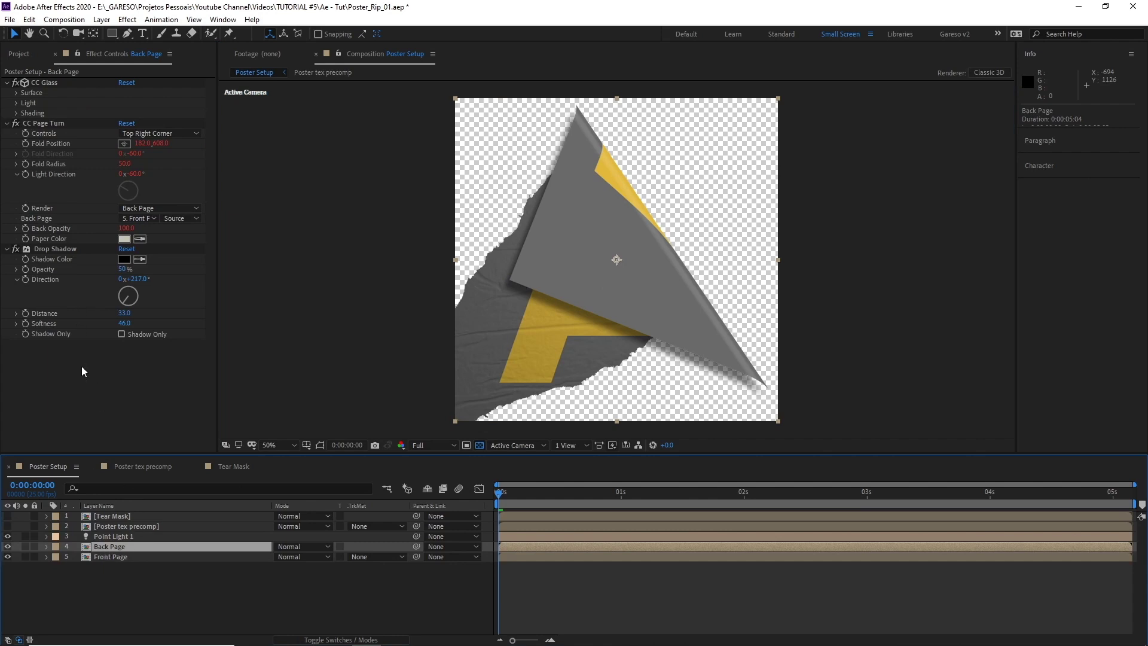
- Add Set Matte to Back Page above CC Page Turn, using 1. Tear Mask with Effects & Masks
{"action": "key", "text": "ctrl+space"}
{"action": "type", "text": "set mat"}
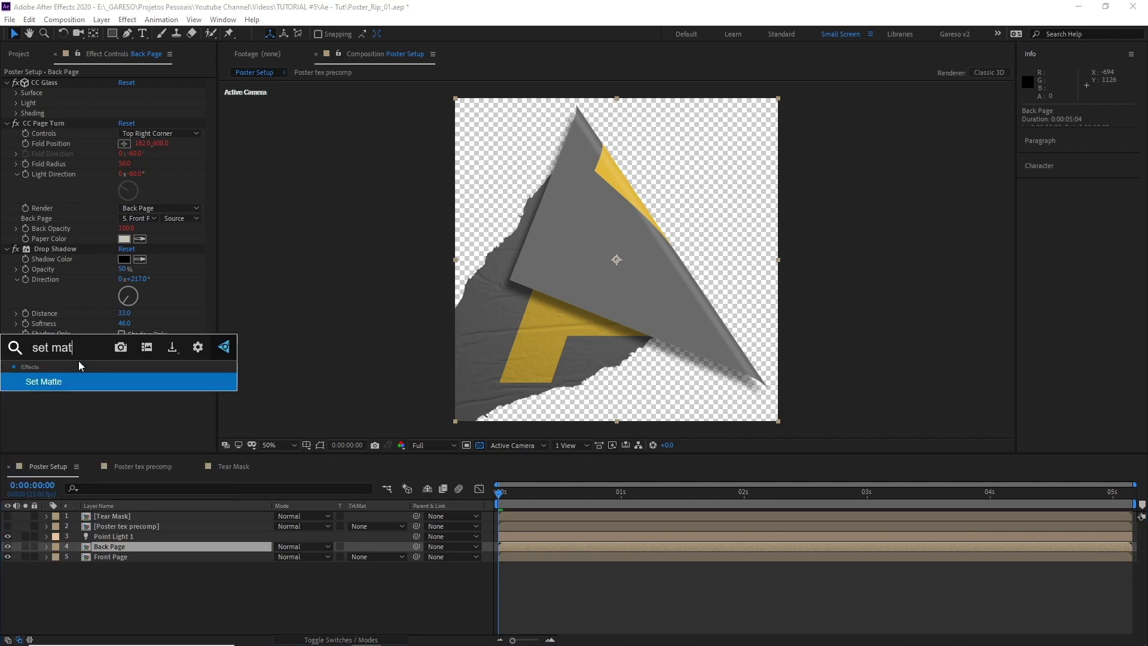
{"action": "key", "text": "Return"}
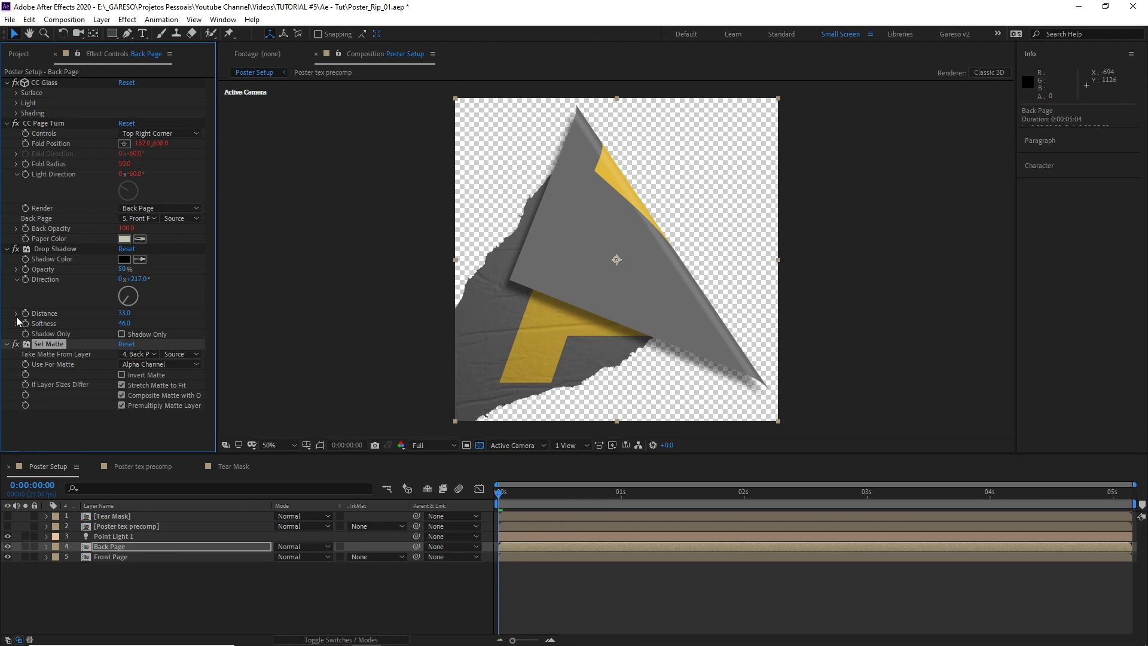
{"action": "left_click_drag", "start_coordinate": [48, 344], "coordinate": [59, 121]}
{"action": "left_click", "coordinate": [150, 132]}
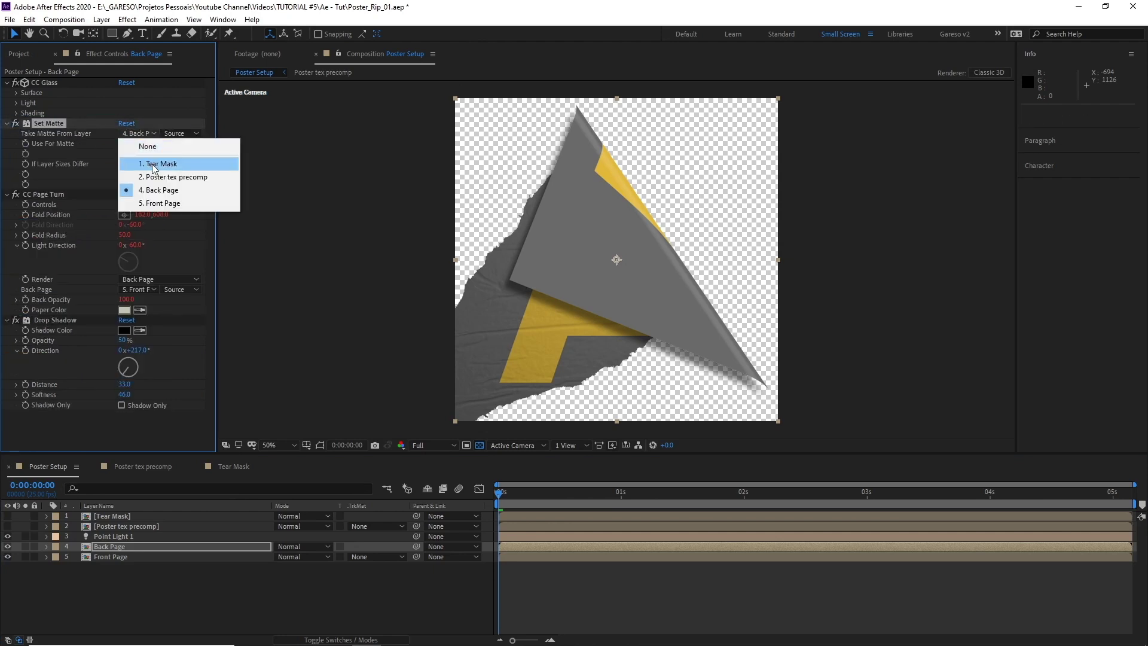
{"action": "left_click", "coordinate": [154, 164]}
{"action": "left_click", "coordinate": [179, 133]}
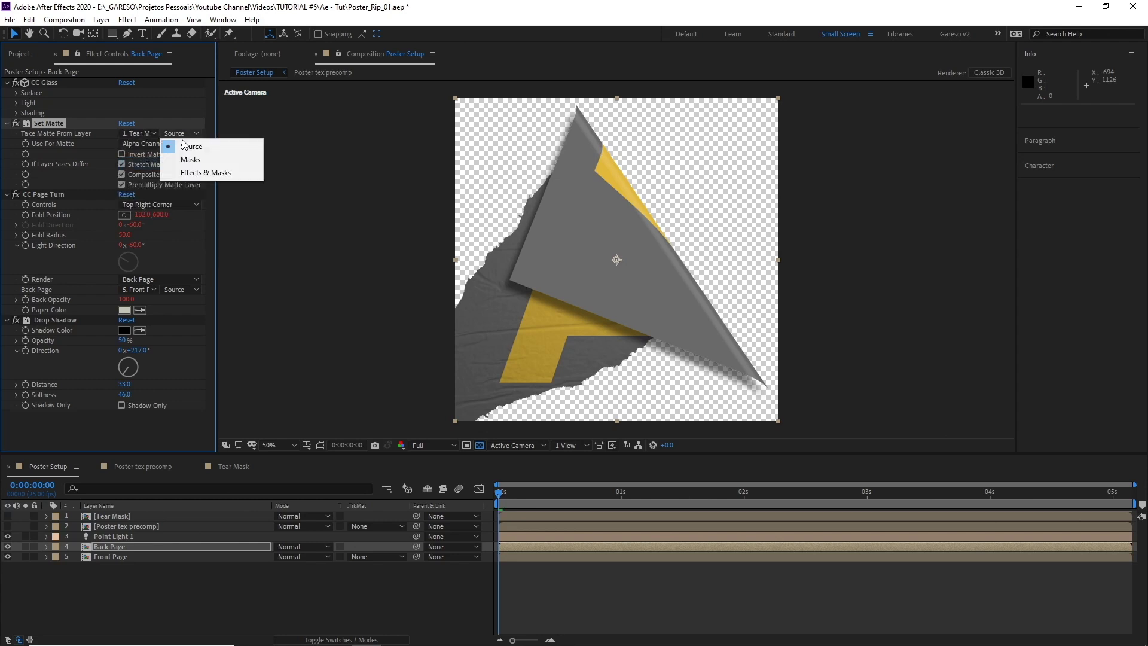
{"action": "left_click", "coordinate": [186, 172]}
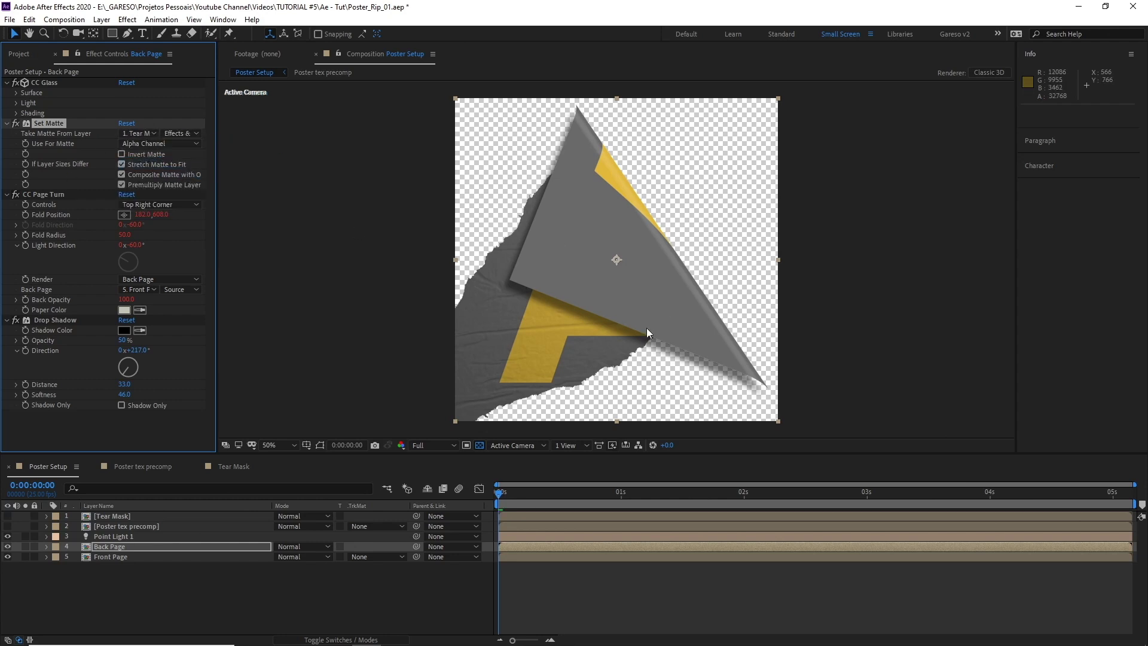
- Set CC Page Turn's Back Page to None so the fold shows plain paper colour
{"action": "left_click", "coordinate": [159, 143]}
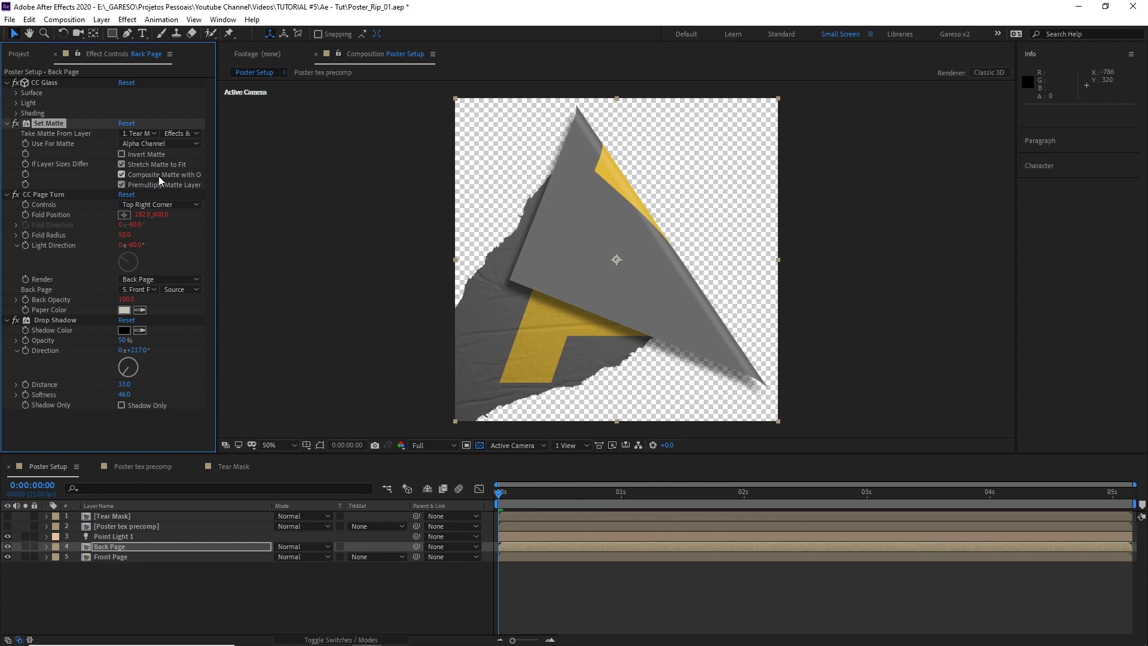
{"action": "left_click", "coordinate": [196, 156]}
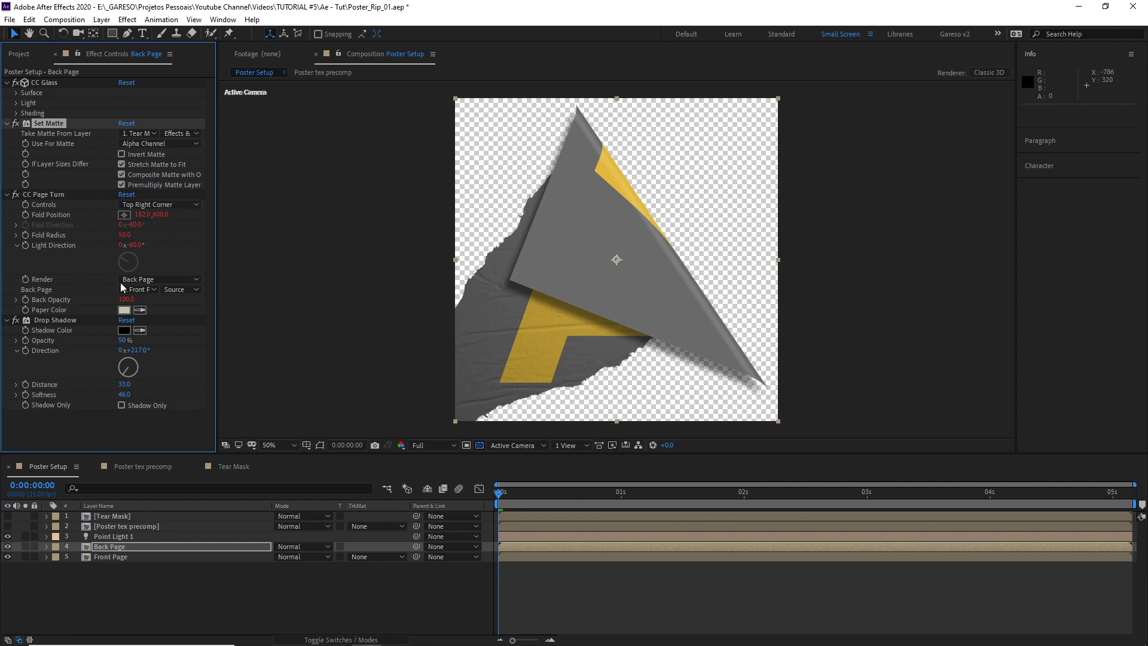
{"action": "left_click", "coordinate": [155, 289]}
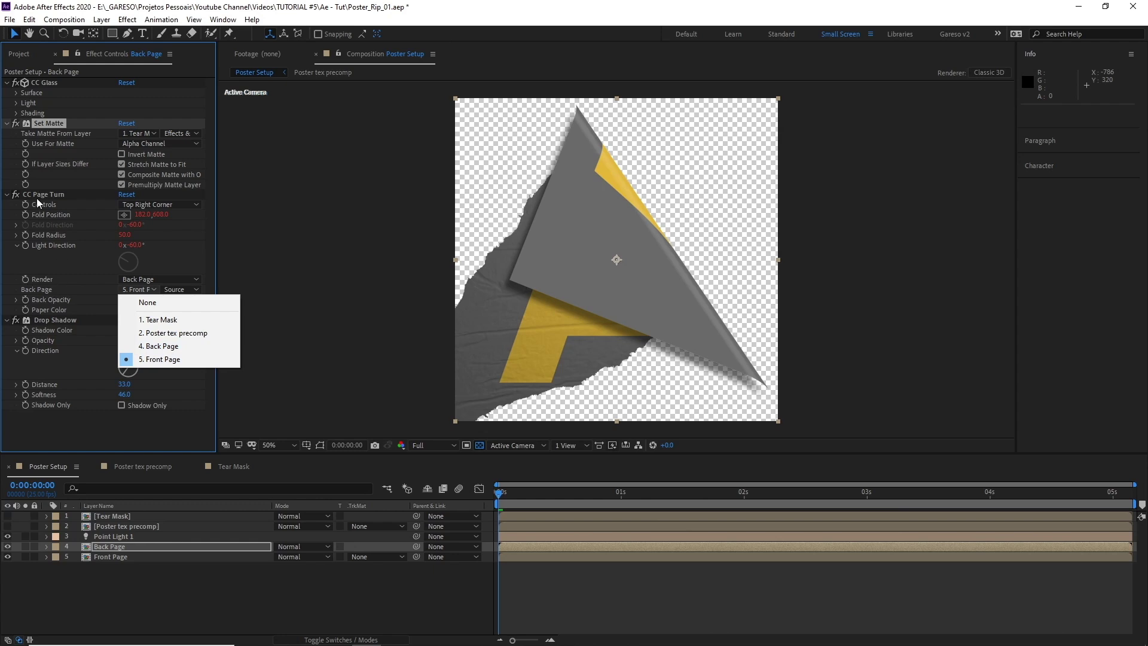
{"action": "left_click", "coordinate": [148, 303]}
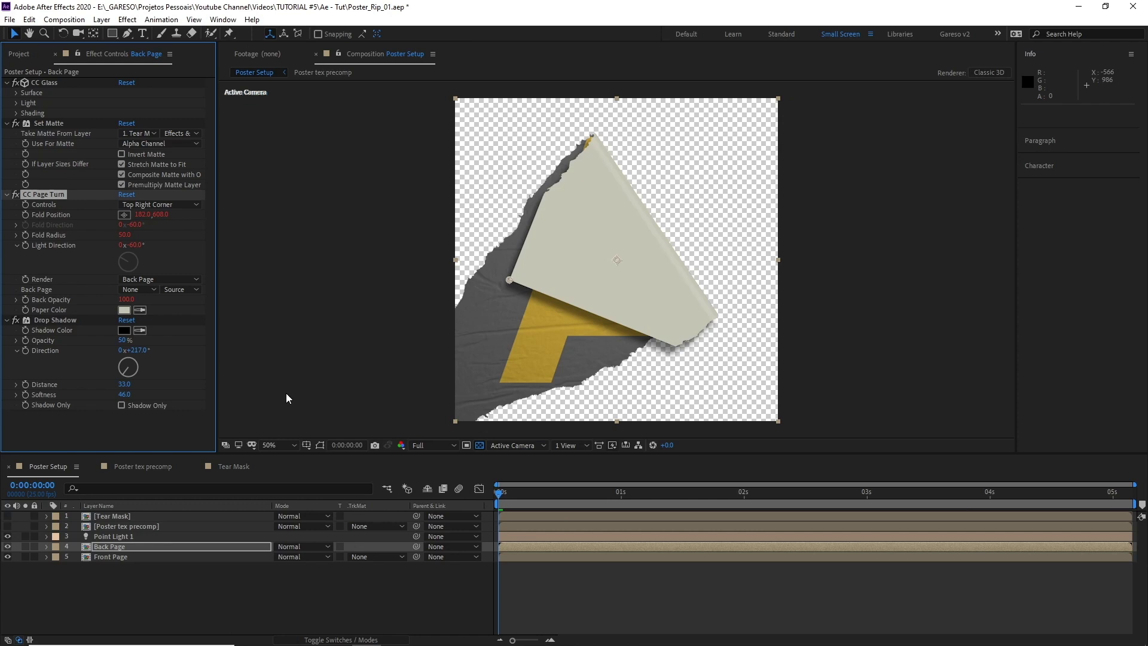
- Create a full-frame 1080×1080 solid in pale cream ECE9DA
{"action": "key", "text": "ctrl+y"}
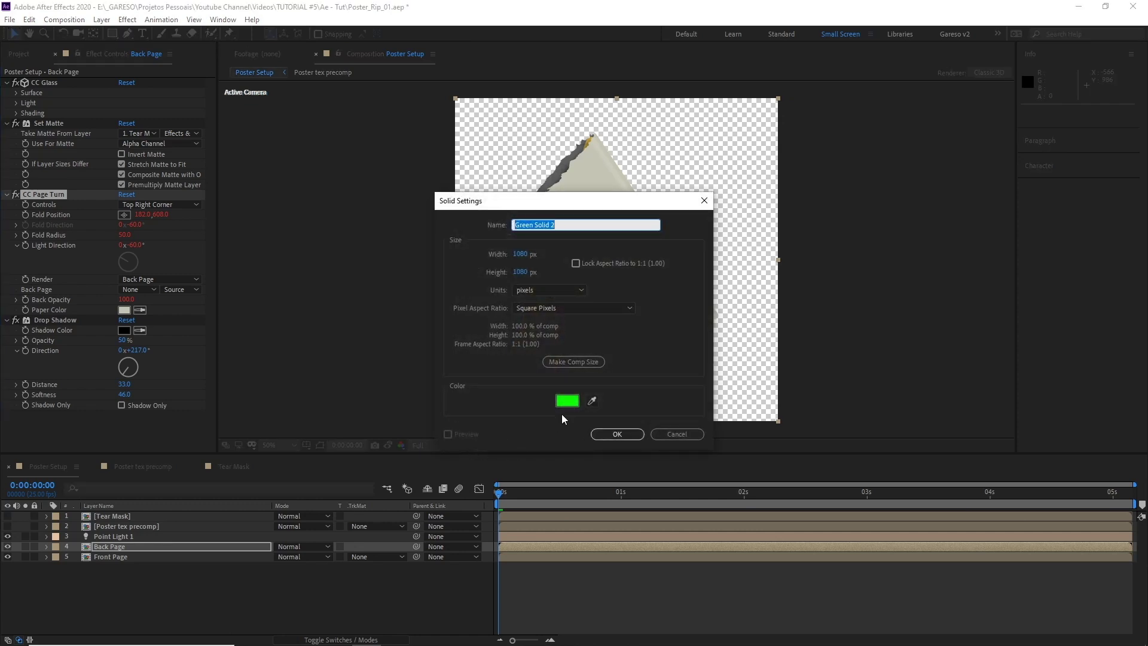
{"action": "left_click", "coordinate": [566, 401]}
{"action": "mouse_move", "coordinate": [431, 284]}
{"action": "left_mouse_down"}
{"action": "mouse_move", "coordinate": [440, 282]}
{"action": "mouse_move", "coordinate": [422, 263]}
{"action": "left_mouse_up"}
{"action": "left_click", "coordinate": [597, 389]}
{"action": "left_click", "coordinate": [598, 385]}
{"action": "left_click_drag", "start_coordinate": [433, 261], "coordinate": [442, 265]}
{"action": "left_click", "coordinate": [692, 256]}
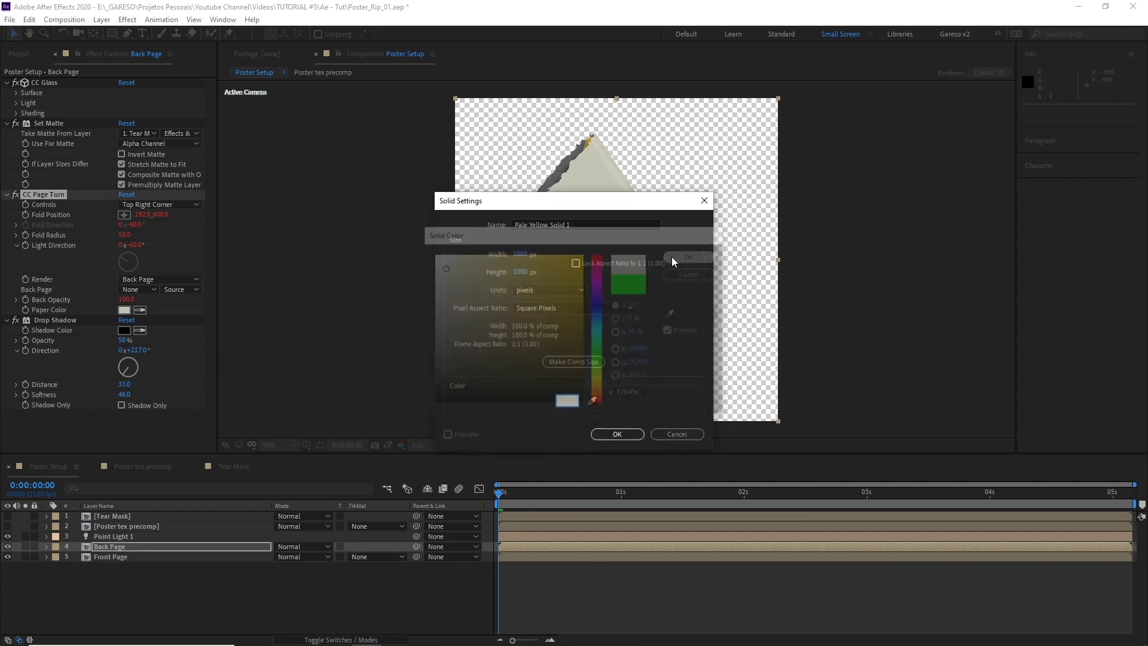
{"action": "left_click", "coordinate": [617, 433]}
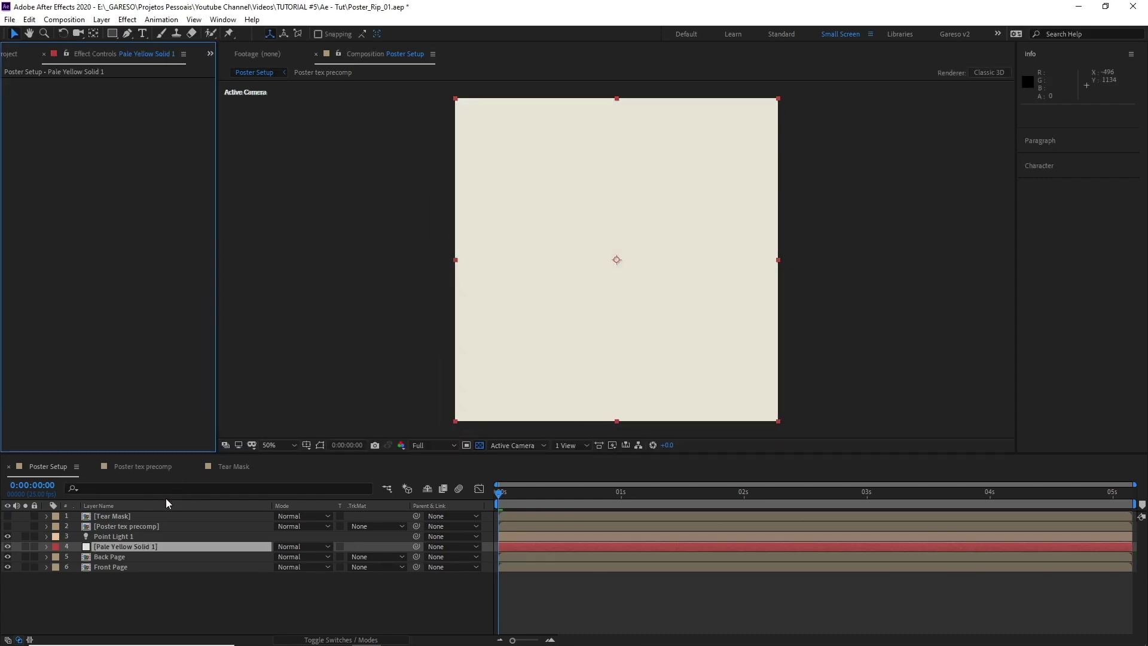
- Precompose the cream solid into a precomp named 'Back Page Texture'
{"action": "key", "text": "ctrl+shift+c"}
{"action": "type", "text": "Back "}
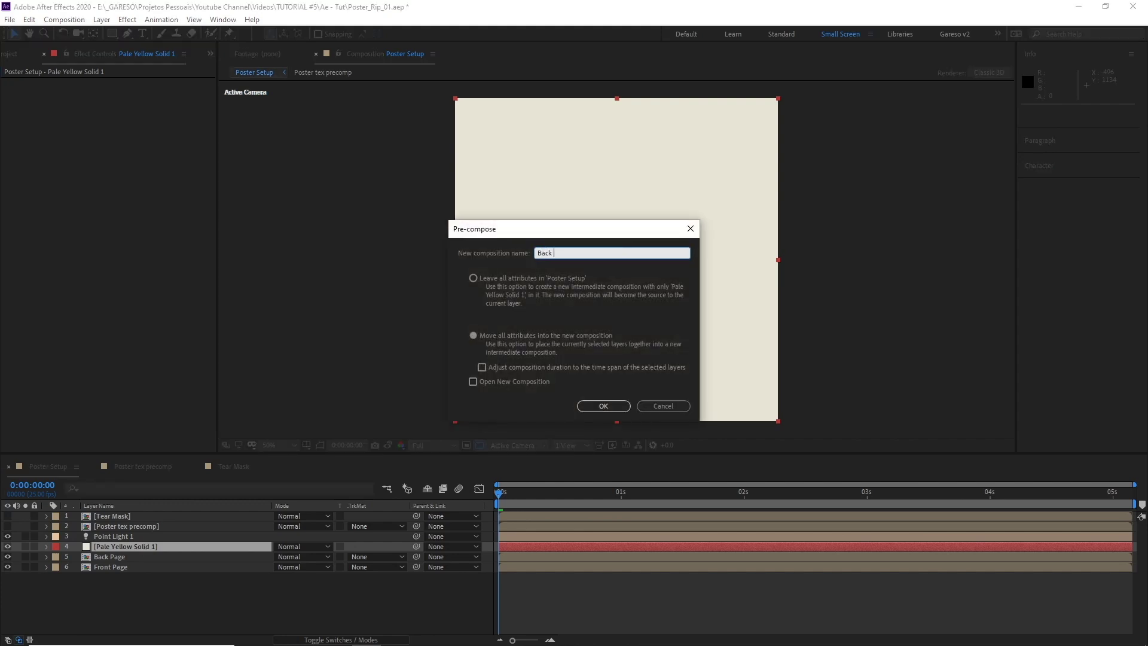
{"action": "type", "text": "Page Texture"}
{"action": "key", "text": "Return"}
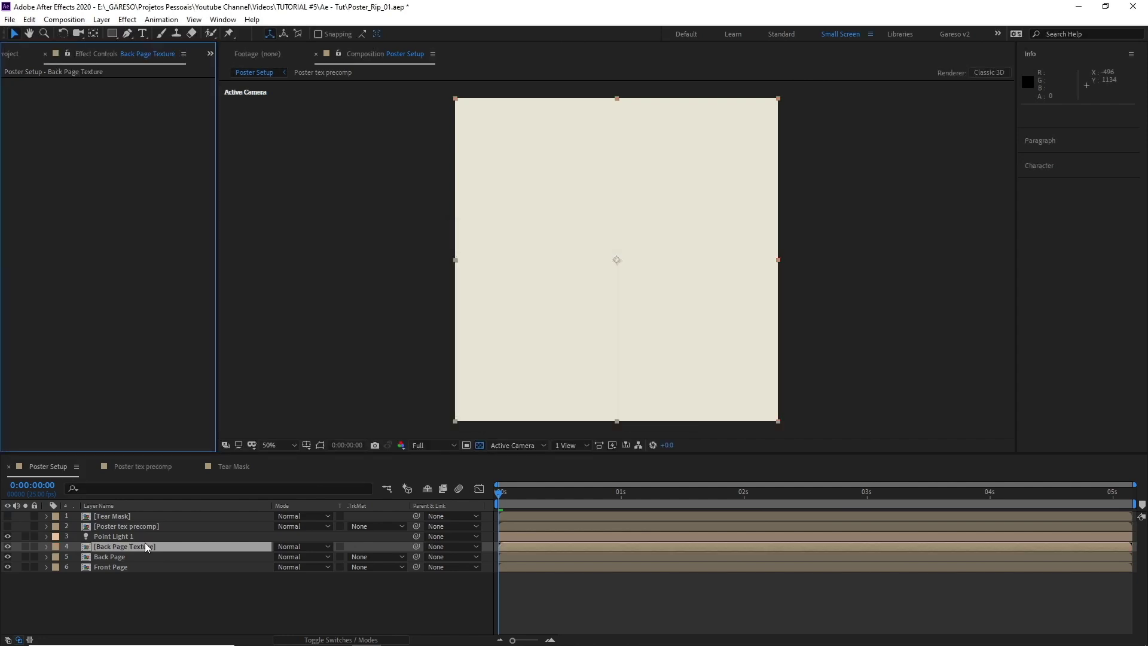
- Add Set Matte to Back Page Texture, taking Tear Mask with Effects & Masks as matte
{"action": "left_click", "coordinate": [145, 542], "text": "ctrl"}
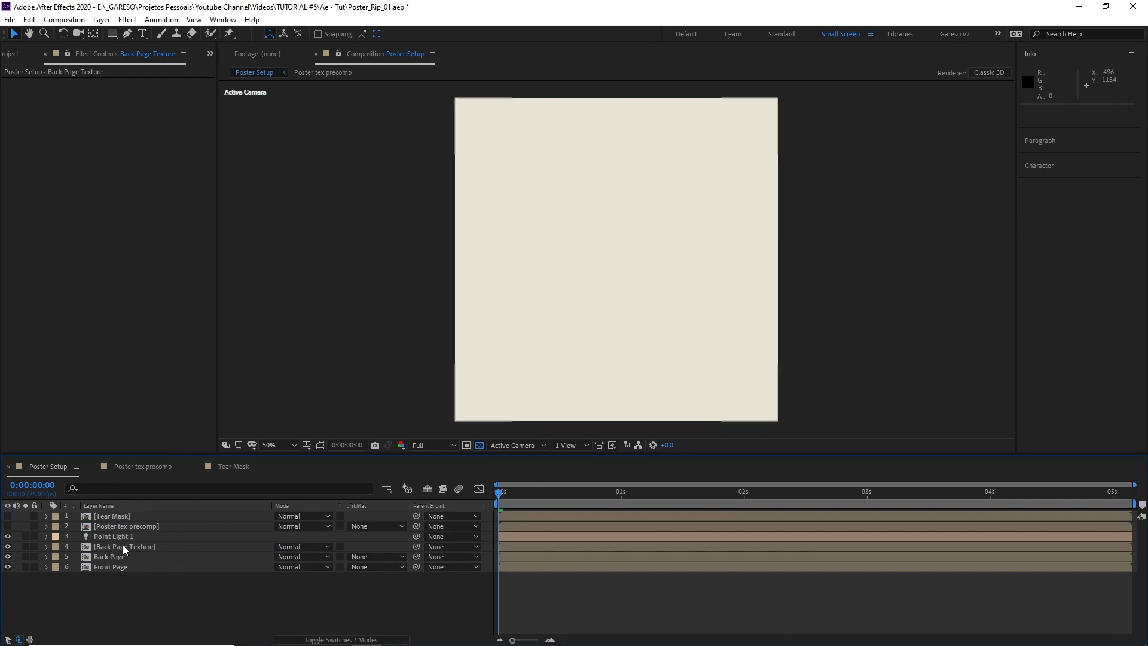
{"action": "left_click", "coordinate": [134, 545]}
{"action": "key", "text": "ctrl+space"}
{"action": "type", "text": "set"}
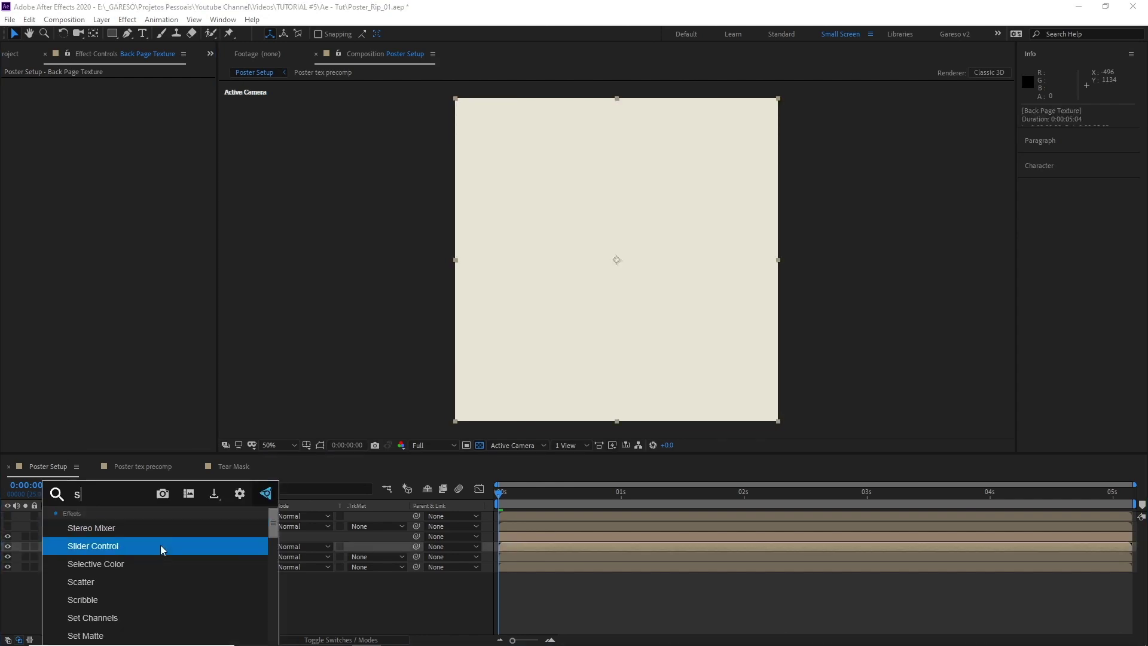
{"action": "left_click", "coordinate": [161, 544]}
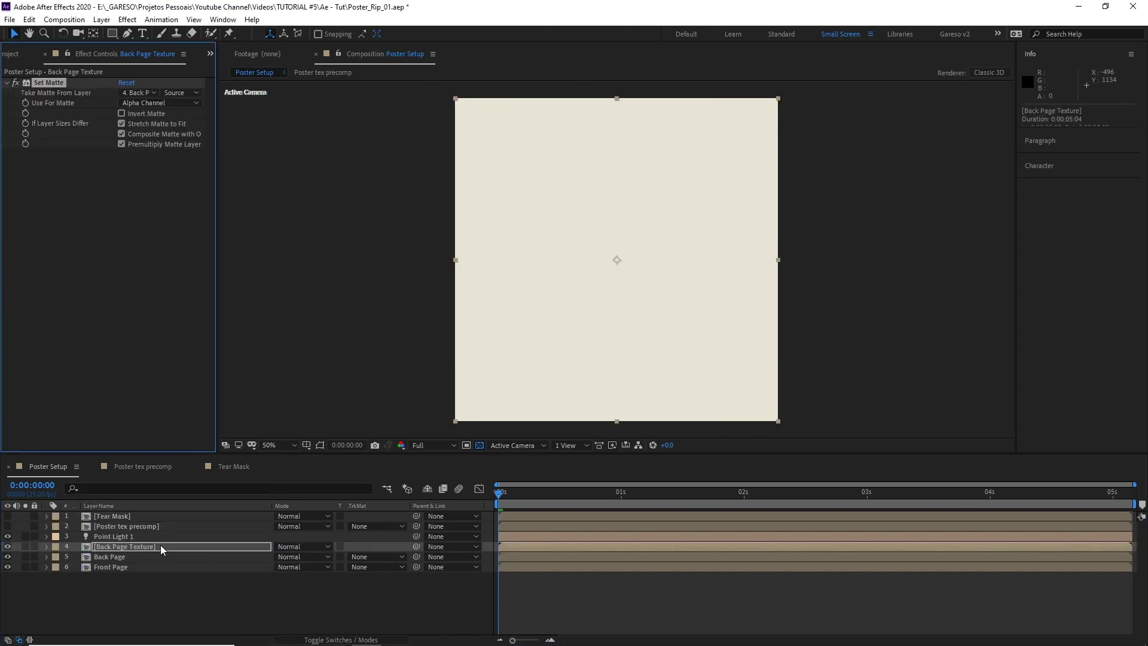
{"action": "left_click", "coordinate": [151, 93]}
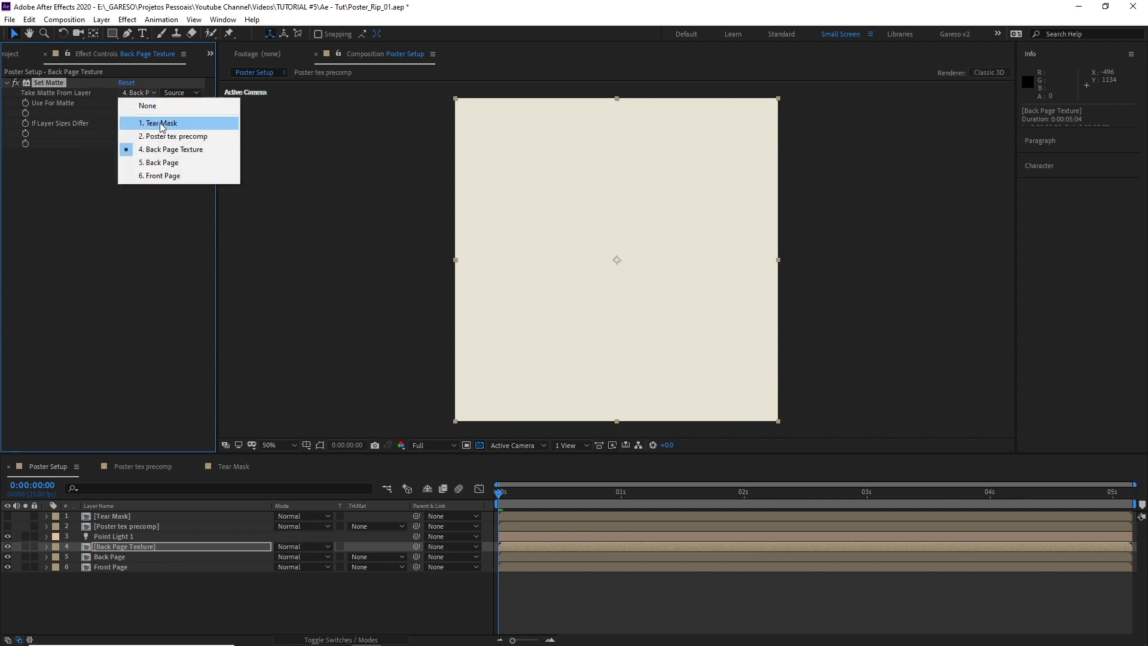
{"action": "left_click", "coordinate": [167, 124]}
{"action": "left_click", "coordinate": [181, 92]}
{"action": "left_click", "coordinate": [192, 132]}
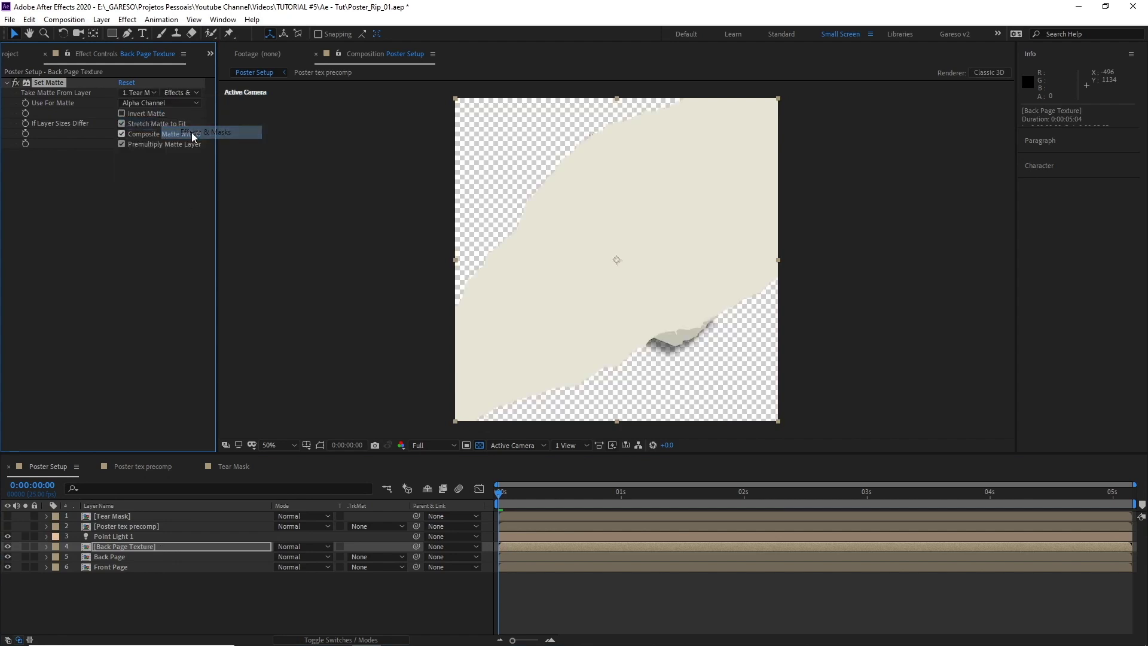
- Hide Back Page Texture and move the hidden helper layers below Front Page
{"action": "left_click", "coordinate": [7, 546]}
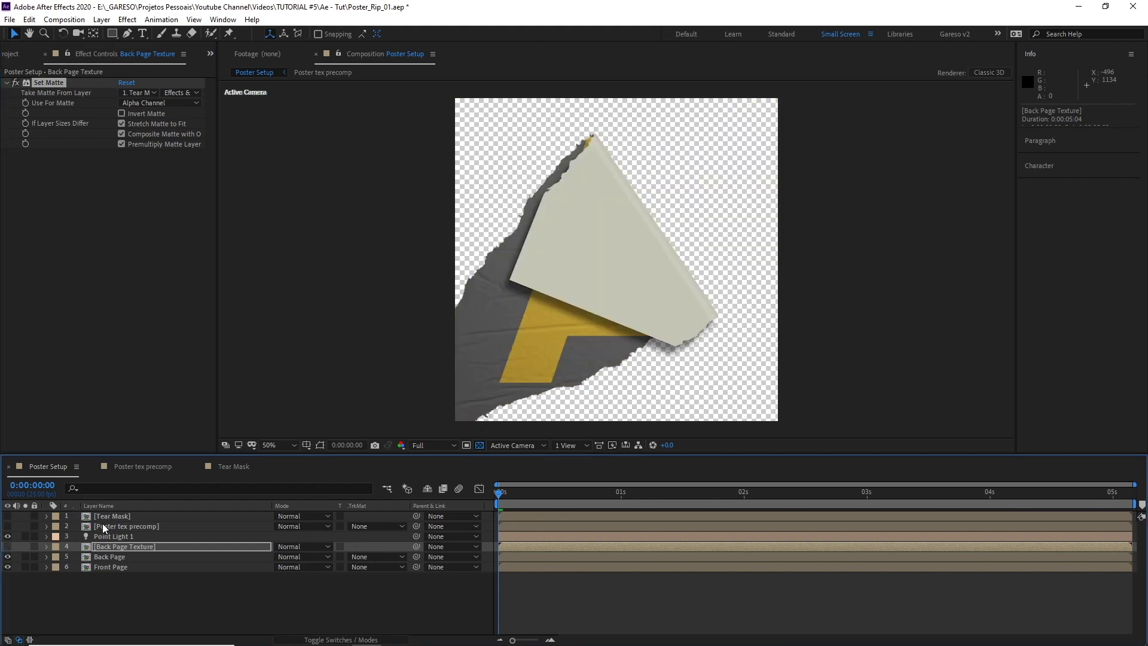
{"action": "left_click", "coordinate": [102, 526]}
{"action": "left_click", "coordinate": [105, 516], "text": "shift"}
{"action": "left_click_drag", "start_coordinate": [108, 525], "coordinate": [106, 573]}
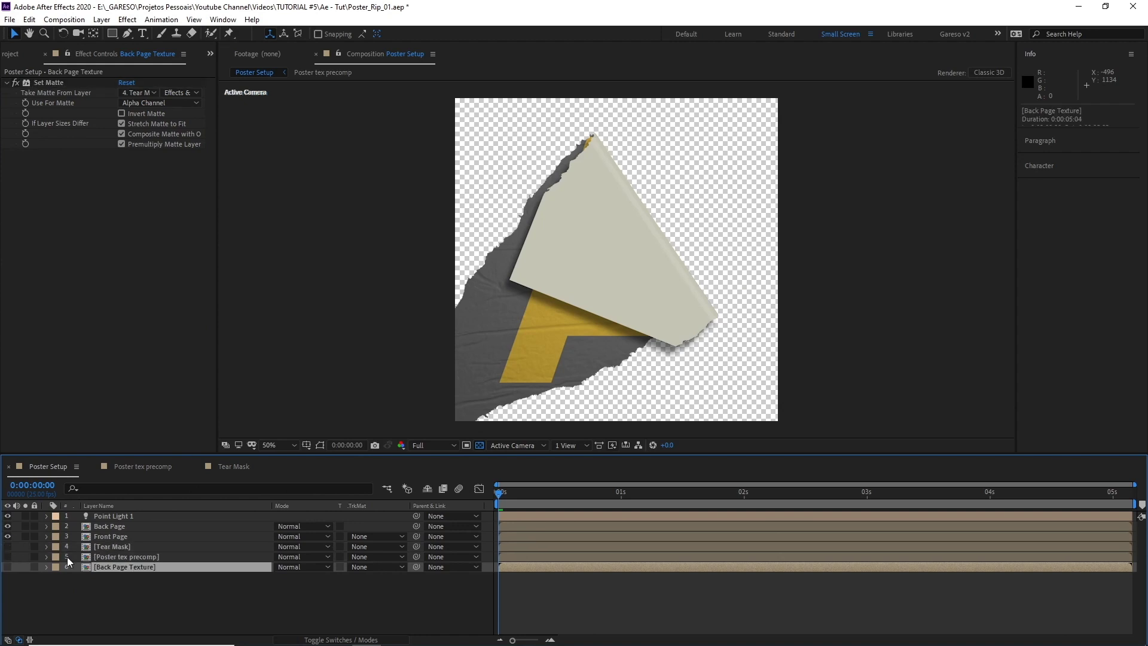
- Set Back Page's CC Page Turn back side to 6. Back Page Texture with Effects & Masks source
{"action": "left_click", "coordinate": [106, 526]}
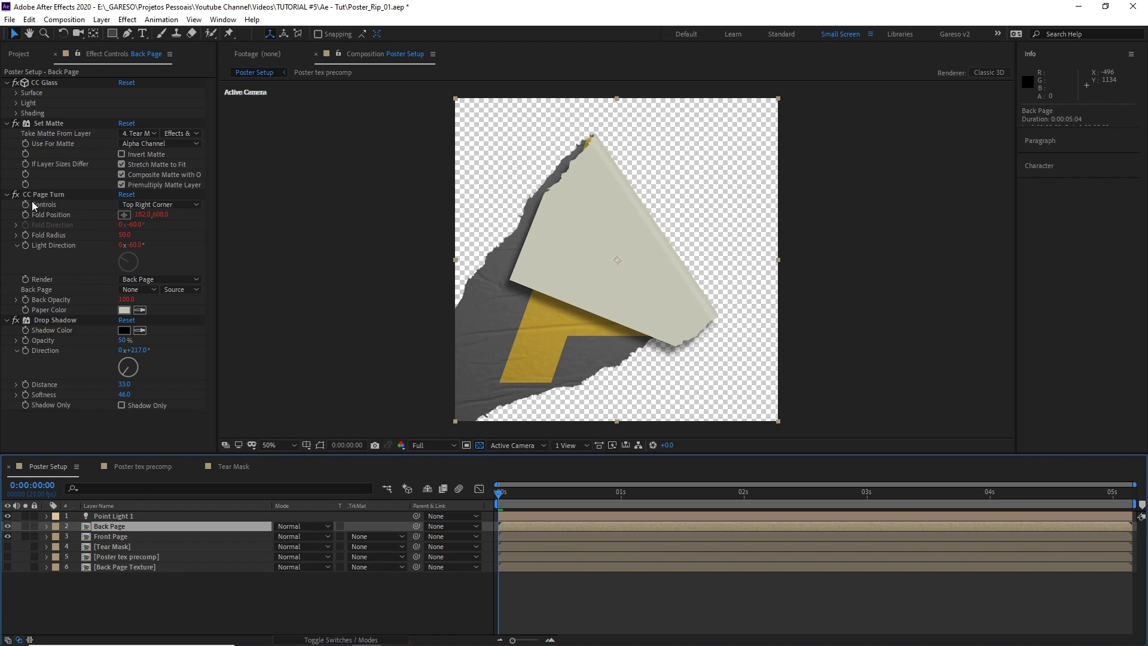
{"action": "left_click", "coordinate": [152, 289]}
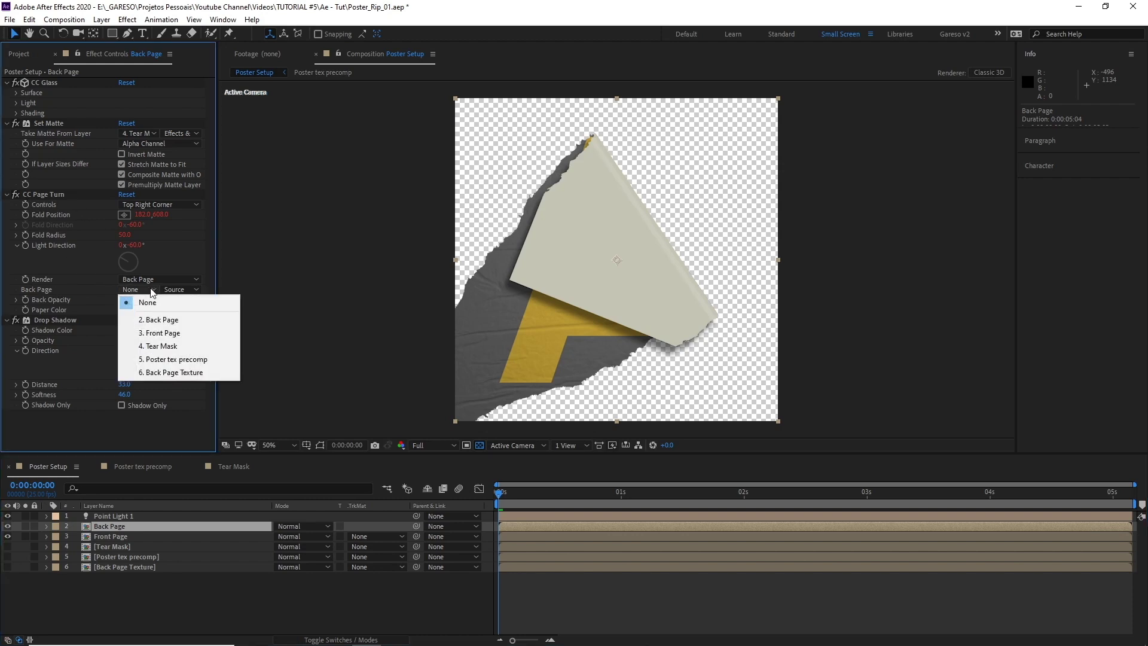
{"action": "left_click", "coordinate": [165, 373]}
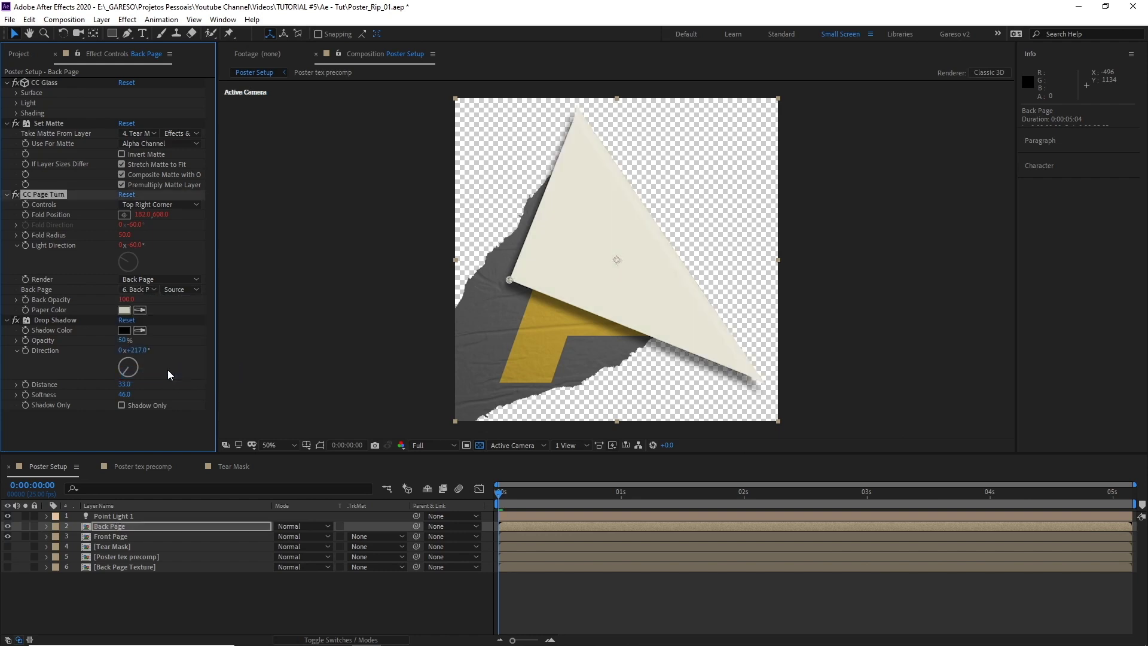
{"action": "left_click", "coordinate": [188, 291]}
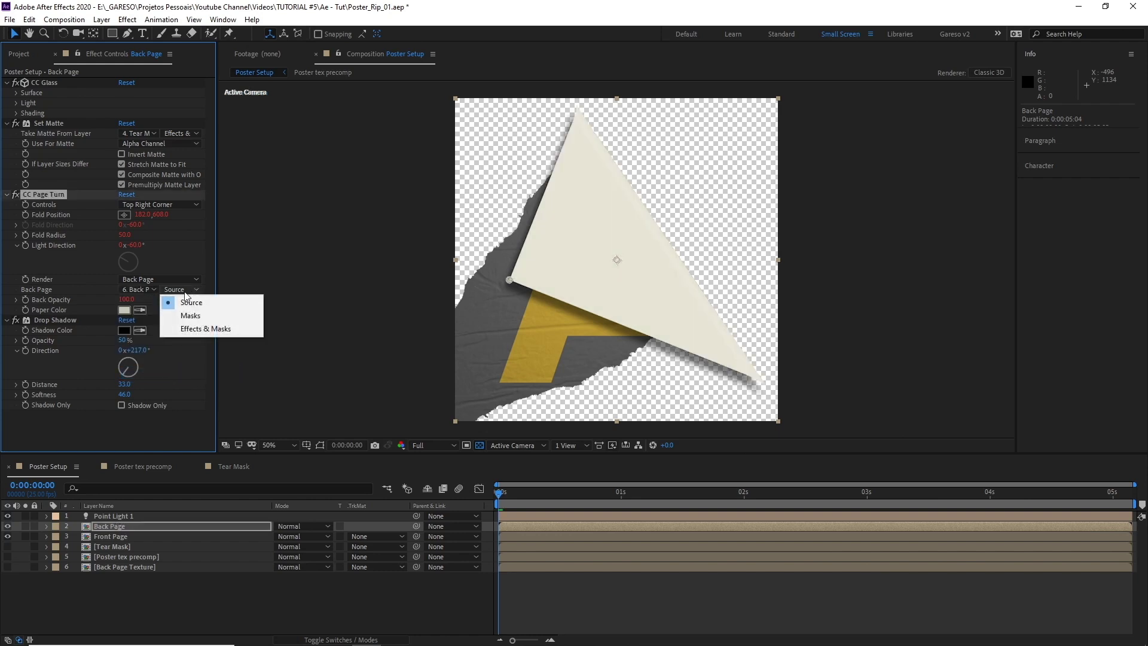
{"action": "left_click", "coordinate": [190, 328]}
- Move Front Page's CC Page Turn fold point so more of the A shows
{"action": "left_click", "coordinate": [118, 535]}
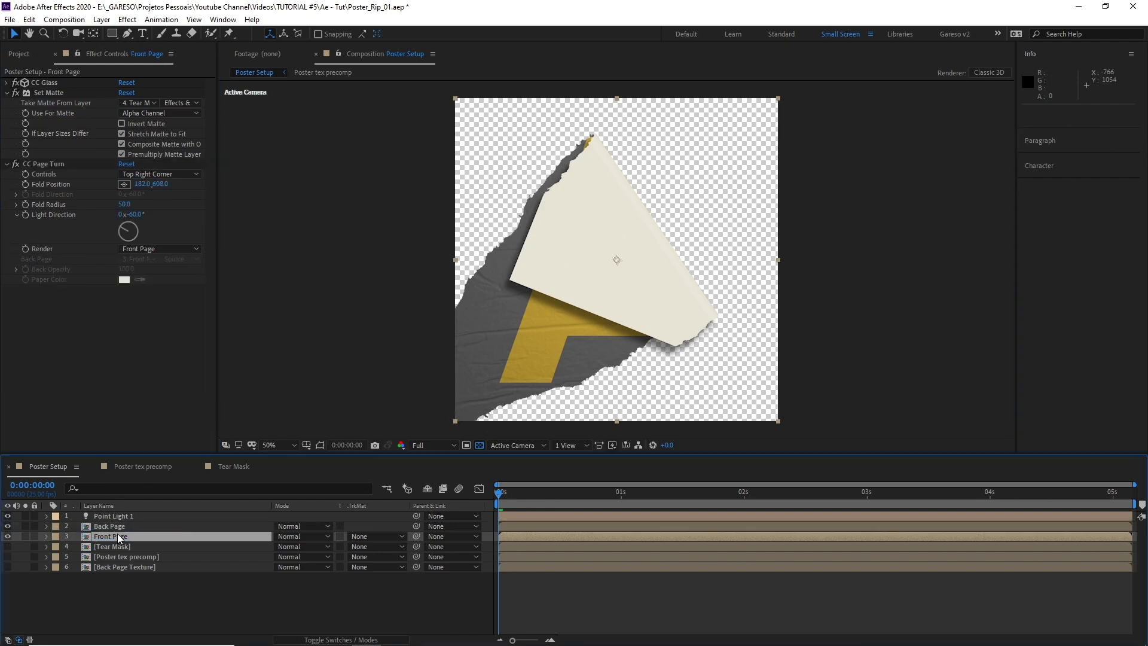
{"action": "left_click", "coordinate": [53, 164]}
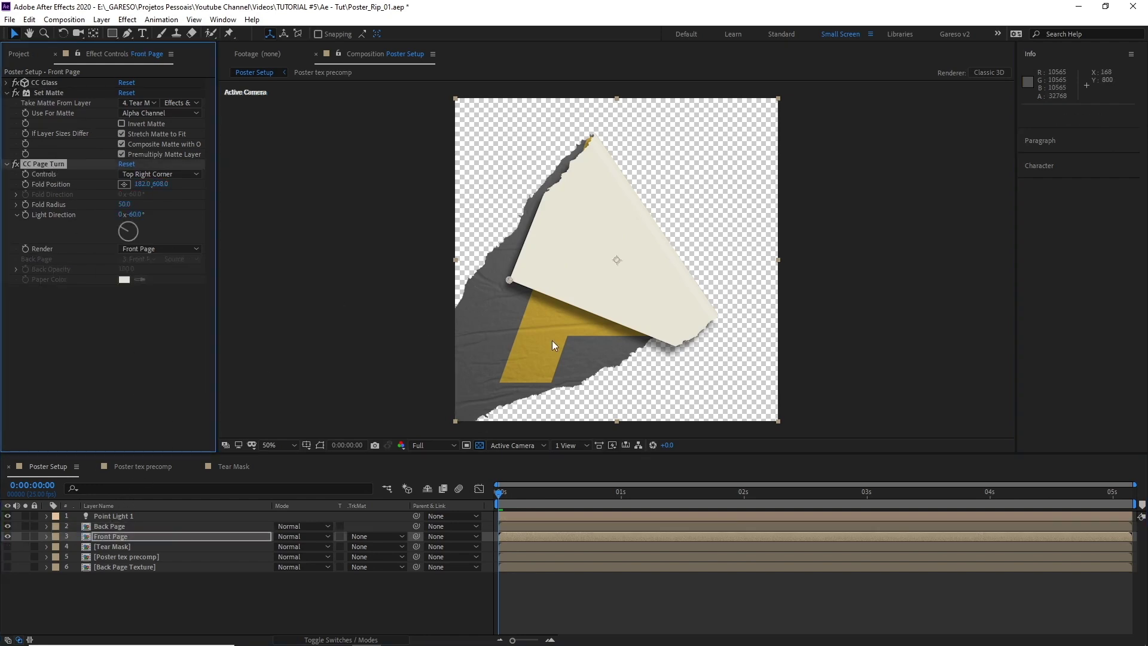
{"action": "left_click_drag", "start_coordinate": [509, 280], "coordinate": [574, 293]}
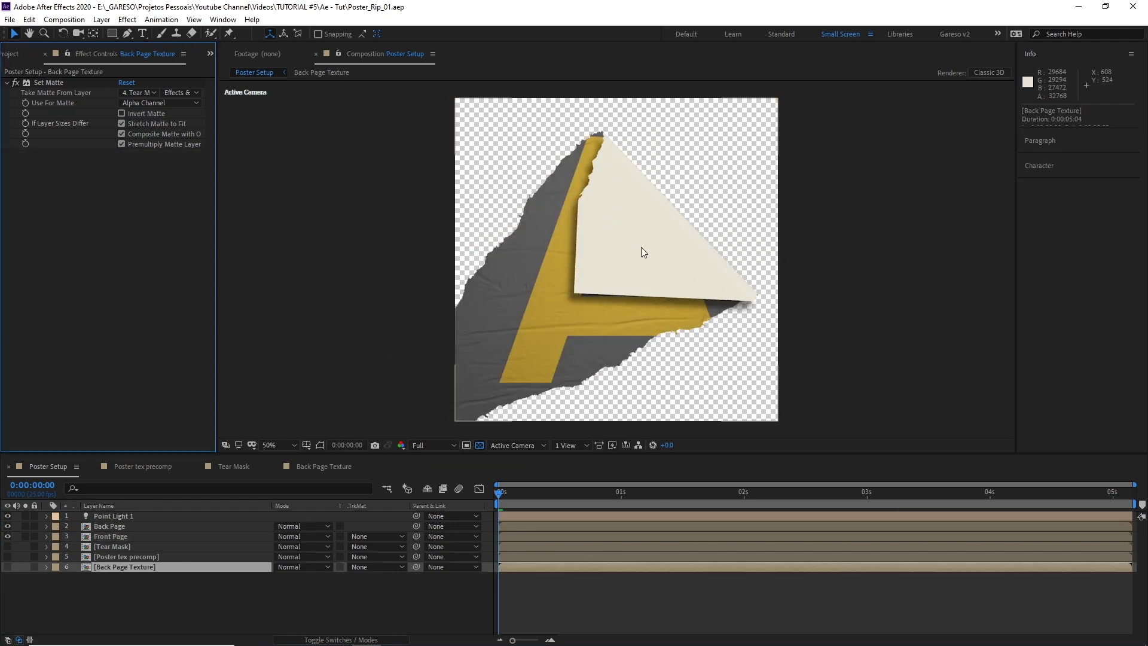
- Copy Front Page's CC Glass with relative property links onto Back Page Texture, above its Set Matte
{"action": "left_click", "coordinate": [106, 534]}
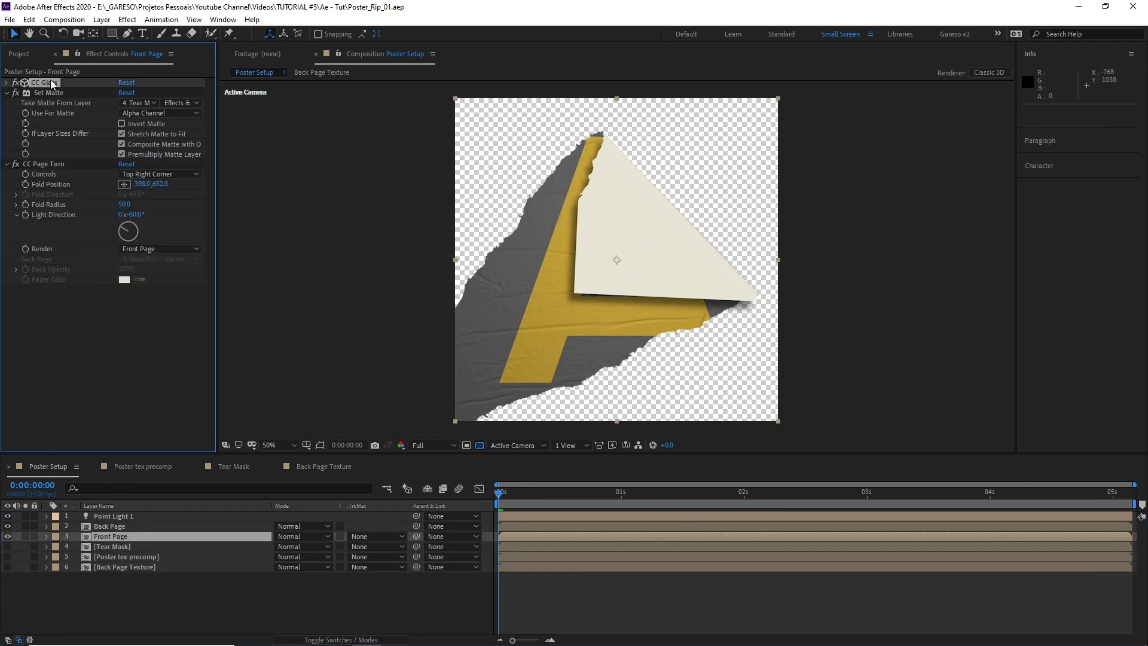
{"action": "left_click", "coordinate": [29, 19]}
{"action": "mouse_move", "coordinate": [64, 19]}
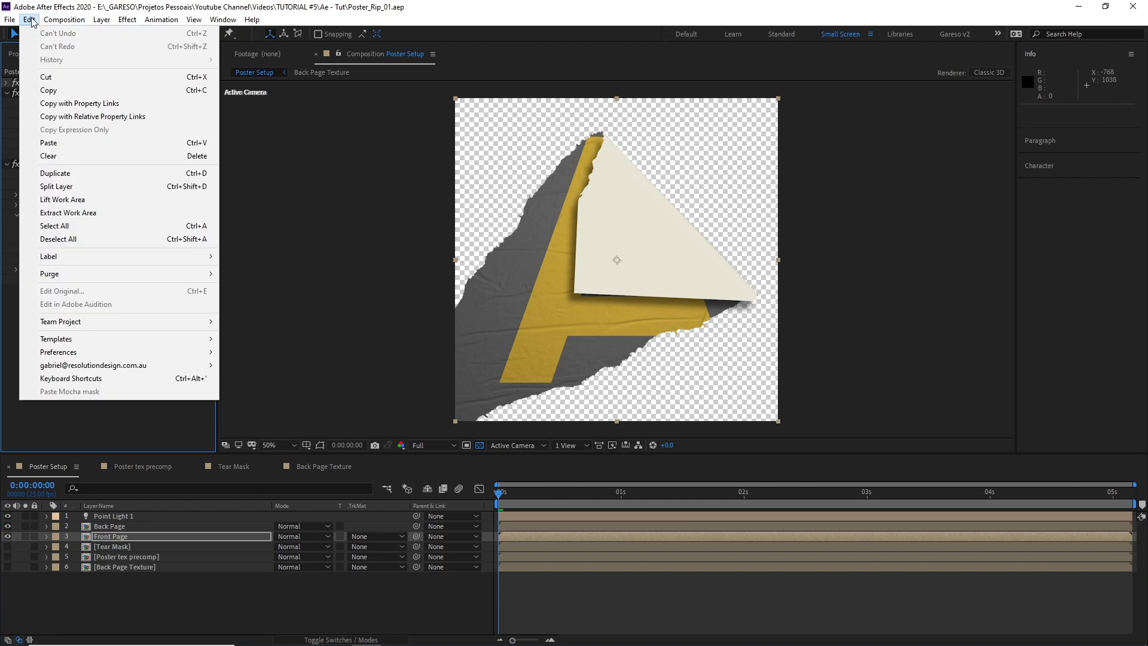
{"action": "left_click", "coordinate": [61, 118]}
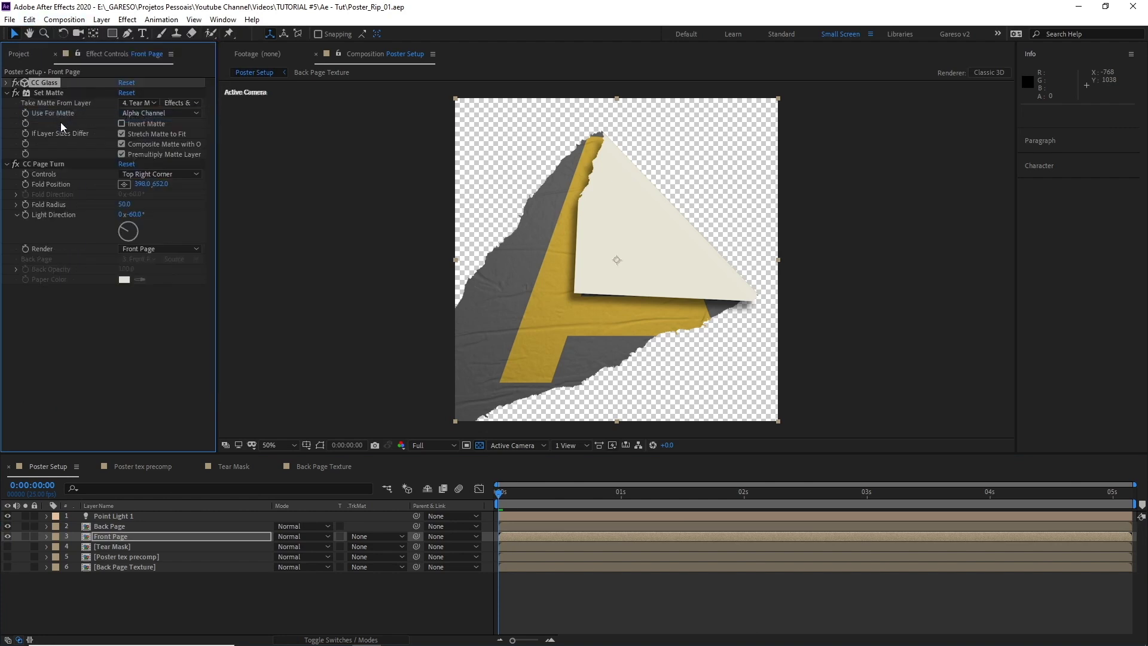
{"action": "left_click", "coordinate": [100, 566]}
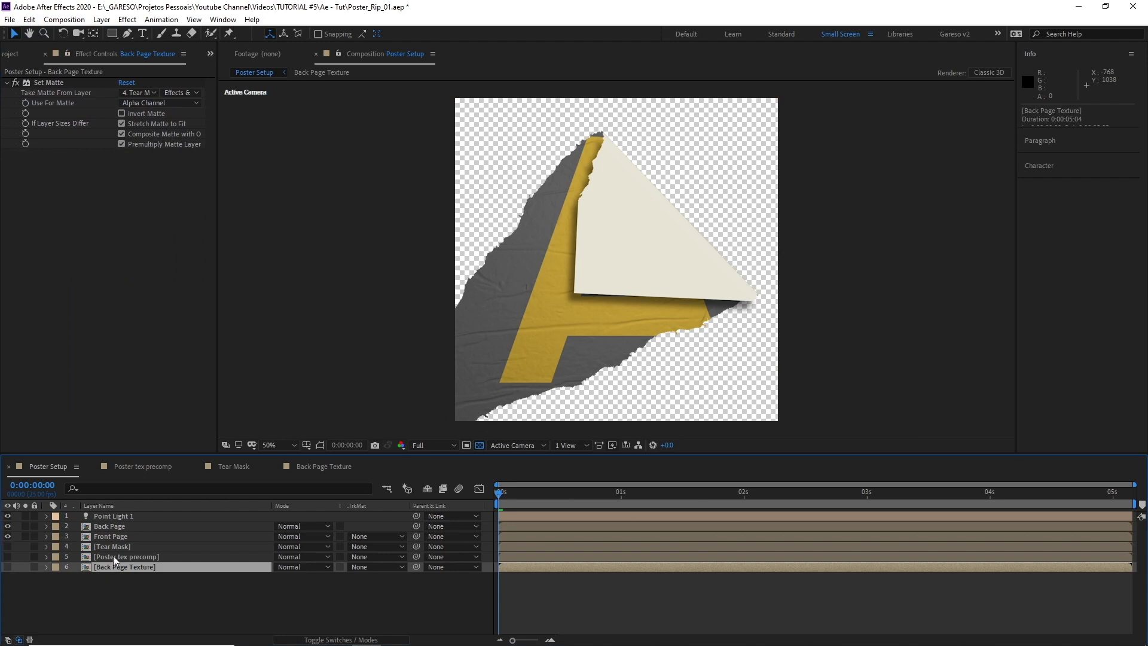
{"action": "key", "text": "ctrl+v"}
{"action": "left_click", "coordinate": [40, 153]}
{"action": "left_click_drag", "start_coordinate": [38, 153], "coordinate": [37, 80]}
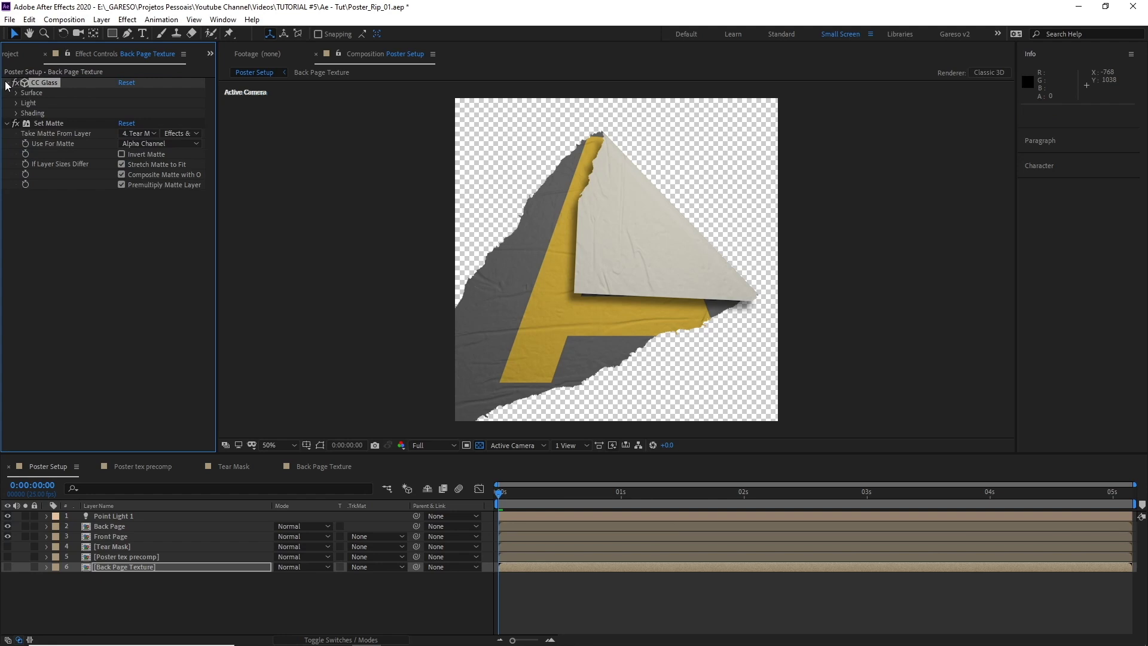
- Duplicate Front Page, place the copy below it and rename it 'Borders'
{"action": "left_click", "coordinate": [116, 536]}
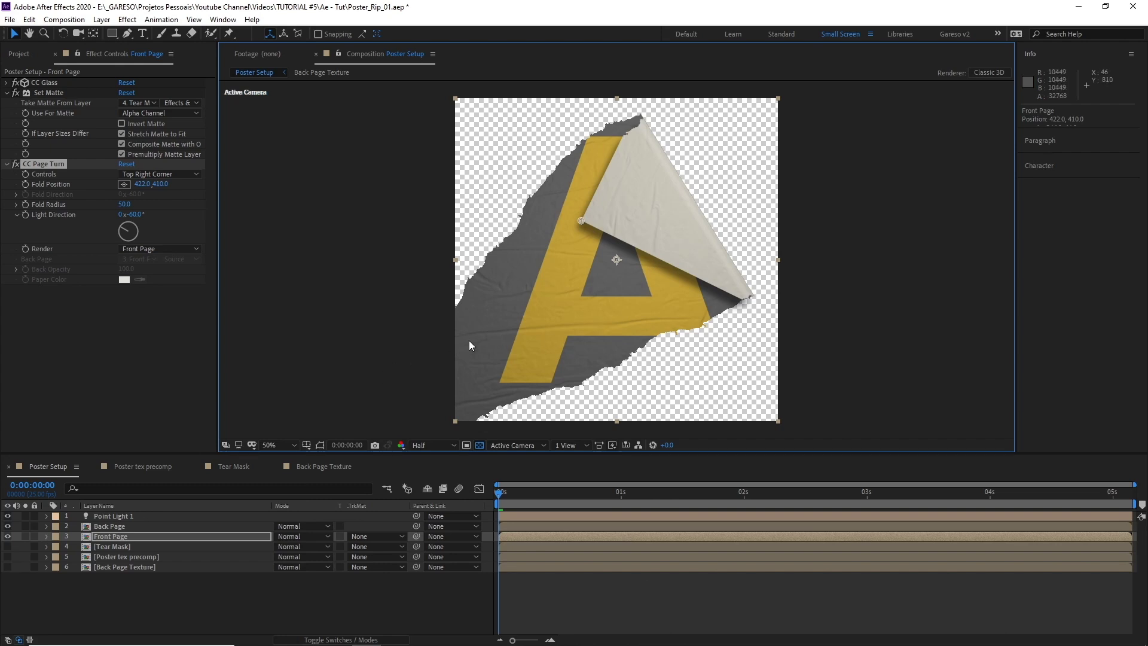
{"action": "key", "text": "ctrl+z"}
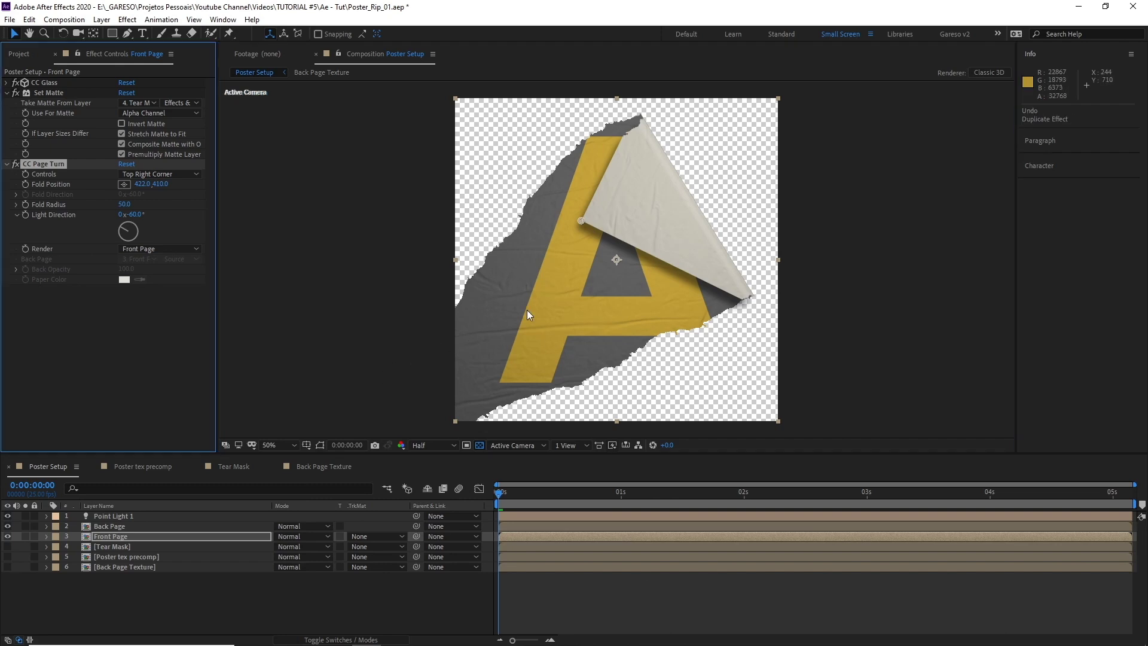
{"action": "left_click", "coordinate": [107, 537]}
{"action": "key", "text": "ctrl+d"}
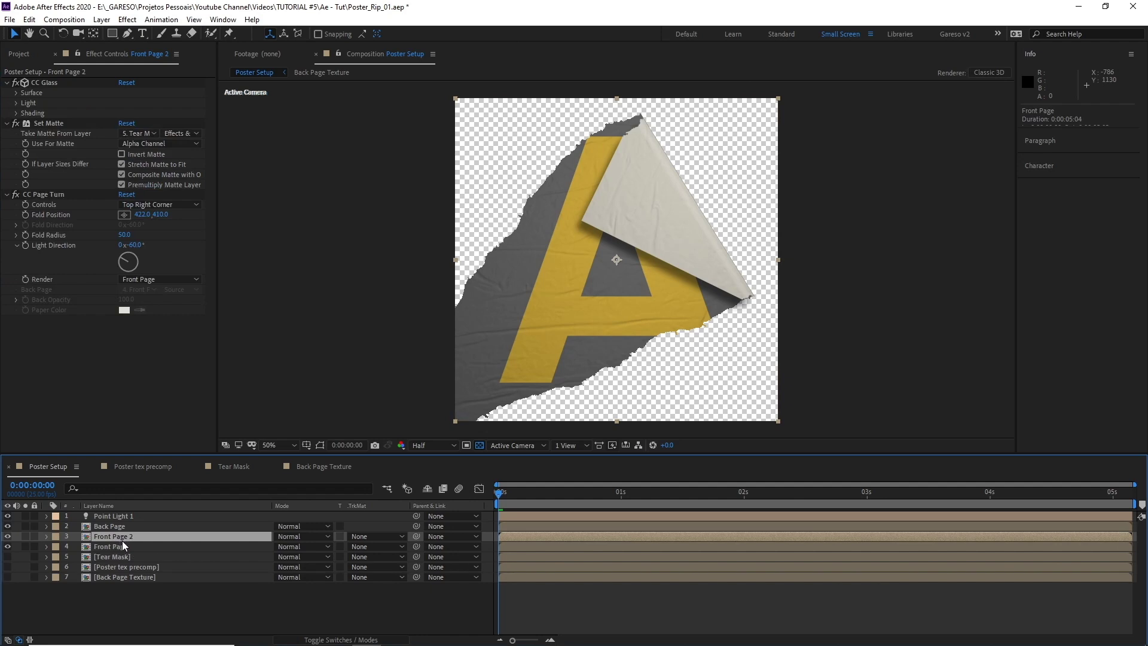
{"action": "left_click_drag", "start_coordinate": [120, 536], "coordinate": [119, 551]}
{"action": "key", "text": "Return"}
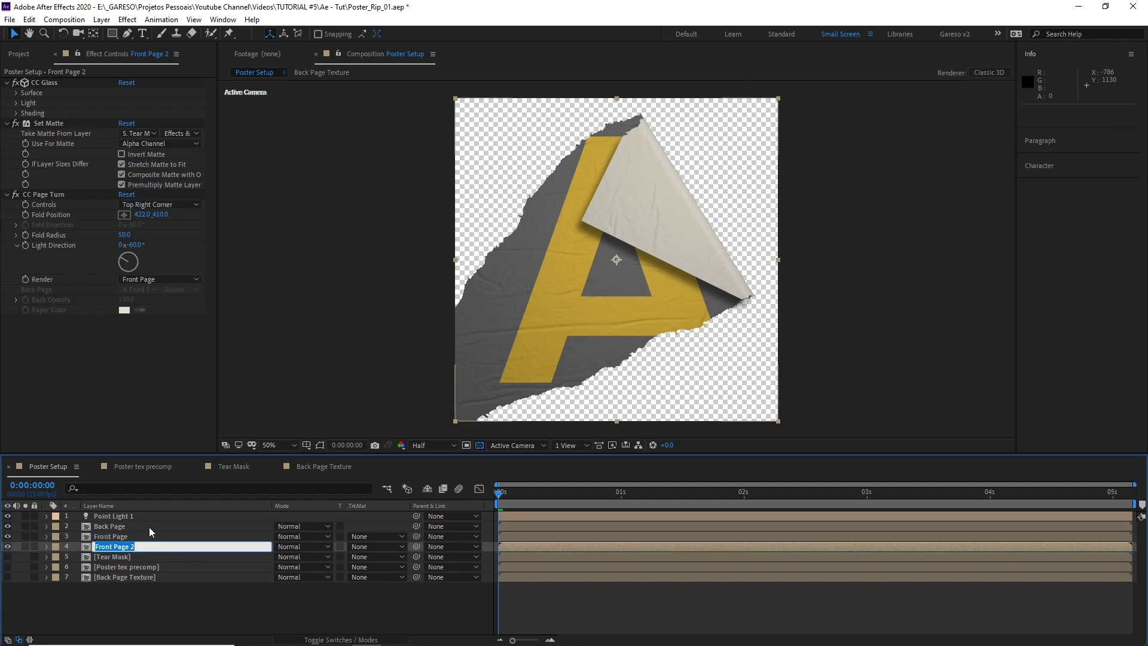
{"action": "type", "text": "Borders"}
{"action": "key", "text": "Return"}
- Delete CC Page Turn from Borders and invert its Set Matte
{"action": "left_click", "coordinate": [44, 193]}
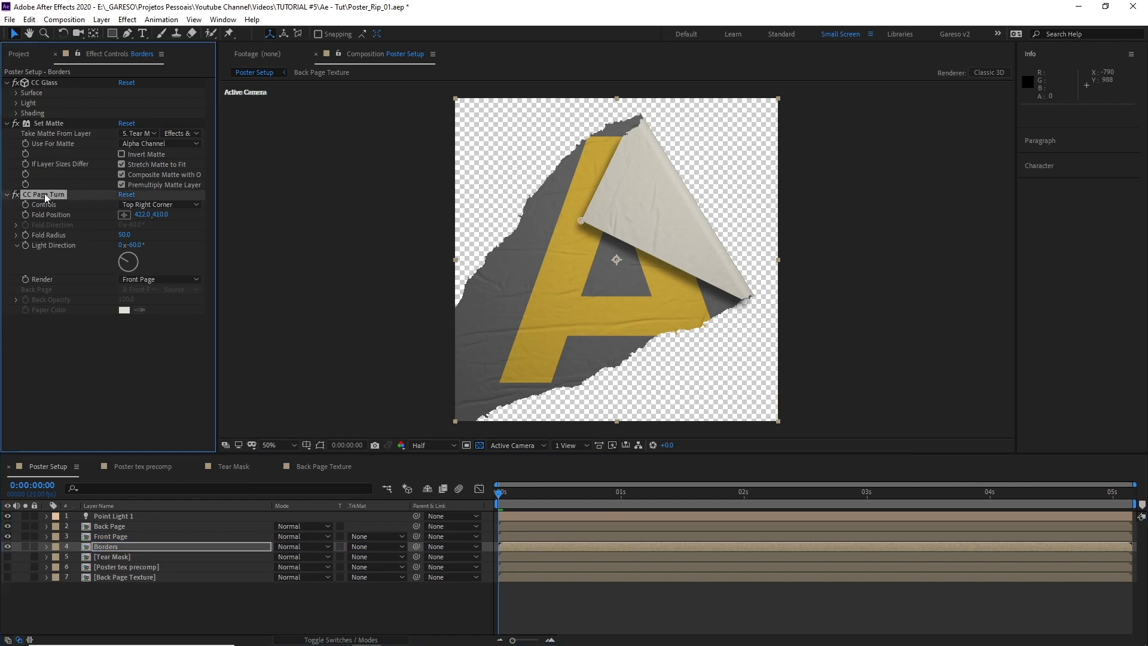
{"action": "key", "text": "Delete"}
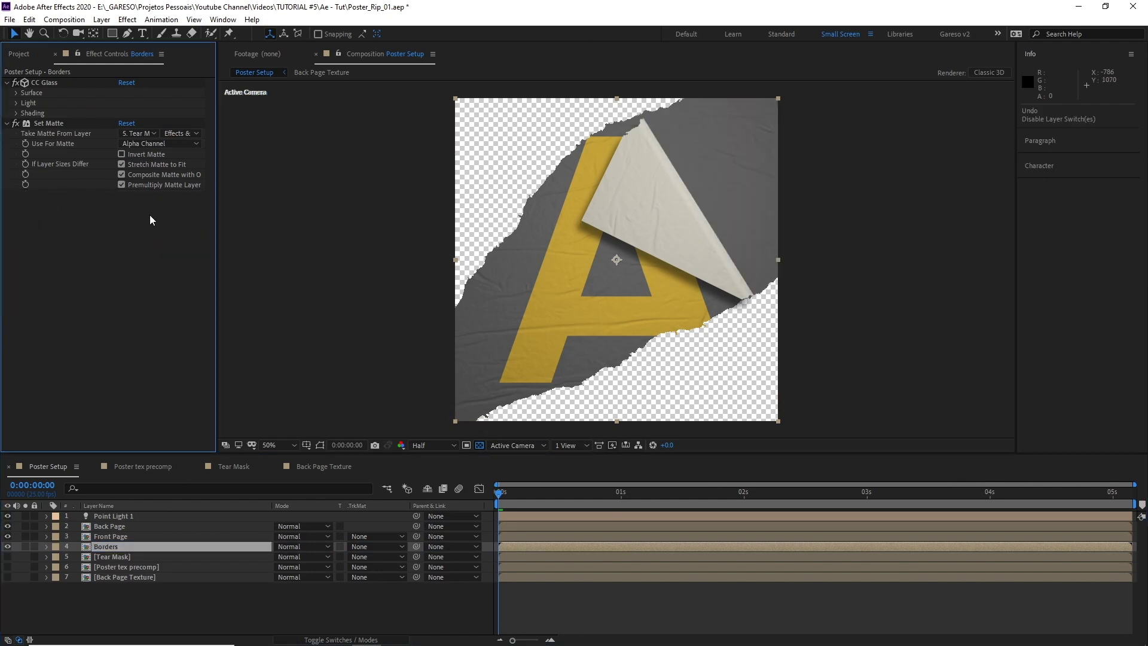
{"action": "left_click", "coordinate": [119, 153]}
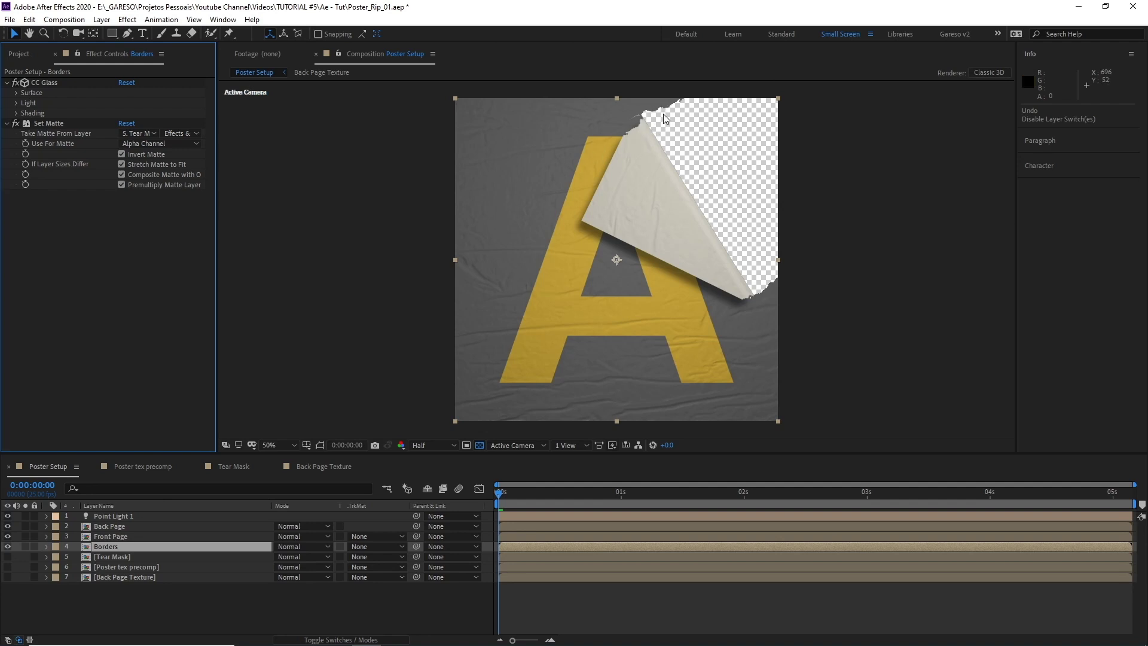
- Set Borders' Use For Matte to Saturation, then solo Tear Mask and Borders to check the result
{"action": "left_click", "coordinate": [157, 144]}
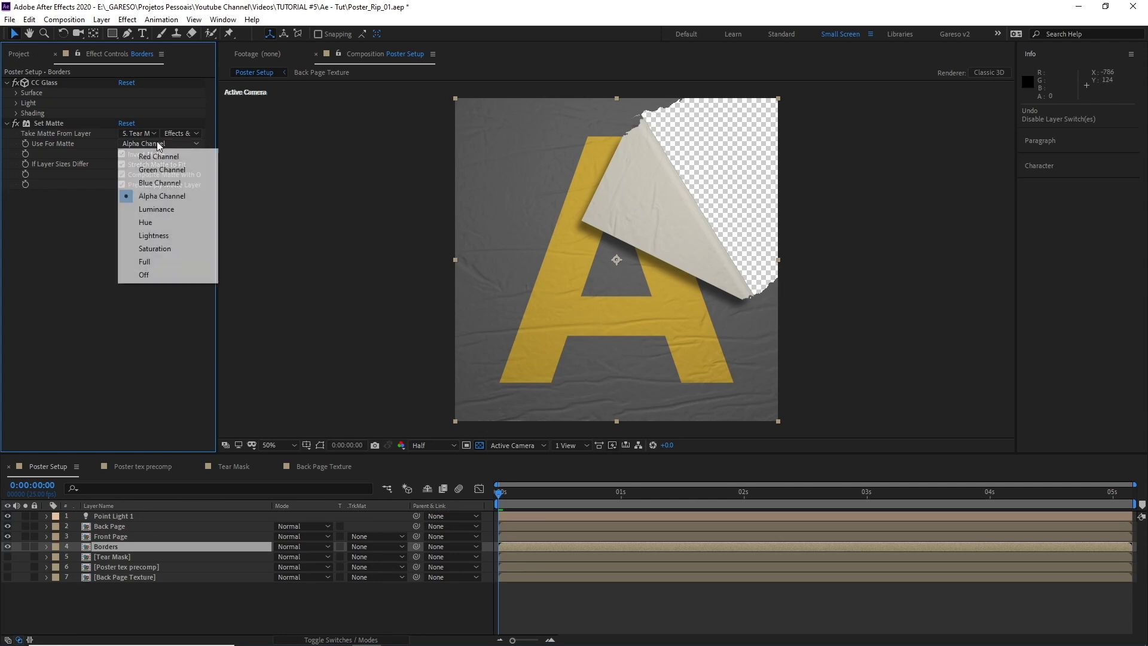
{"action": "left_click", "coordinate": [151, 249]}
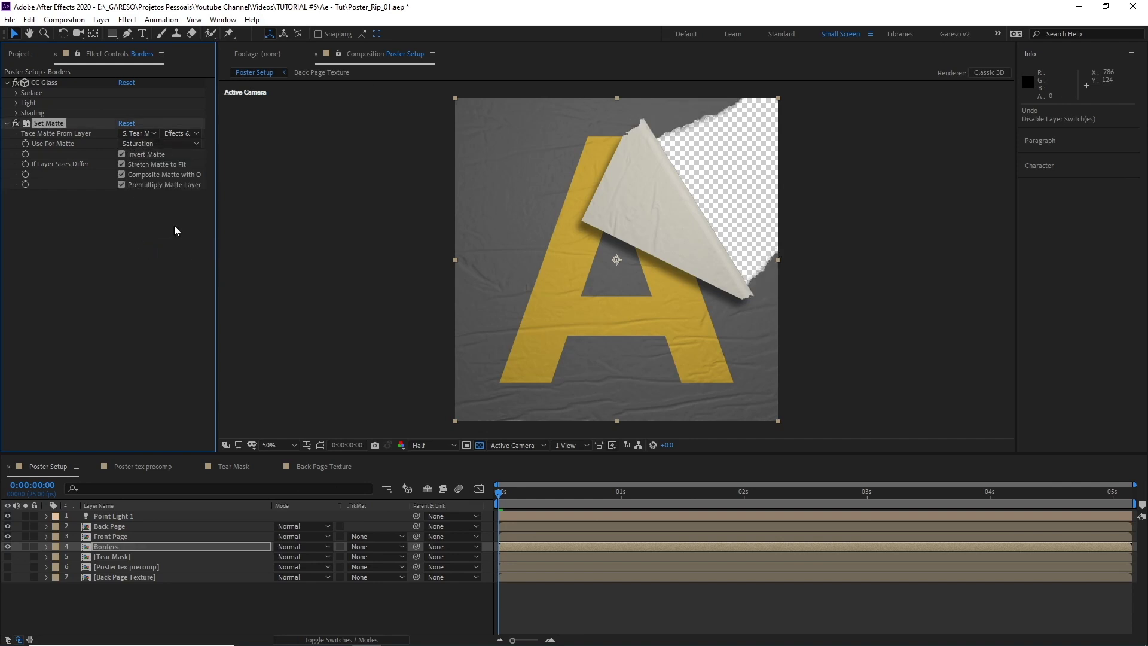
{"action": "left_click", "coordinate": [7, 557]}
{"action": "left_click", "coordinate": [25, 557]}
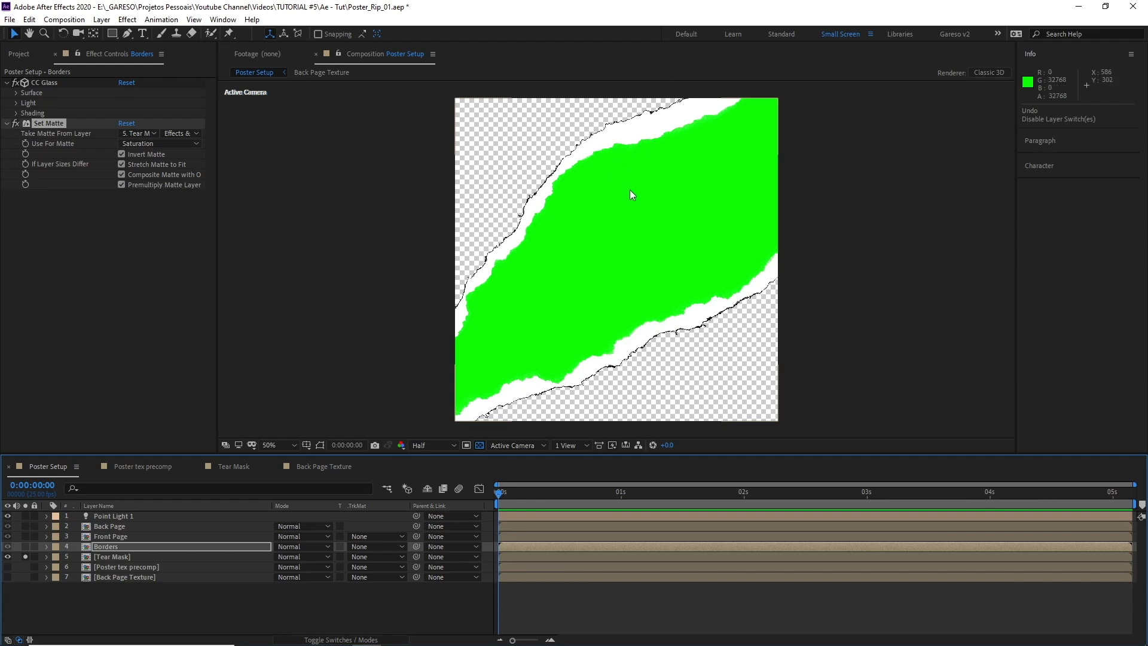
{"action": "left_click", "coordinate": [25, 556]}
{"action": "left_click", "coordinate": [7, 557]}
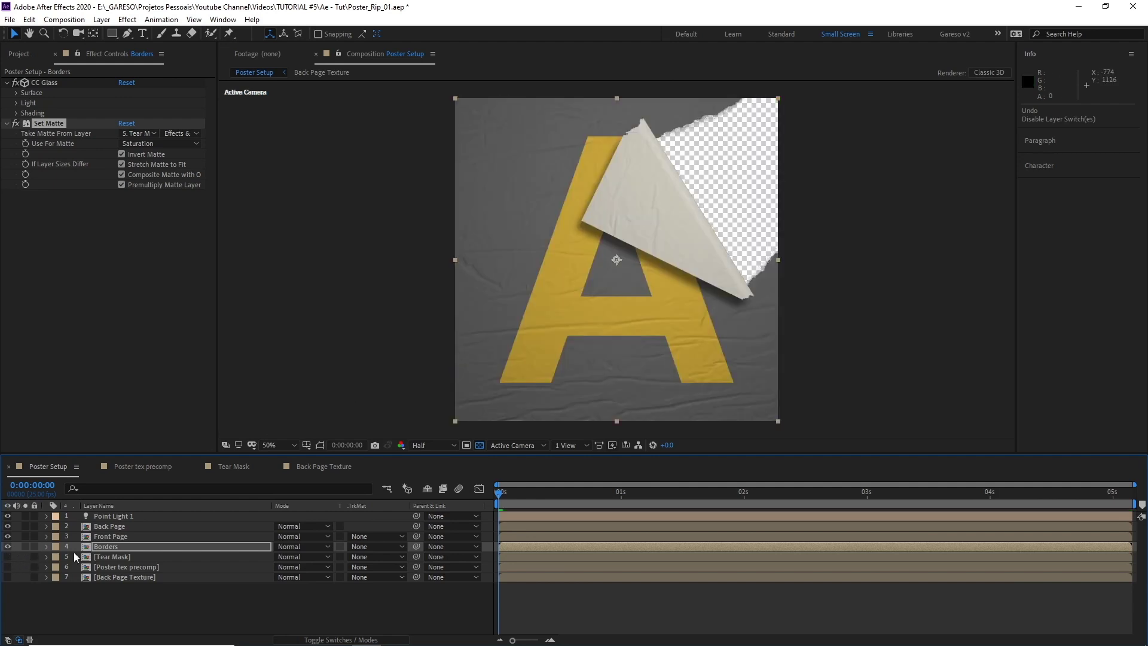
{"action": "left_click", "coordinate": [24, 546]}
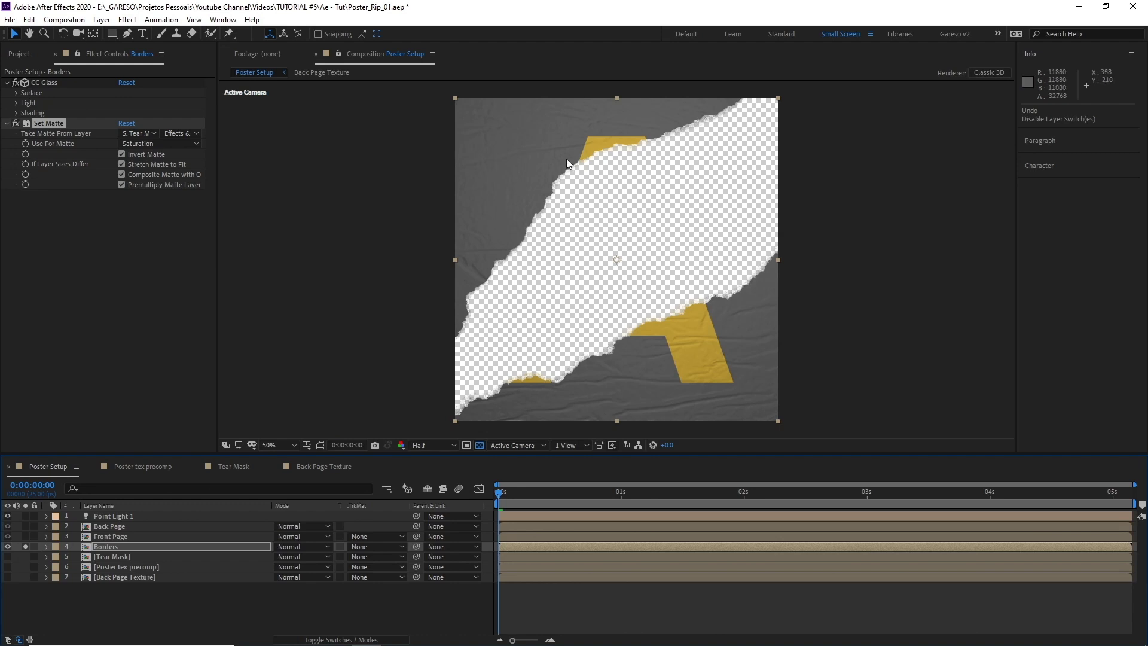
{"action": "left_click", "coordinate": [25, 546]}
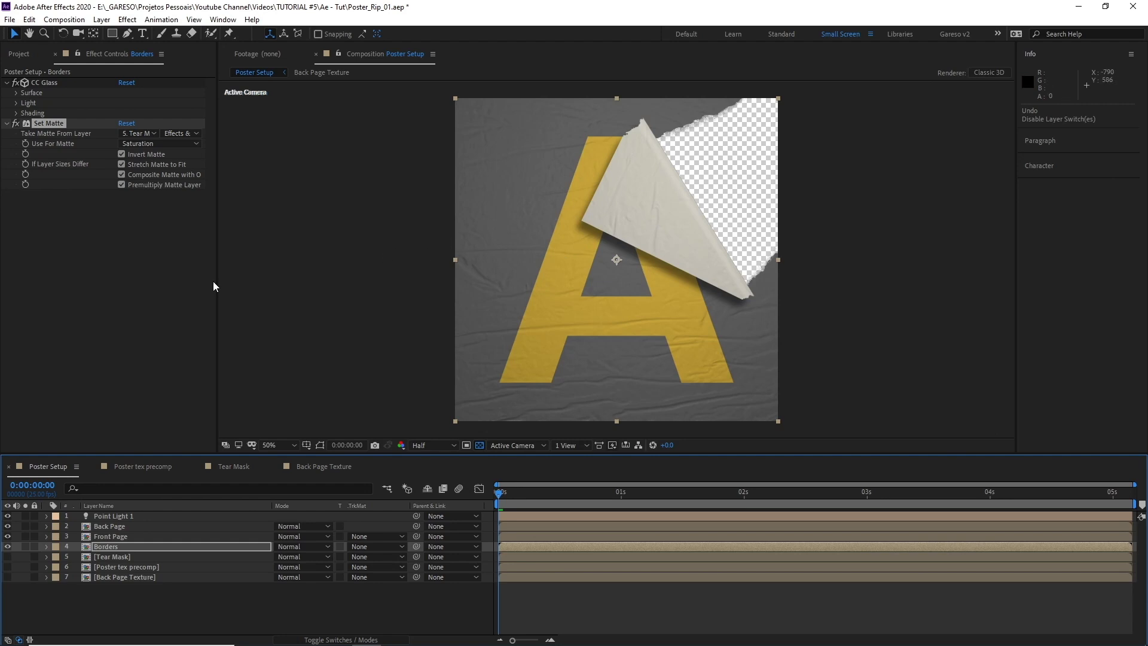
- Add Compound Arithmetic to Borders with '5. Tear Mask' as Second Source Layer and the Screen operator
{"action": "key", "text": "ctrl+space"}
{"action": "type", "text": "compoun"}
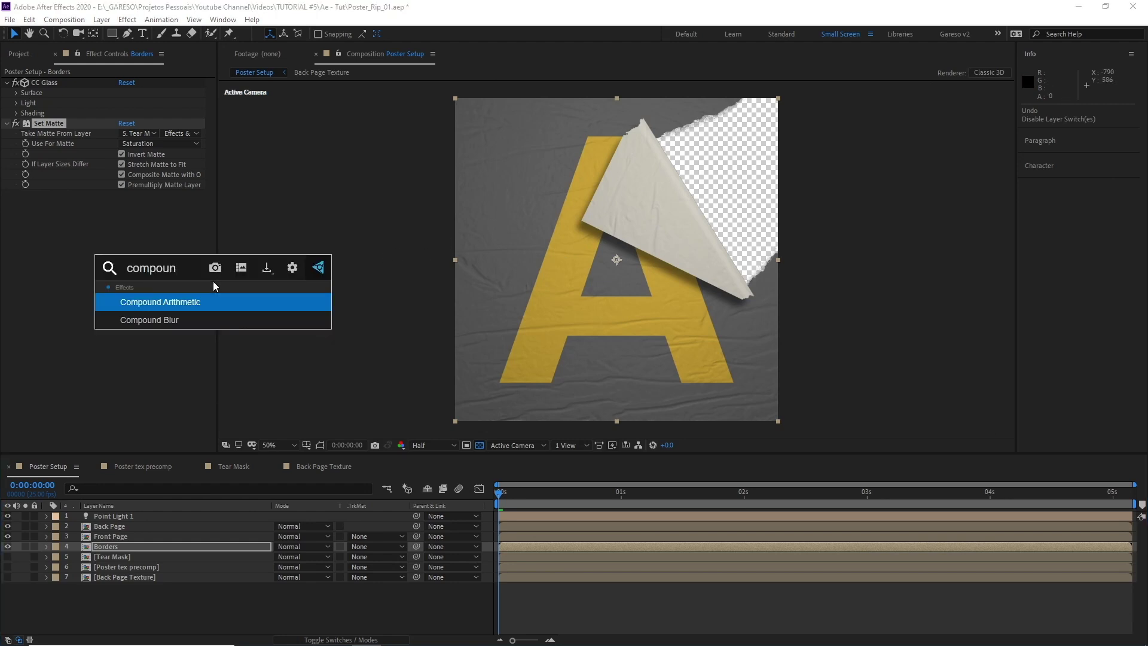
{"action": "key", "text": "Return"}
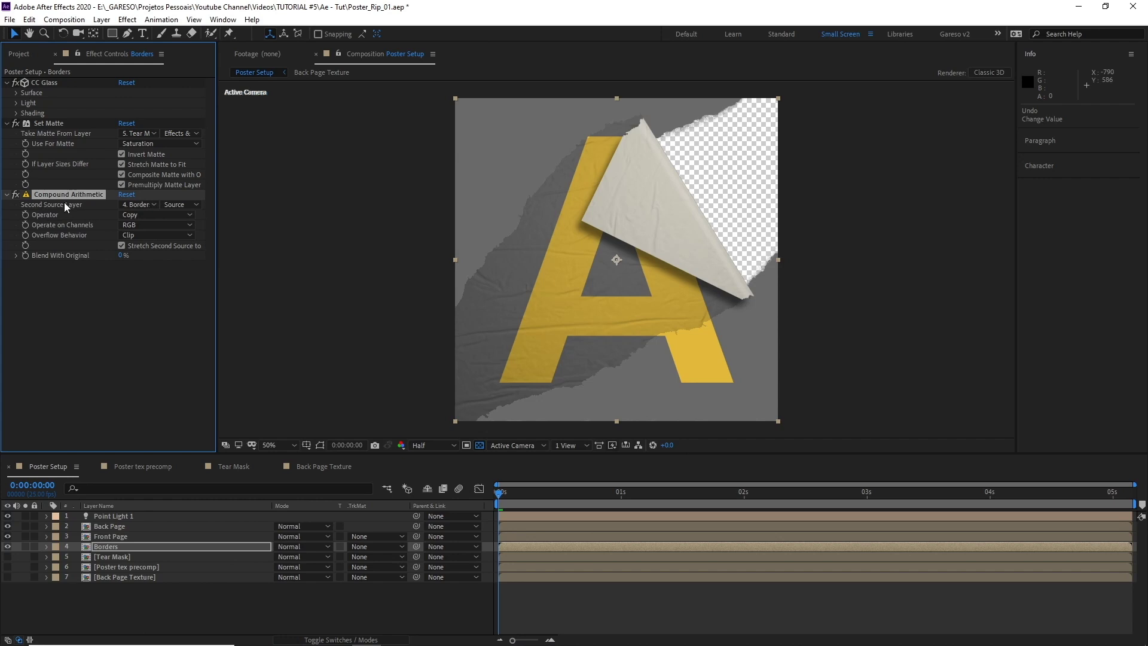
{"action": "left_click", "coordinate": [151, 204]}
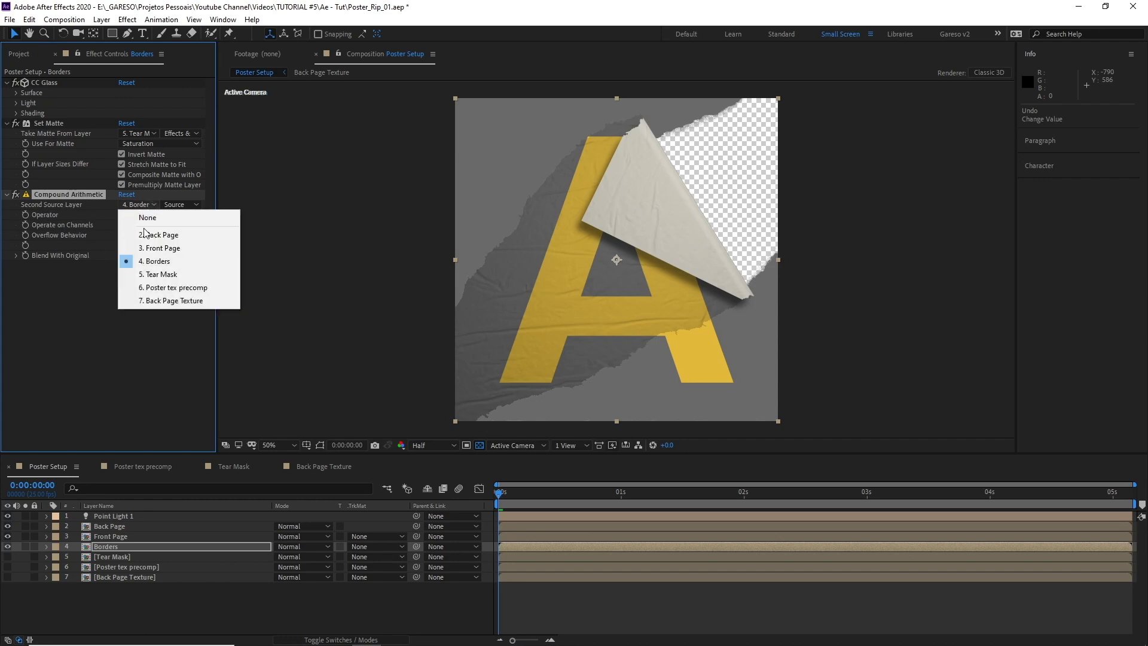
{"action": "left_click", "coordinate": [148, 275]}
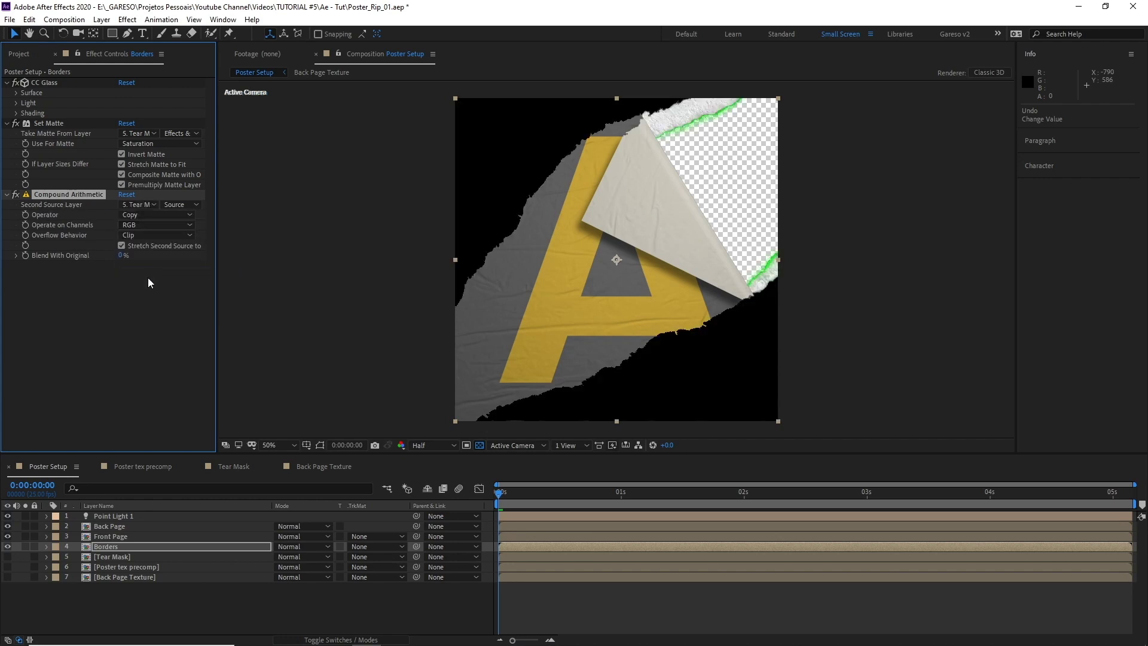
{"action": "left_click", "coordinate": [175, 207]}
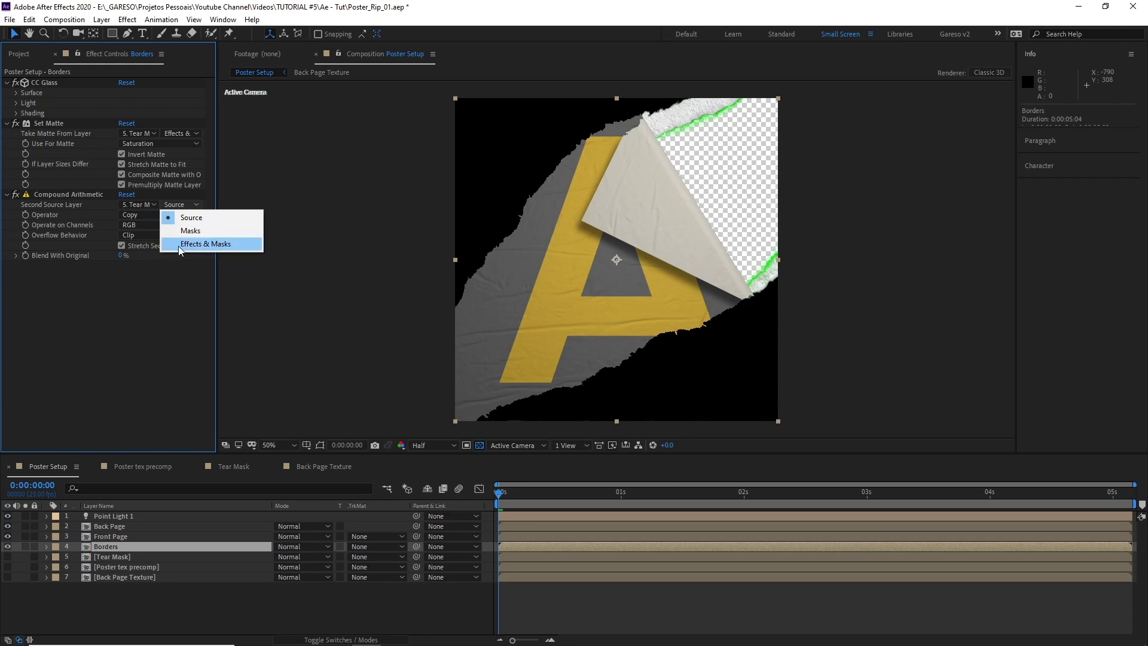
{"action": "left_click", "coordinate": [102, 555]}
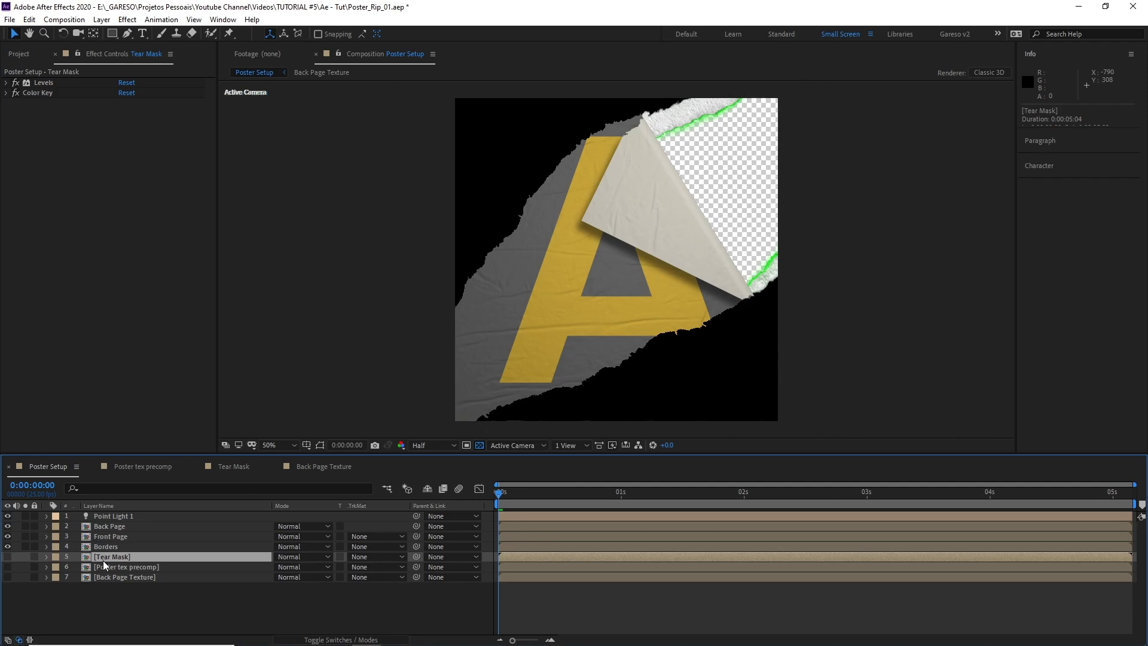
{"action": "left_click", "coordinate": [105, 547]}
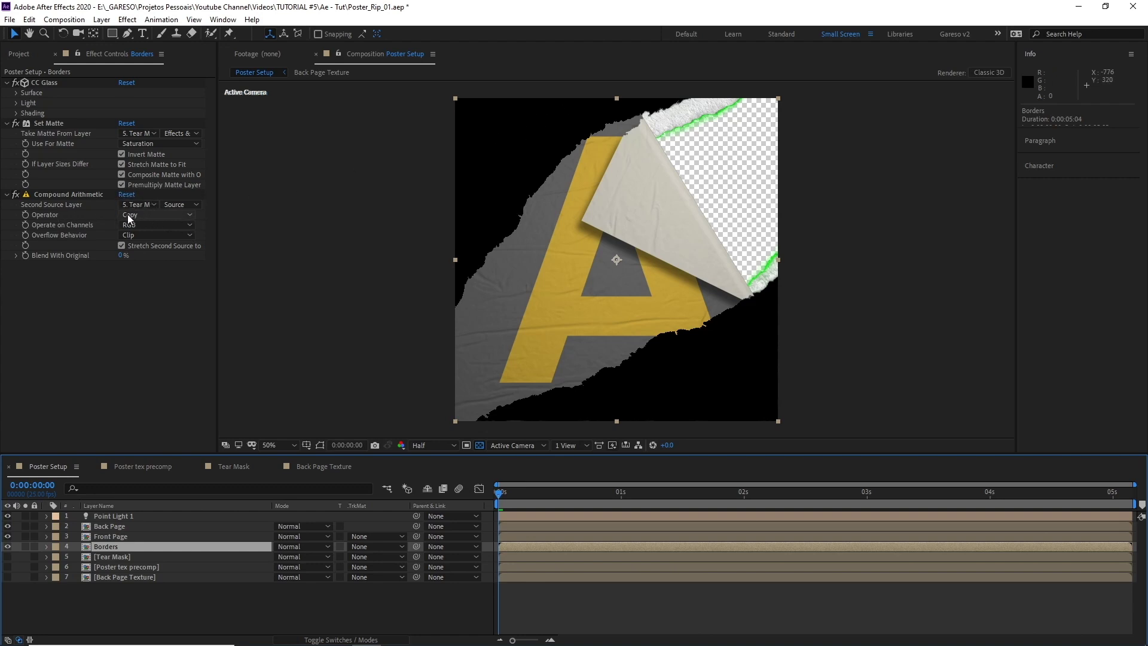
{"action": "left_click", "coordinate": [143, 215]}
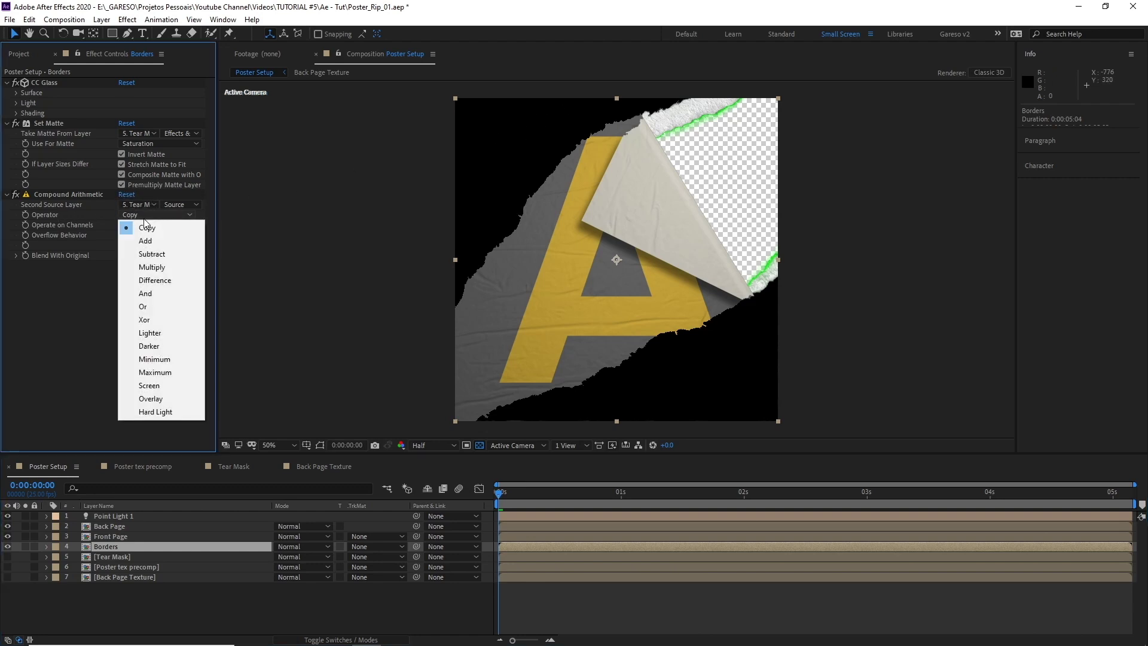
{"action": "left_click", "coordinate": [167, 386]}
- View at 100% on a black background and add Refine Soft Matte to Borders to remove the green fringe
{"action": "key", "text": "slash"}
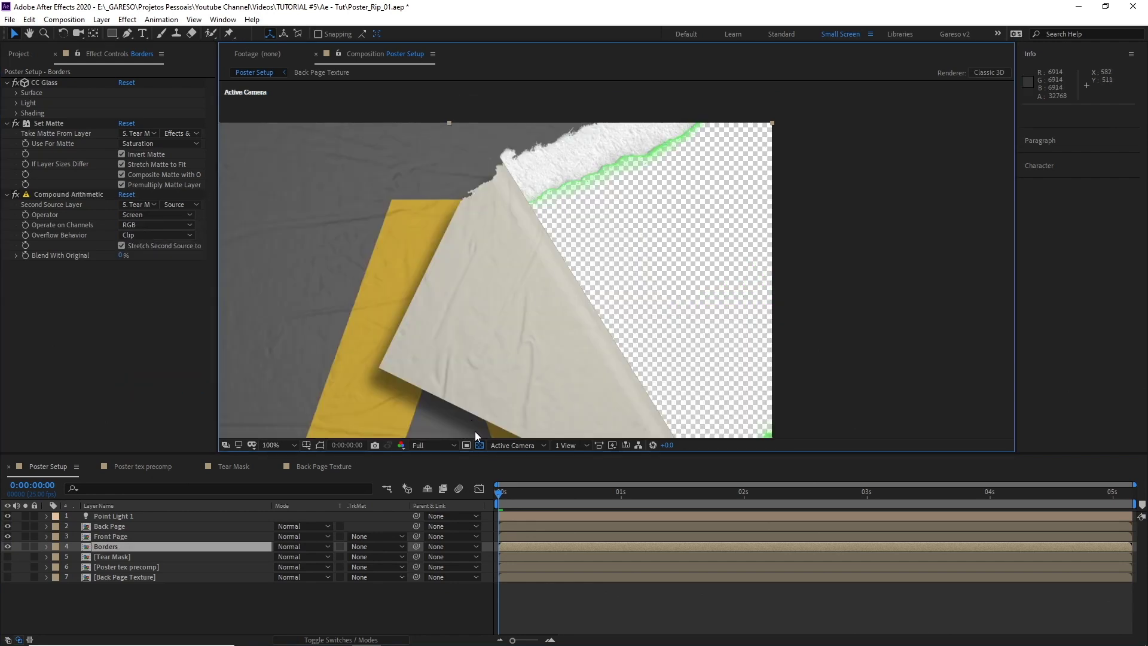
{"action": "left_click", "coordinate": [479, 445]}
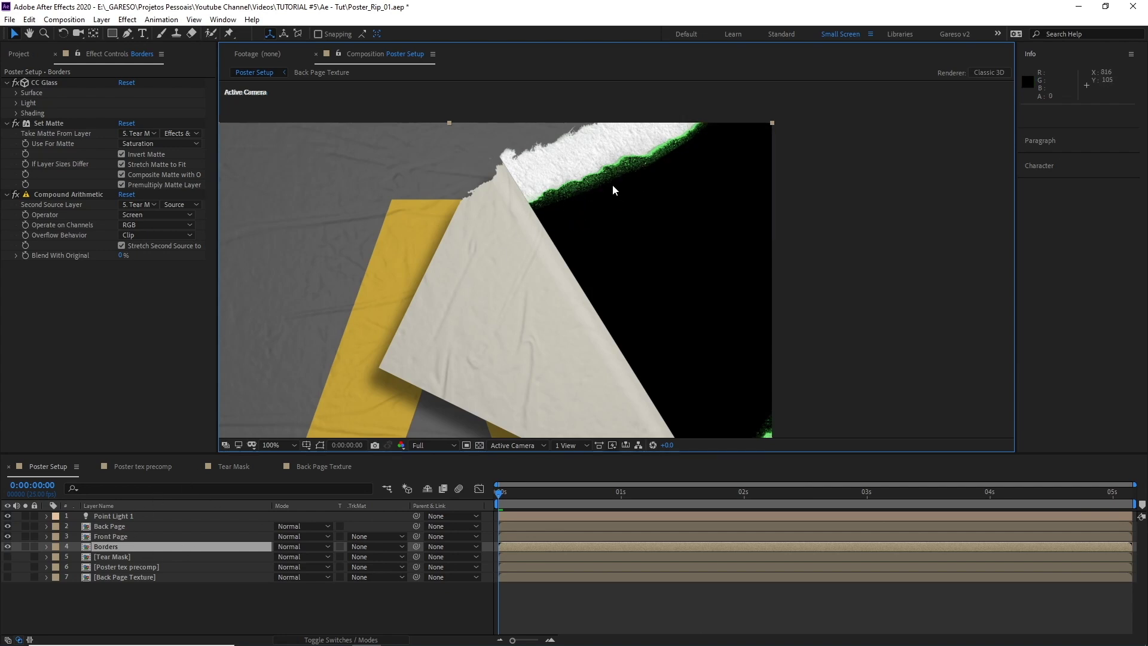
{"action": "key", "text": "ctrl+space"}
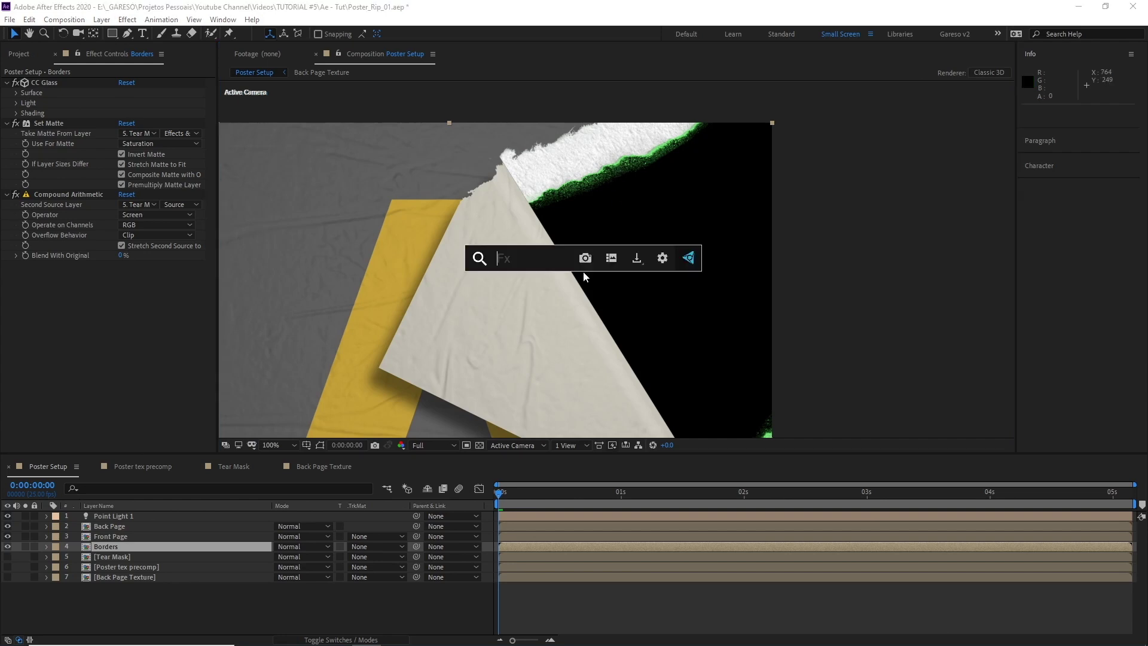
{"action": "type", "text": "refine"}
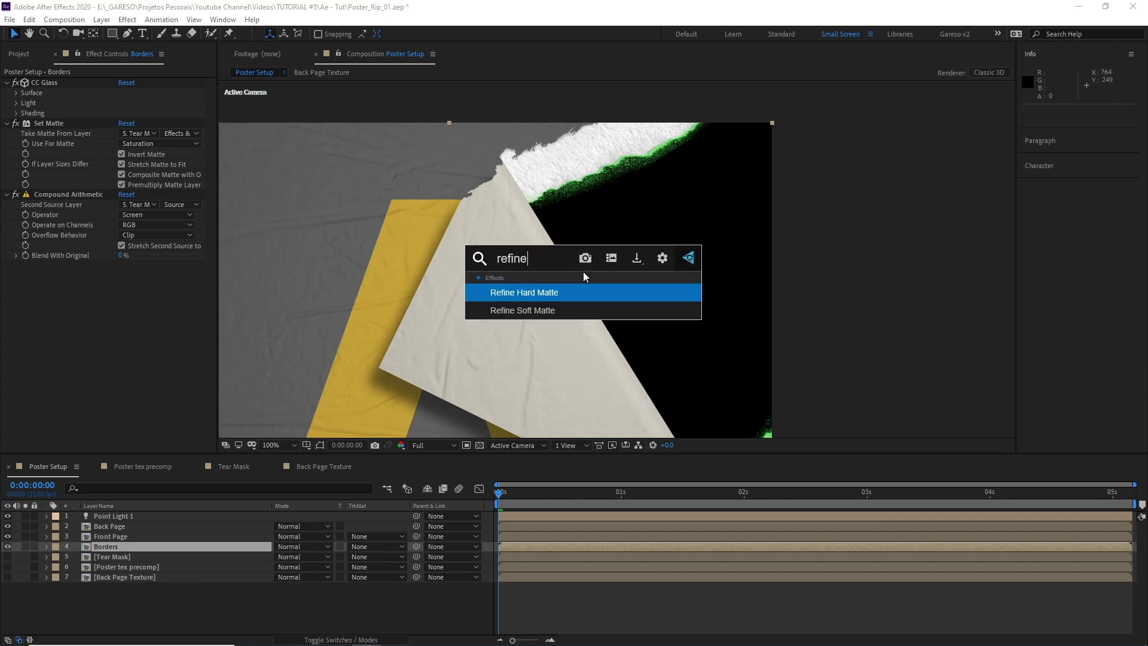
{"action": "key", "text": "Down"}
{"action": "key", "text": "Return"}
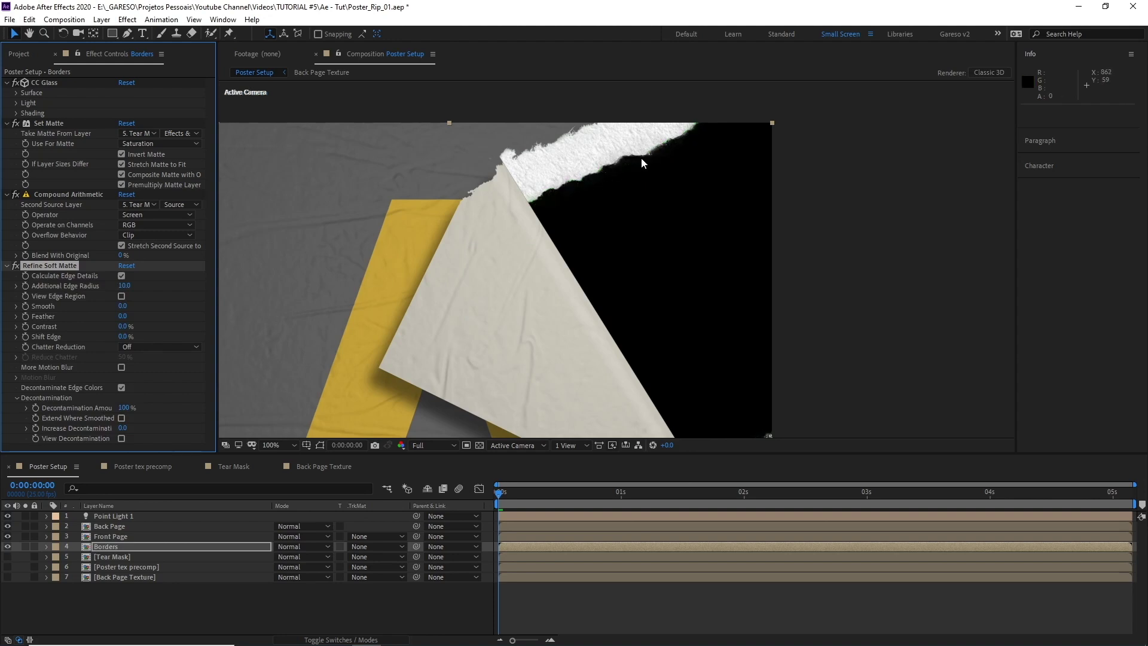
{"action": "scroll", "coordinate": [641, 157], "scroll_direction": "down", "scroll_amount": 2}
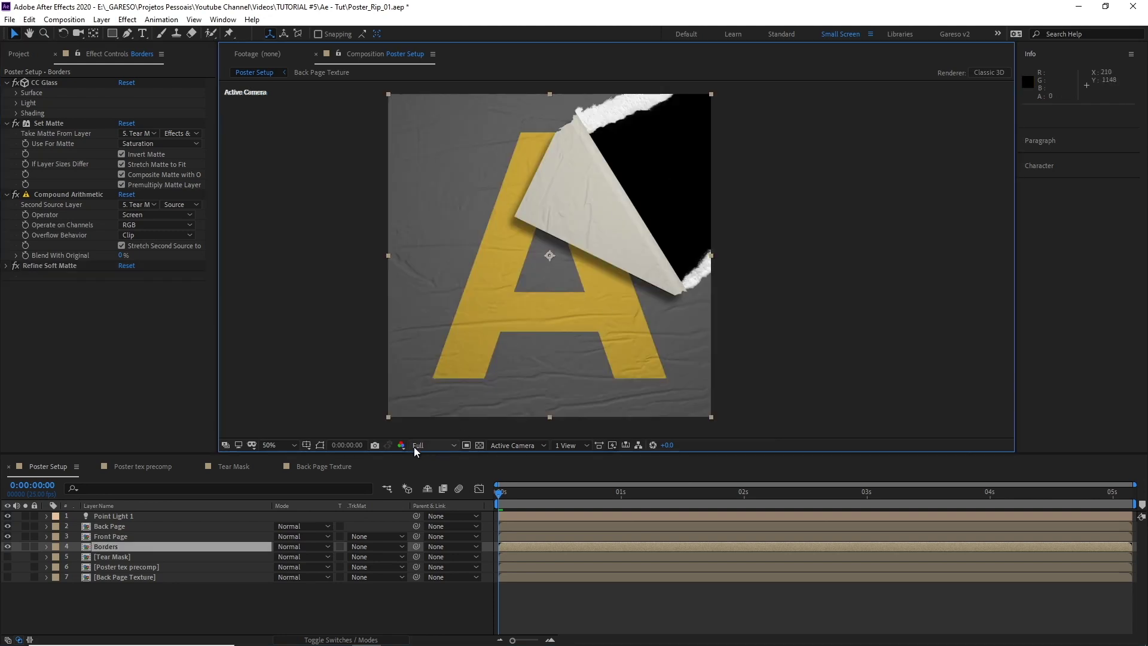
- Restore the transparency grid and add a Drop Shadow to Borders at 240° direction, 40% opacity
{"action": "left_click", "coordinate": [479, 445]}
{"action": "left_click", "coordinate": [109, 543]}
{"action": "key", "text": "ctrl+space"}
{"action": "type", "text": "drop"}
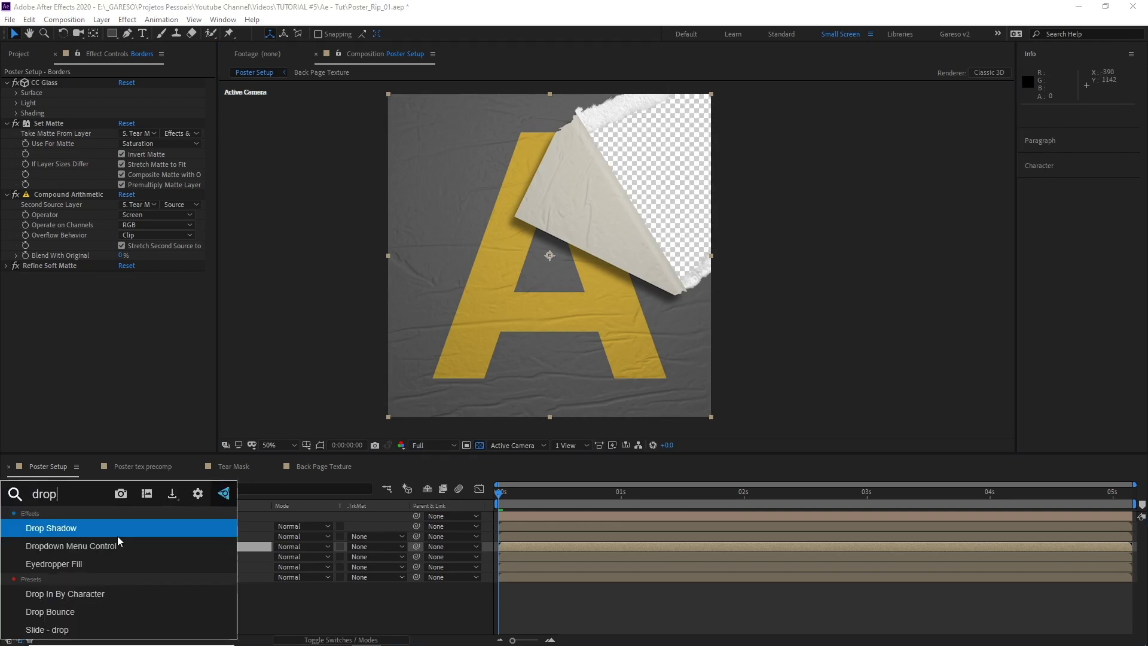
{"action": "key", "text": "Return"}
{"action": "mouse_move", "coordinate": [130, 325]}
{"action": "left_mouse_down"}
{"action": "mouse_move", "coordinate": [122, 317]}
{"action": "mouse_move", "coordinate": [146, 320]}
{"action": "mouse_move", "coordinate": [122, 329]}
{"action": "left_mouse_up"}
{"action": "left_click", "coordinate": [126, 297]}
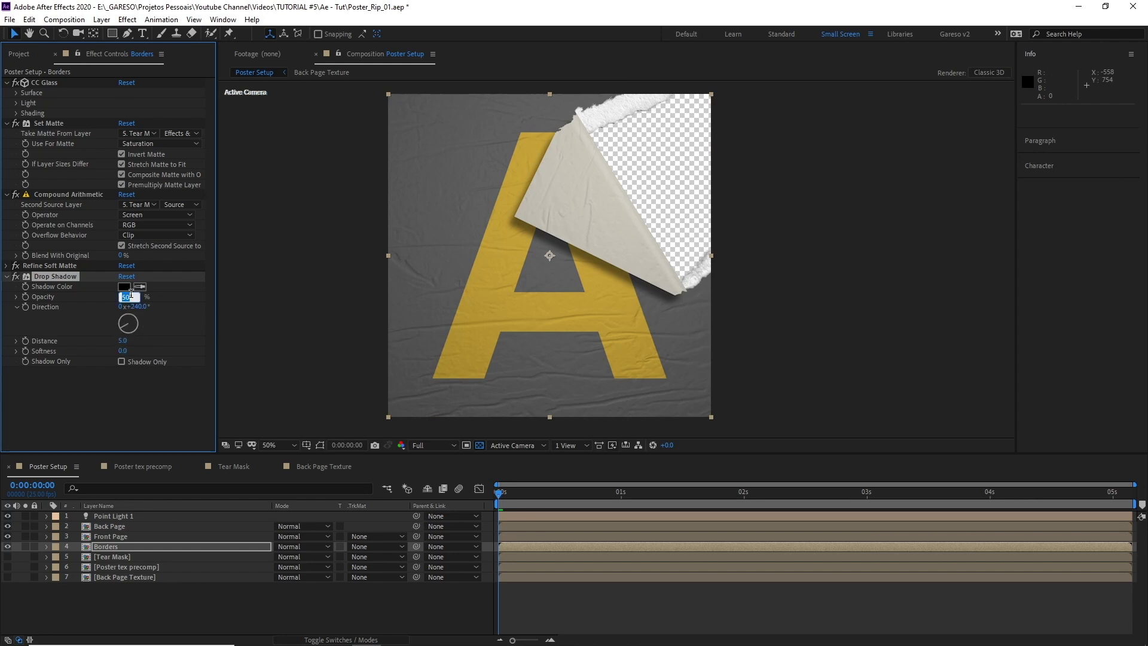
{"action": "type", "text": "40"}
{"action": "key", "text": "Return"}
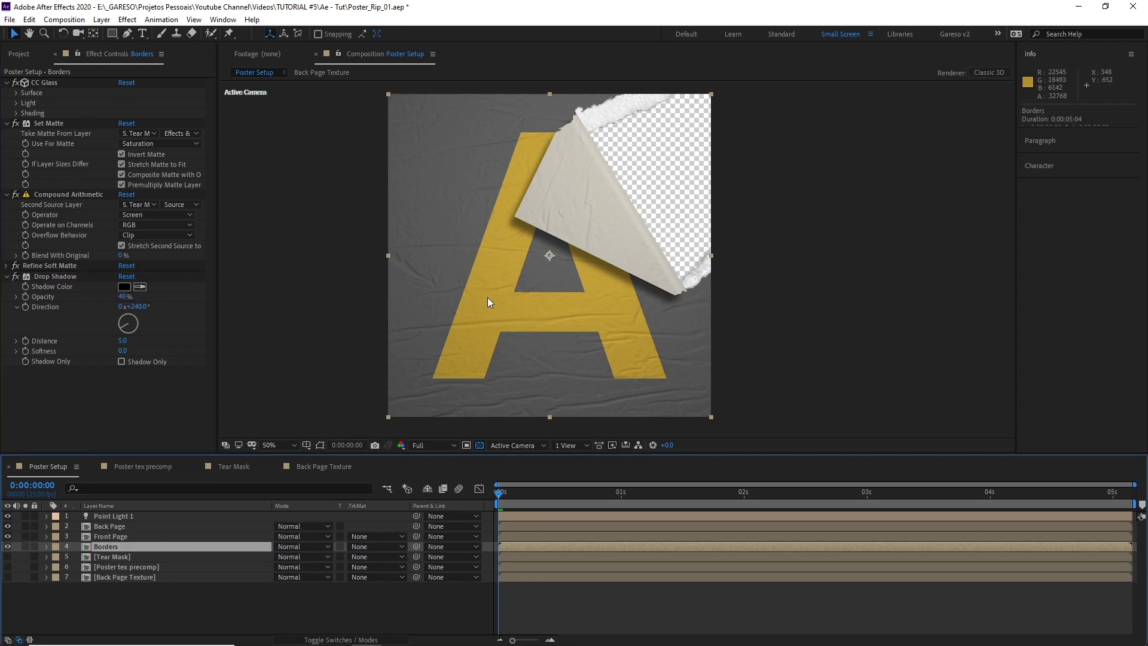
- Drag Front Page's CC Page Turn fold point down-left to about 242,566 to enlarge the peel
{"action": "left_click", "coordinate": [113, 536]}
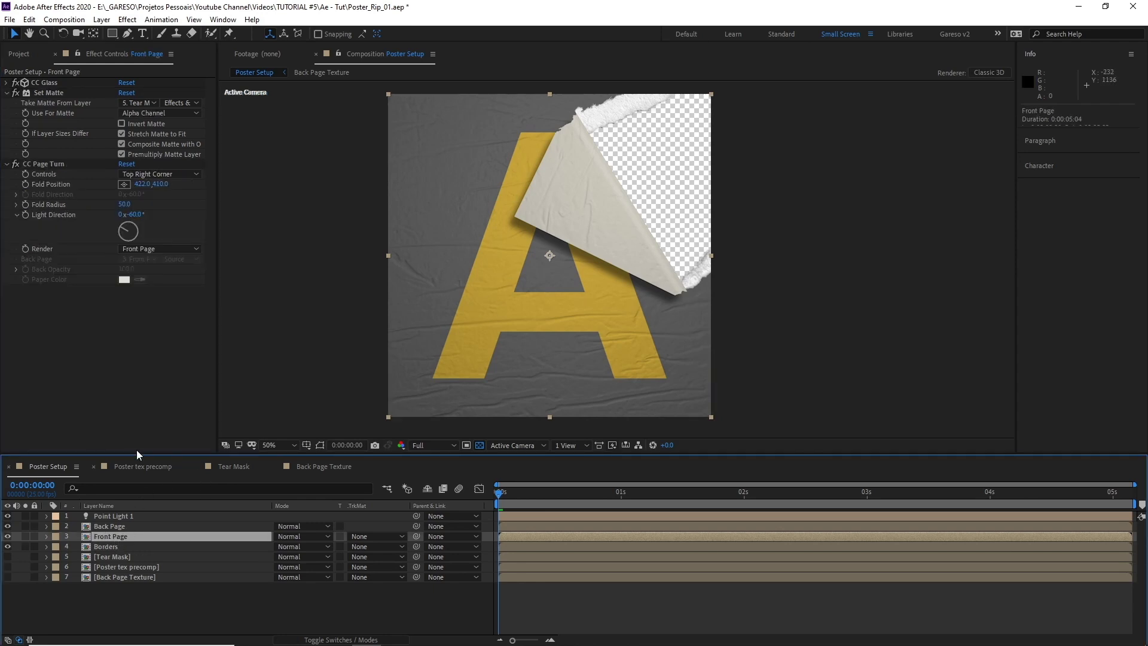
{"action": "left_click", "coordinate": [52, 161]}
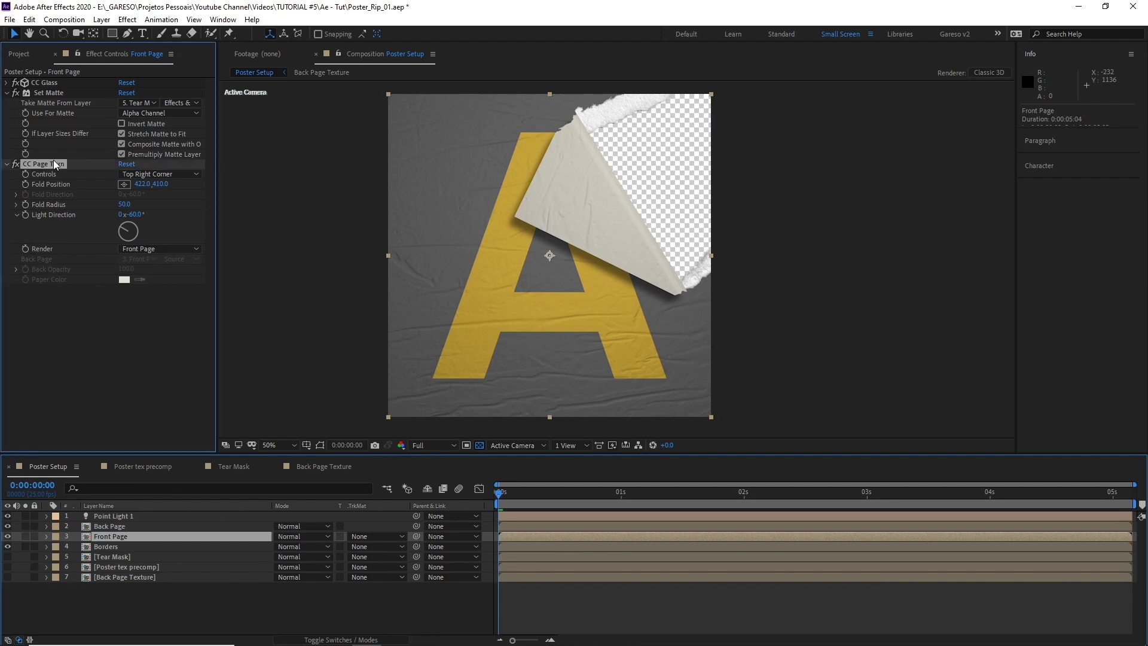
{"action": "left_click_drag", "start_coordinate": [515, 218], "coordinate": [485, 213]}
{"action": "left_click", "coordinate": [418, 444]}
{"action": "left_click", "coordinate": [427, 489]}
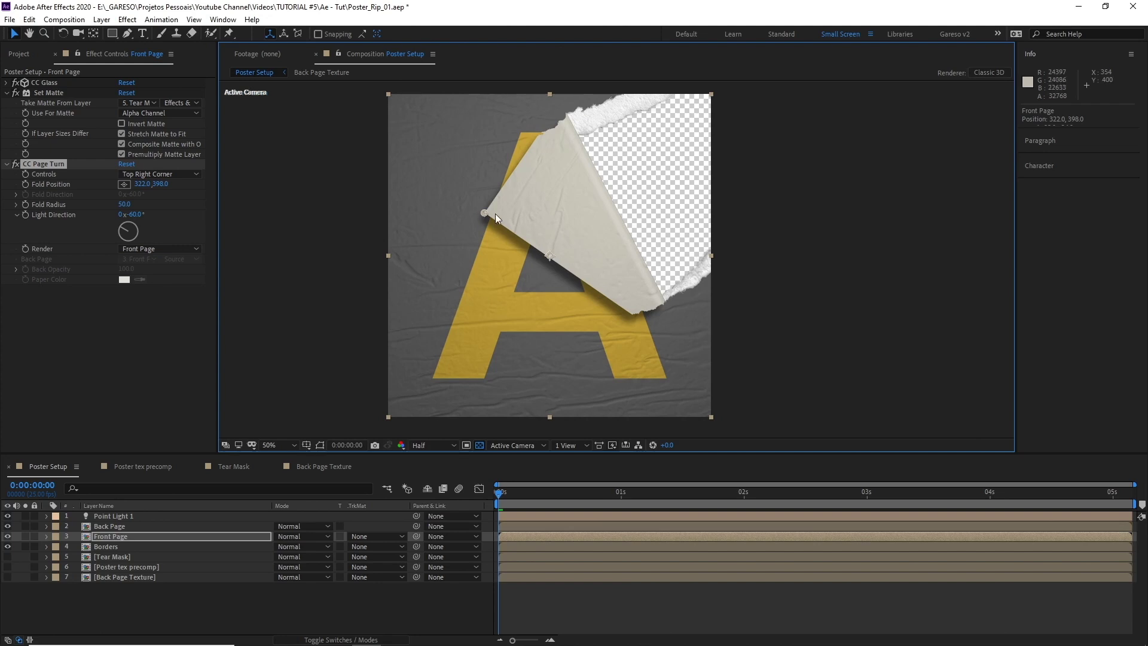
{"action": "left_click_drag", "start_coordinate": [482, 213], "coordinate": [460, 263]}
- Create a new Null Object layer and move it up-left on the poster
{"action": "left_click", "coordinate": [101, 19]}
{"action": "mouse_move", "coordinate": [117, 36]}
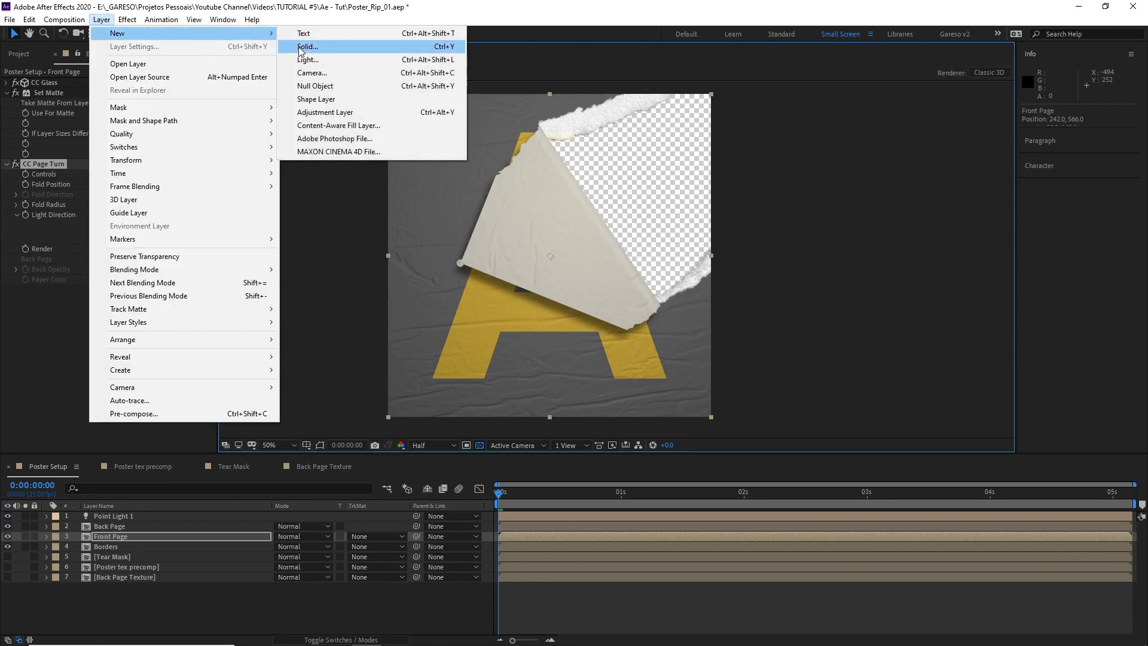
{"action": "left_click", "coordinate": [320, 87]}
{"action": "left_click_drag", "start_coordinate": [561, 267], "coordinate": [526, 258]}
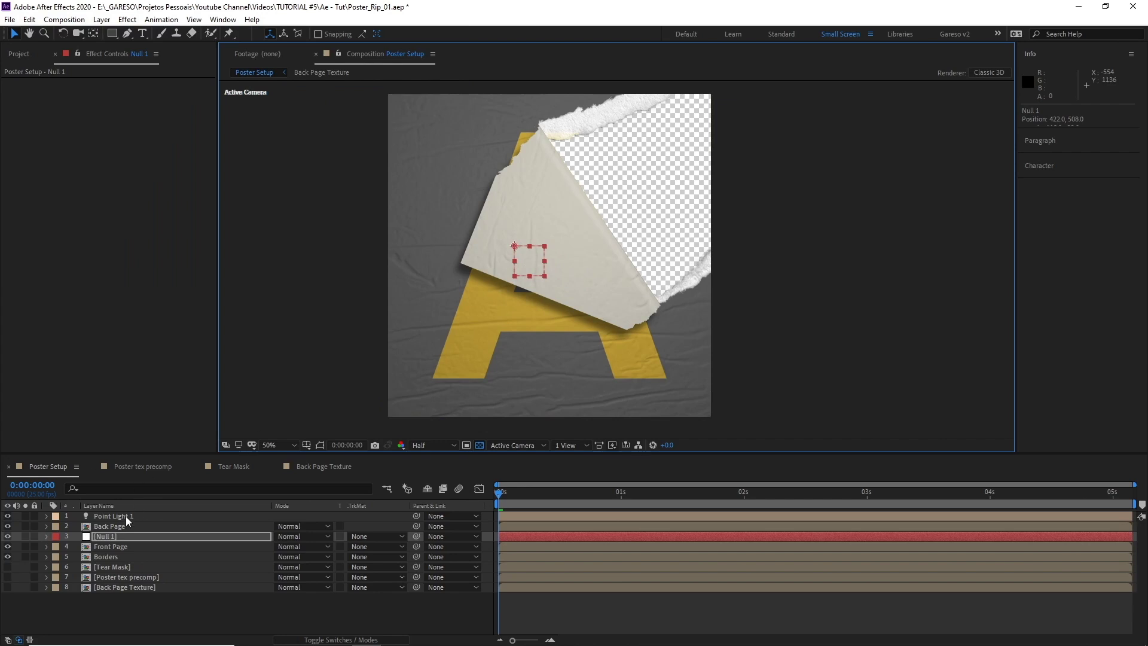
- Add an expression to Front Page's Fold Position and pickwhip it to Null 1's Position
{"action": "left_click", "coordinate": [119, 545]}
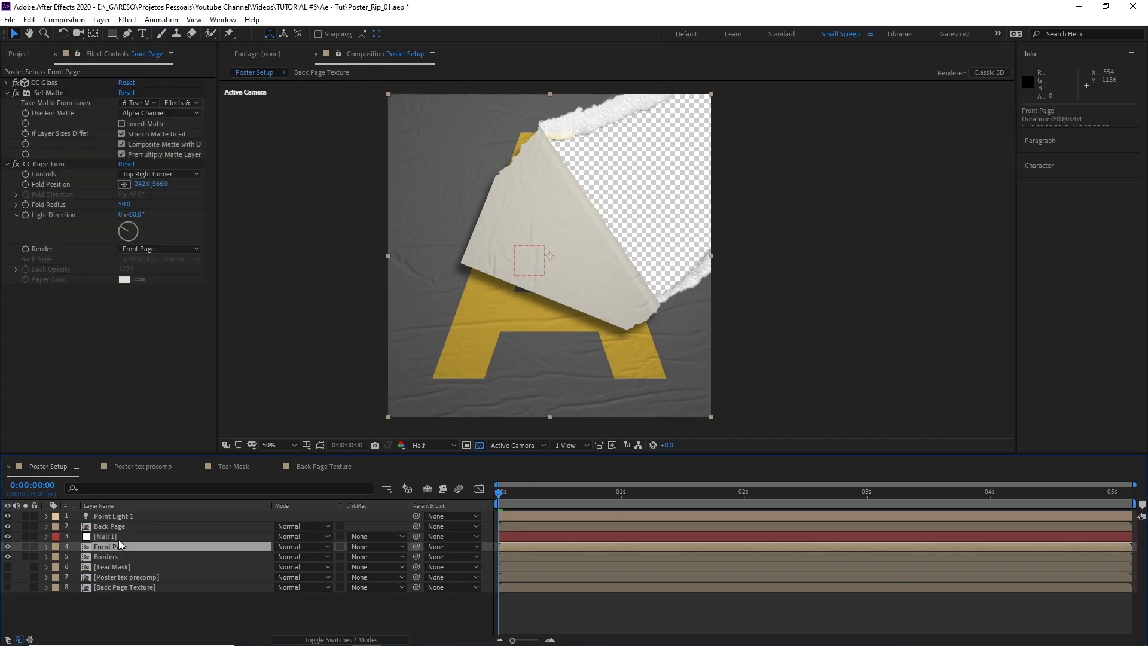
{"action": "left_click", "coordinate": [55, 185]}
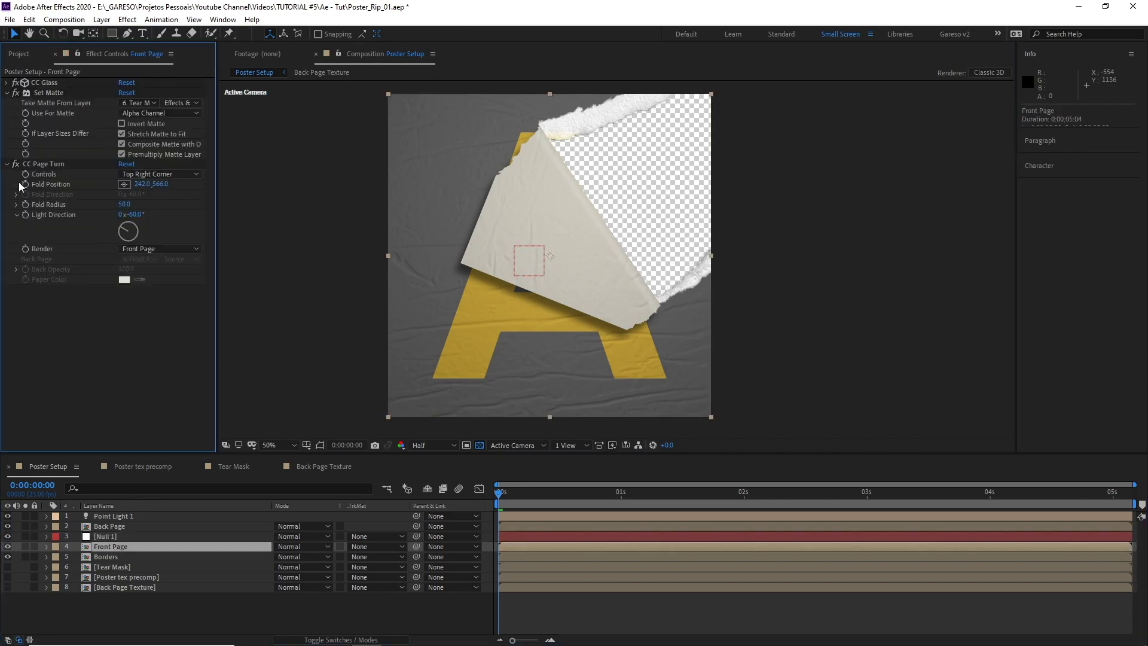
{"action": "left_click", "coordinate": [25, 184], "text": "alt"}
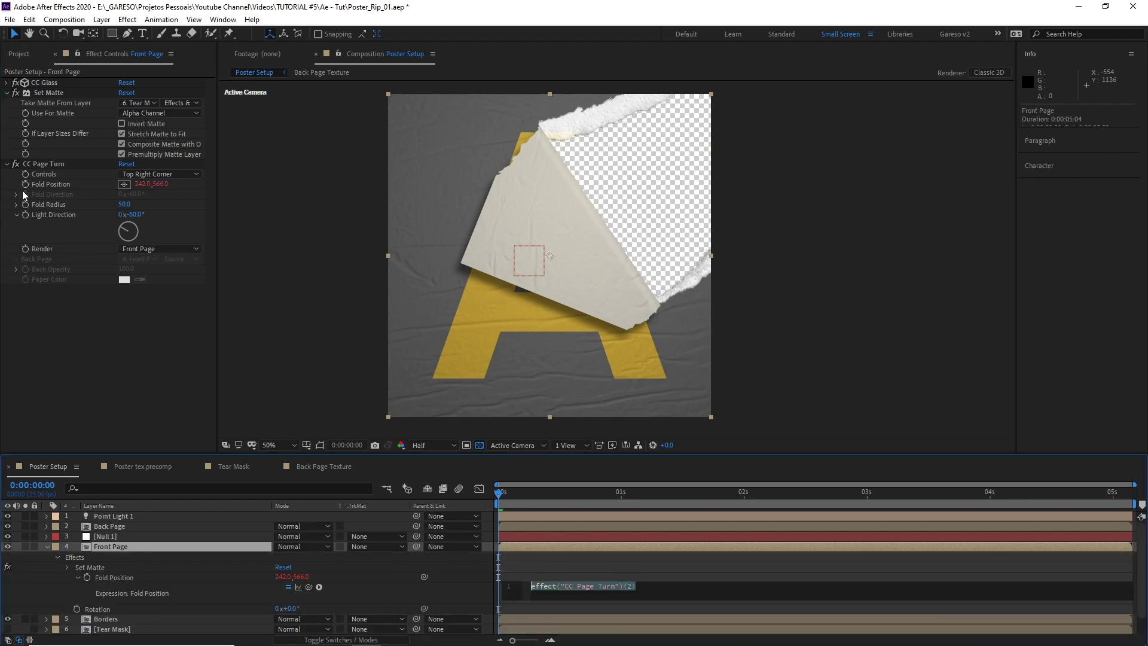
{"action": "left_click", "coordinate": [47, 536]}
{"action": "left_click", "coordinate": [114, 535]}
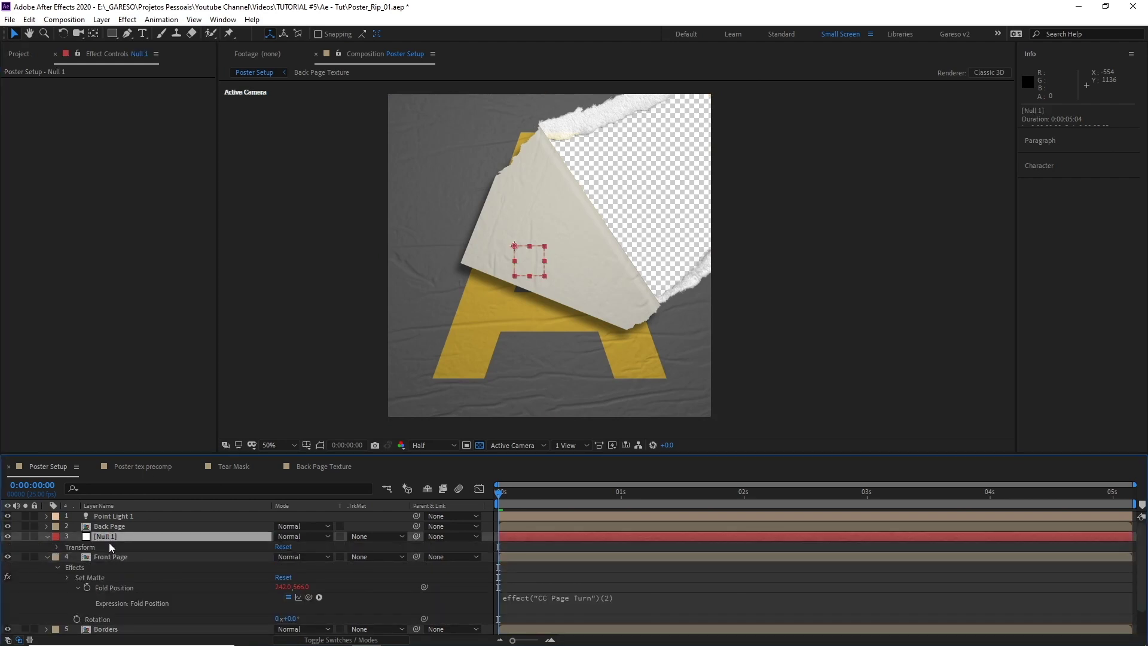
{"action": "key", "text": "p"}
{"action": "left_click_drag", "start_coordinate": [308, 597], "coordinate": [99, 547]}
{"action": "key", "text": "KP_Enter"}
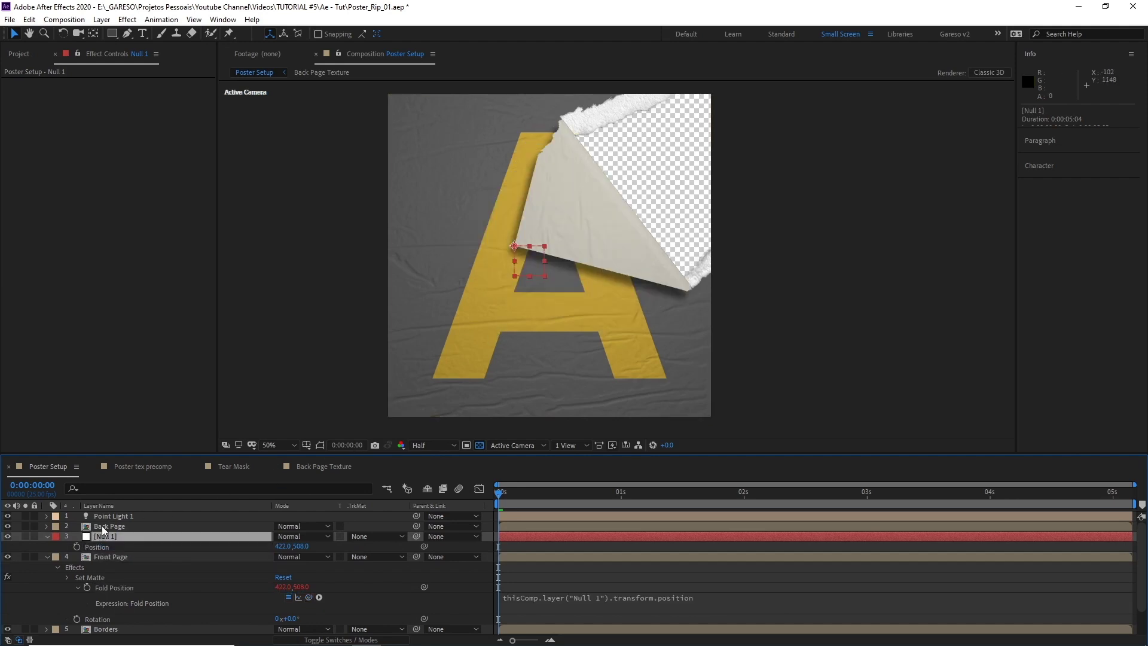
- Drag Null 1 around to test the fold, then collapse the layer properties and reselect the null
{"action": "left_click_drag", "start_coordinate": [532, 260], "coordinate": [601, 291]}
{"action": "left_click_drag", "start_coordinate": [639, 258], "coordinate": [451, 220]}
{"action": "left_click", "coordinate": [46, 557]}
{"action": "left_click", "coordinate": [90, 556]}
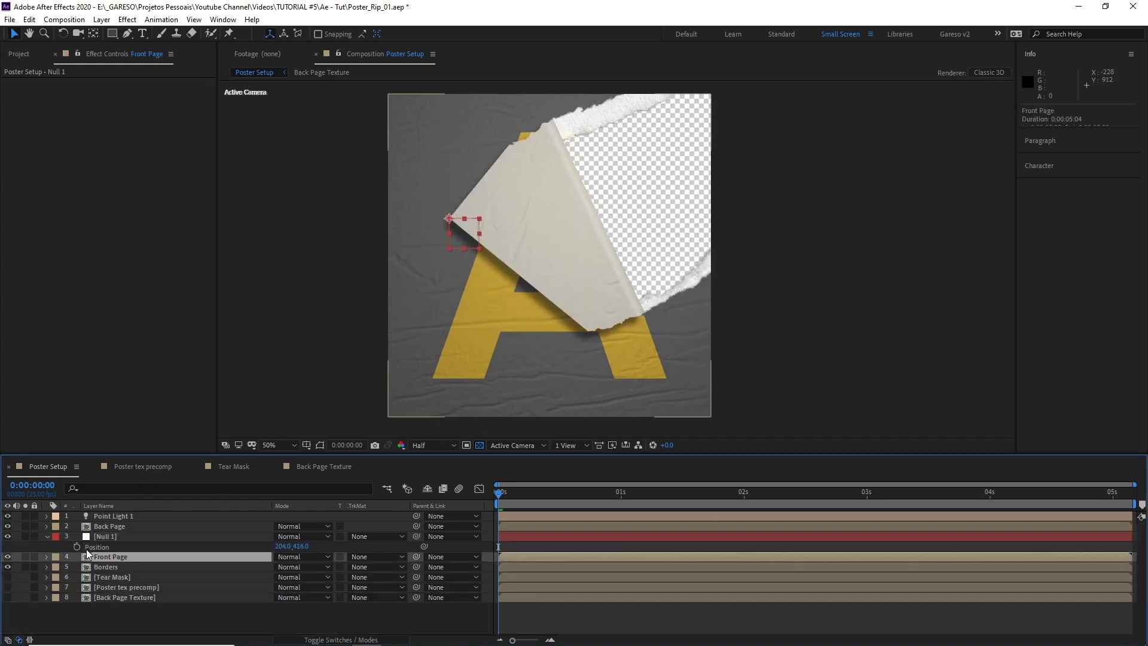
{"action": "left_click", "coordinate": [47, 536]}
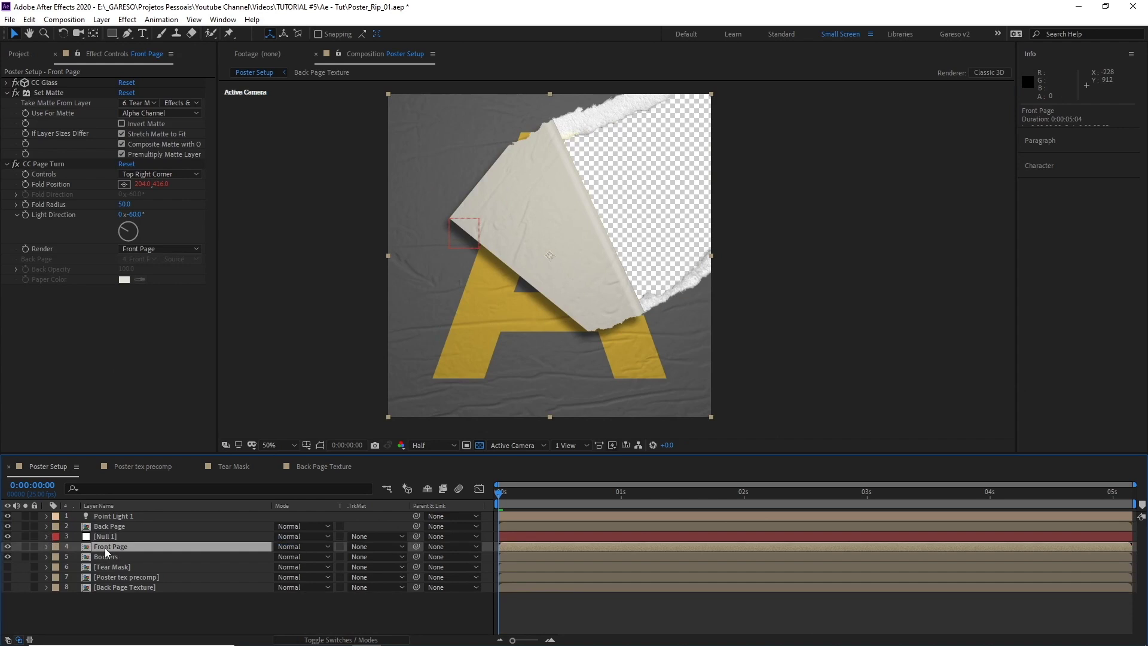
{"action": "left_click", "coordinate": [47, 163]}
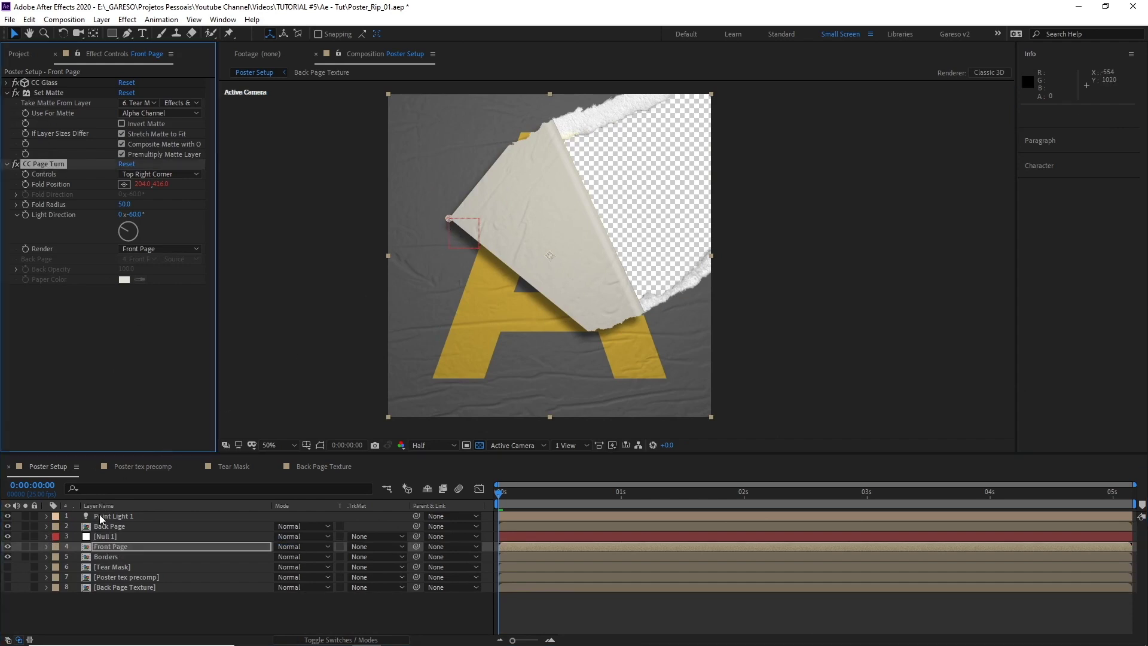
{"action": "left_click", "coordinate": [106, 536]}
- Move Null 1 down-left, then open the Tear Mask composition in a second viewer
{"action": "left_click_drag", "start_coordinate": [461, 240], "coordinate": [248, 363]}
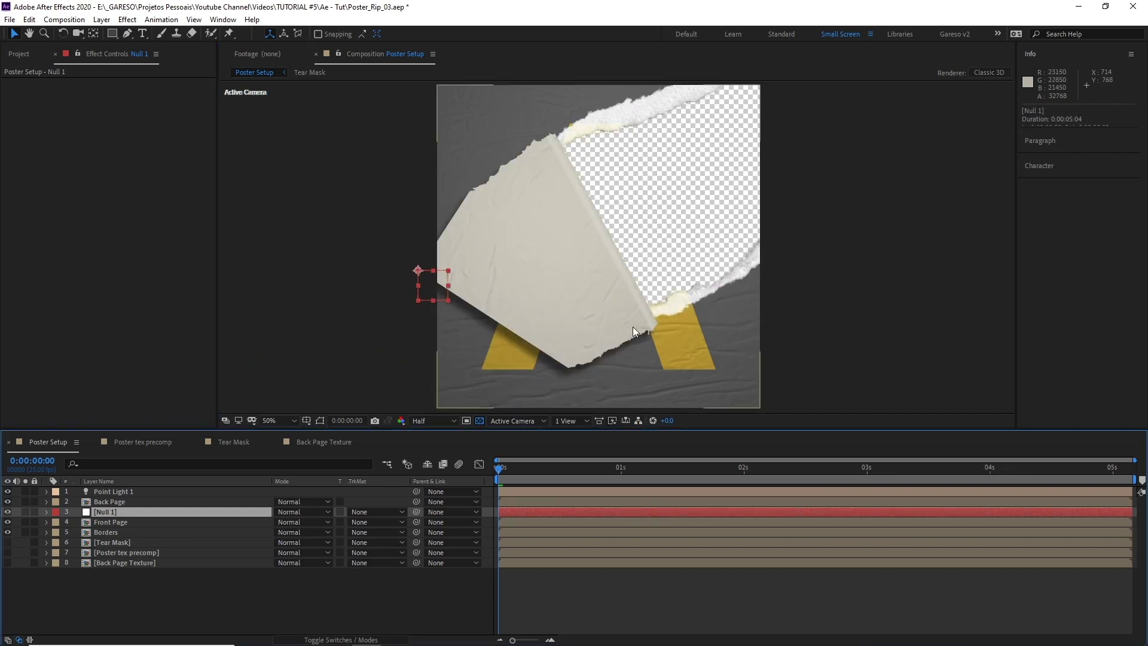
{"action": "left_click", "coordinate": [121, 543]}
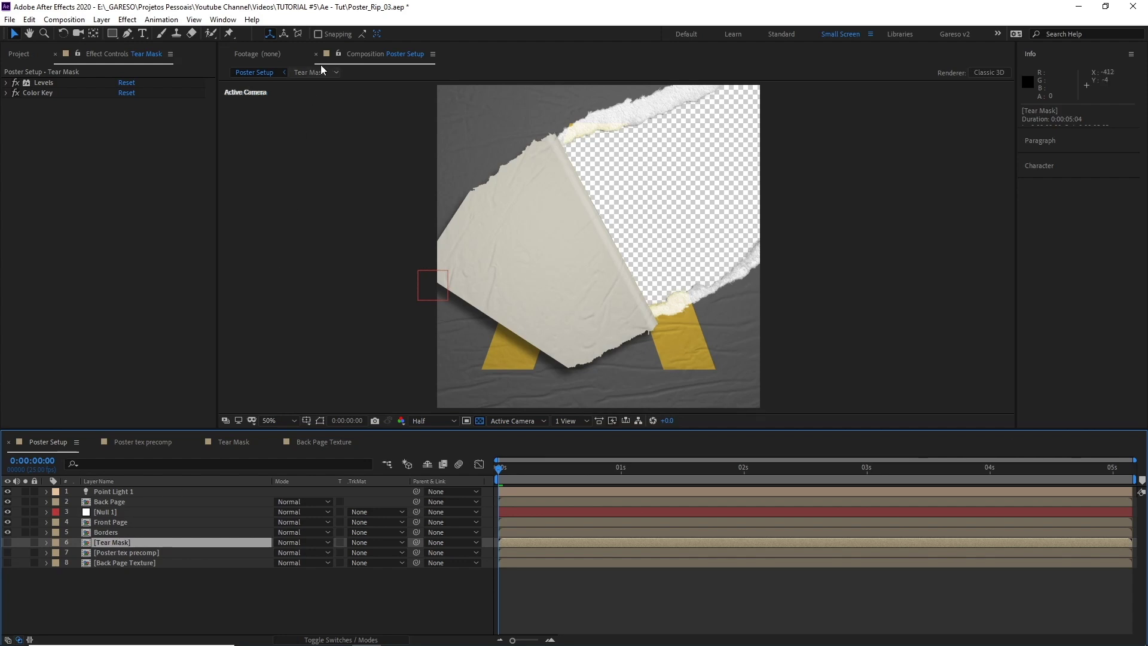
{"action": "left_click", "coordinate": [386, 53]}
{"action": "left_click", "coordinate": [418, 65]}
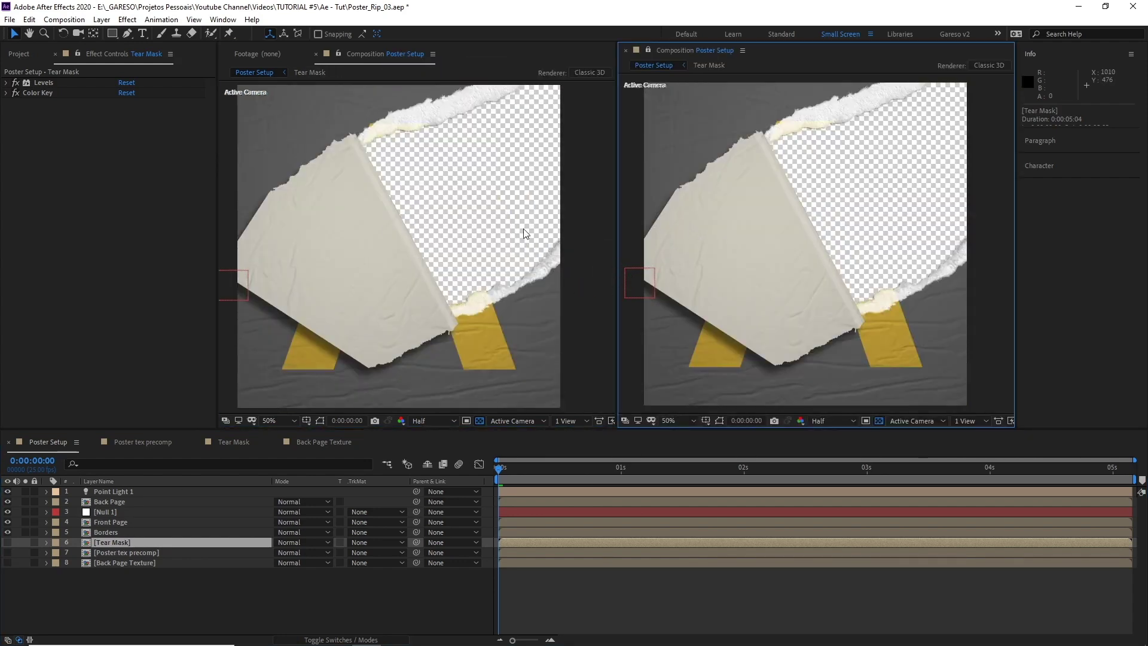
{"action": "double_click", "coordinate": [120, 543]}
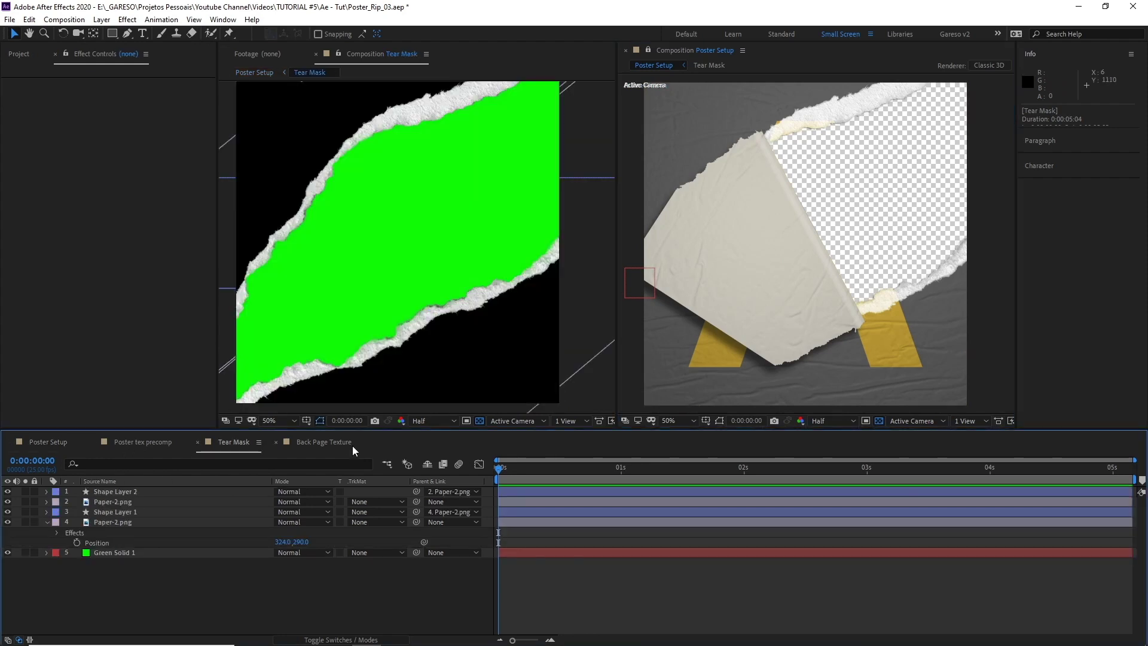
- Move the Paper-2.png torn edge around and rotate it to -76° in Tear Mask
{"action": "left_click", "coordinate": [114, 502]}
{"action": "left_click", "coordinate": [458, 368]}
{"action": "left_click_drag", "start_coordinate": [458, 369], "coordinate": [520, 369]}
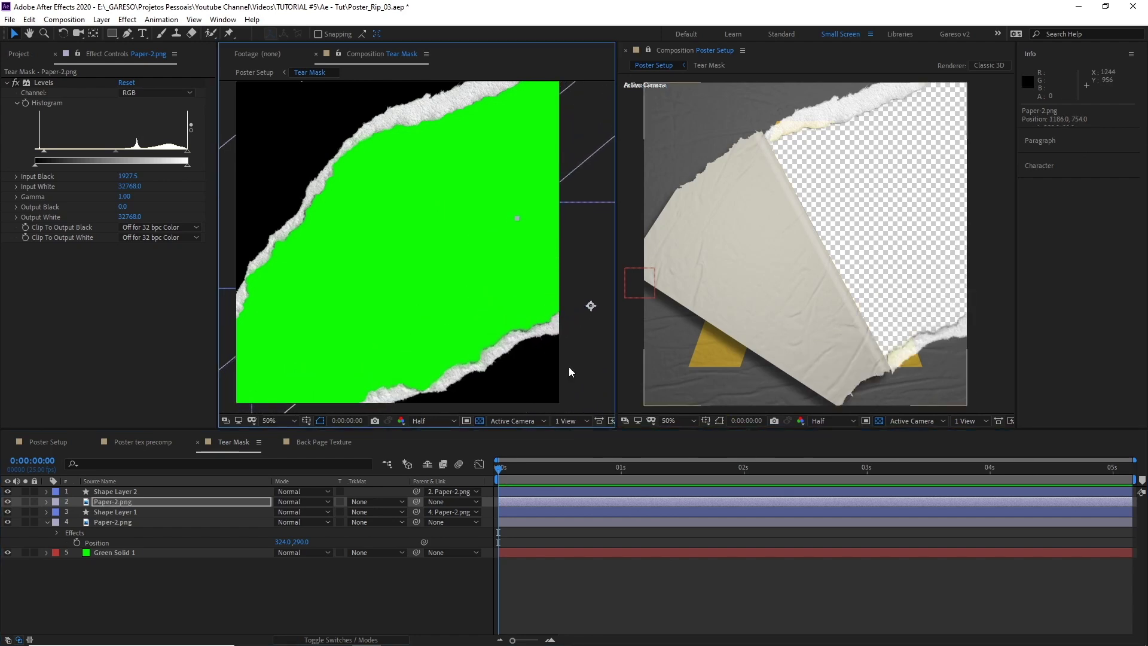
{"action": "left_click_drag", "start_coordinate": [531, 372], "coordinate": [394, 359]}
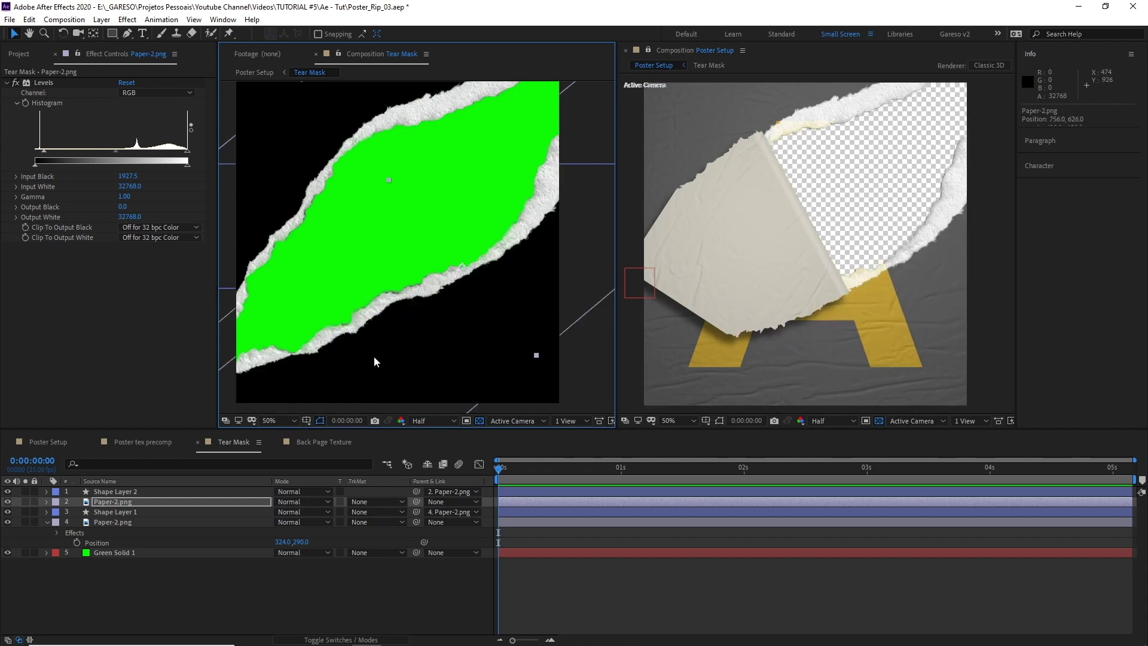
{"action": "key", "text": "ctrl+z"}
{"action": "left_click_drag", "start_coordinate": [299, 135], "coordinate": [348, 216]}
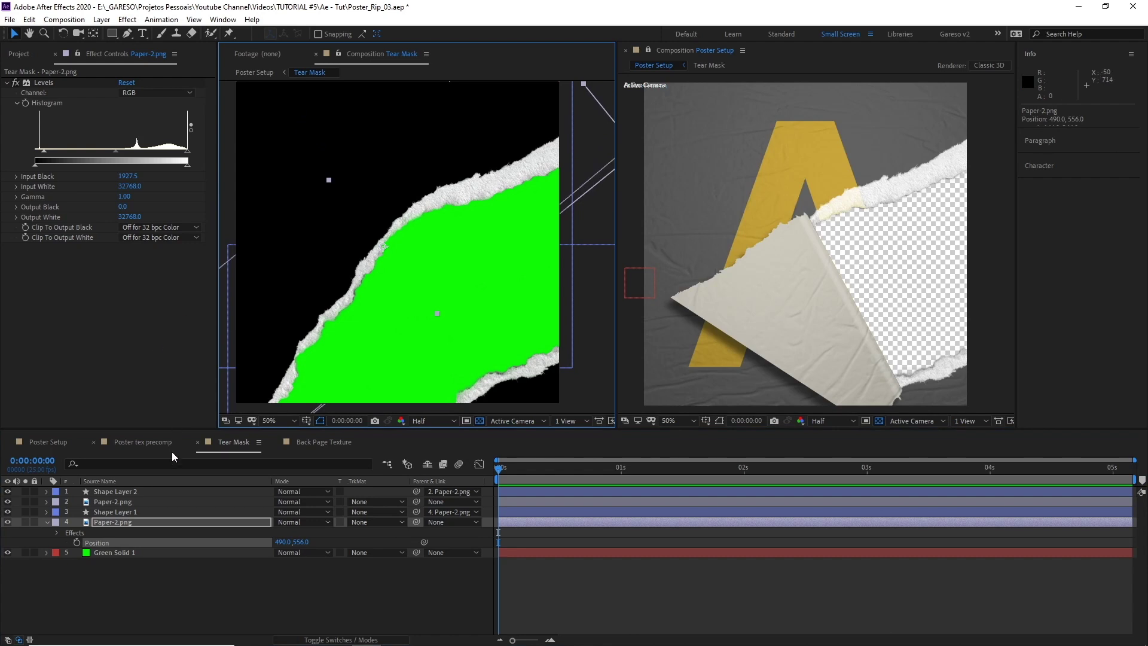
{"action": "key", "text": "r"}
{"action": "left_click_drag", "start_coordinate": [289, 535], "coordinate": [274, 536]}
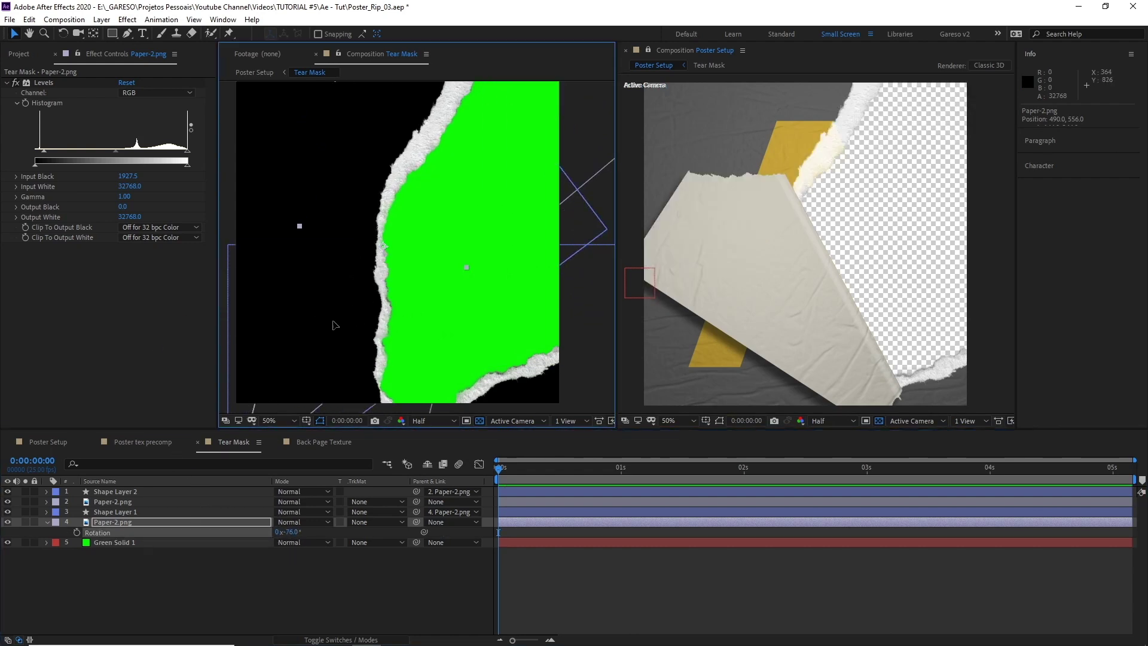
{"action": "left_click_drag", "start_coordinate": [325, 321], "coordinate": [268, 298]}
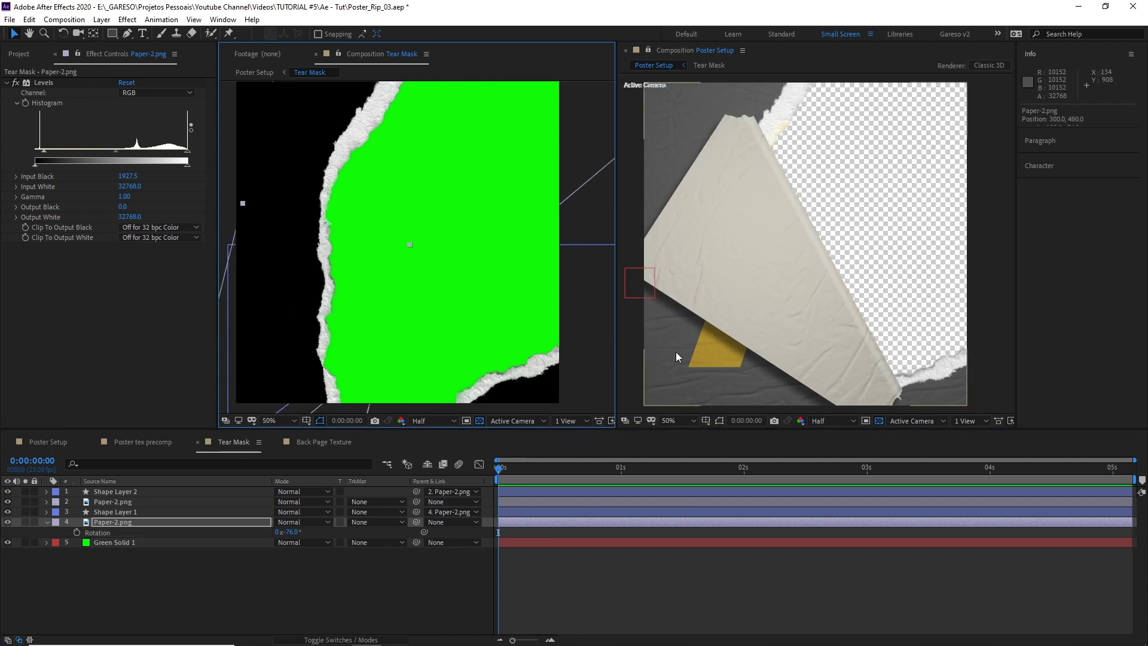
- Nudge the null up-right, undo the recent tear changes, and close the extra Poster Setup viewer
{"action": "left_click", "coordinate": [631, 290]}
{"action": "left_click_drag", "start_coordinate": [636, 289], "coordinate": [757, 305]}
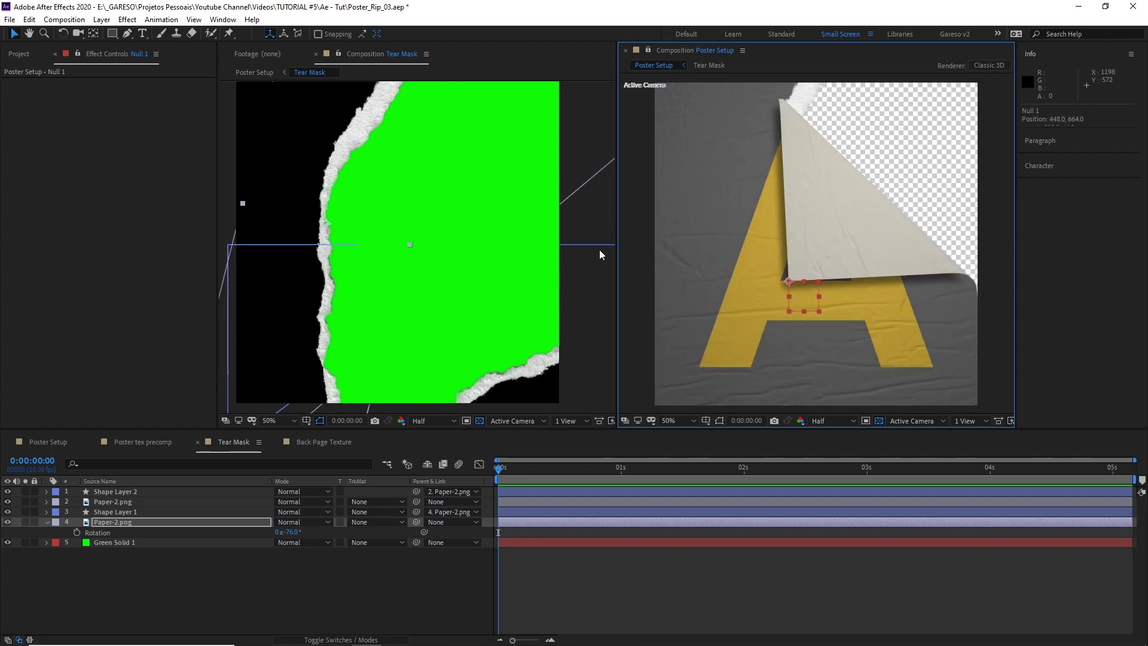
{"action": "left_click", "coordinate": [498, 267]}
{"action": "key", "text": "ctrl+z"}
{"action": "key", "text": "ctrl+z"}
{"action": "key", "text": "ctrl+z"}
{"action": "key", "text": "ctrl+z"}
{"action": "key", "text": "ctrl+z"}
{"action": "key", "text": "ctrl+z"}
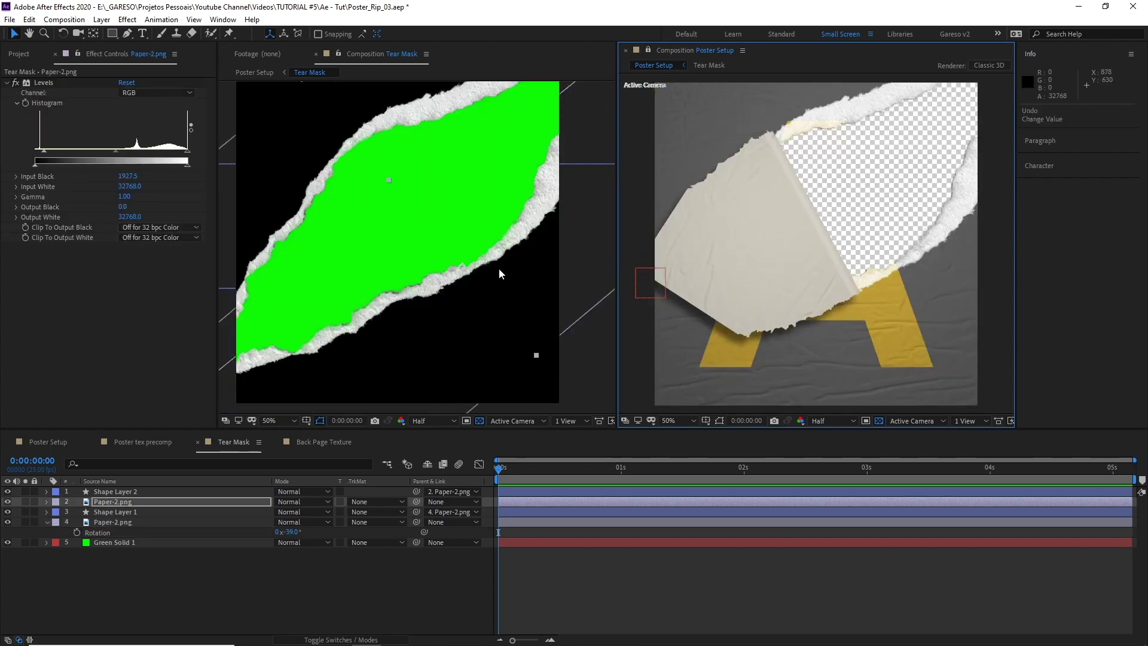
{"action": "key", "text": "ctrl+z"}
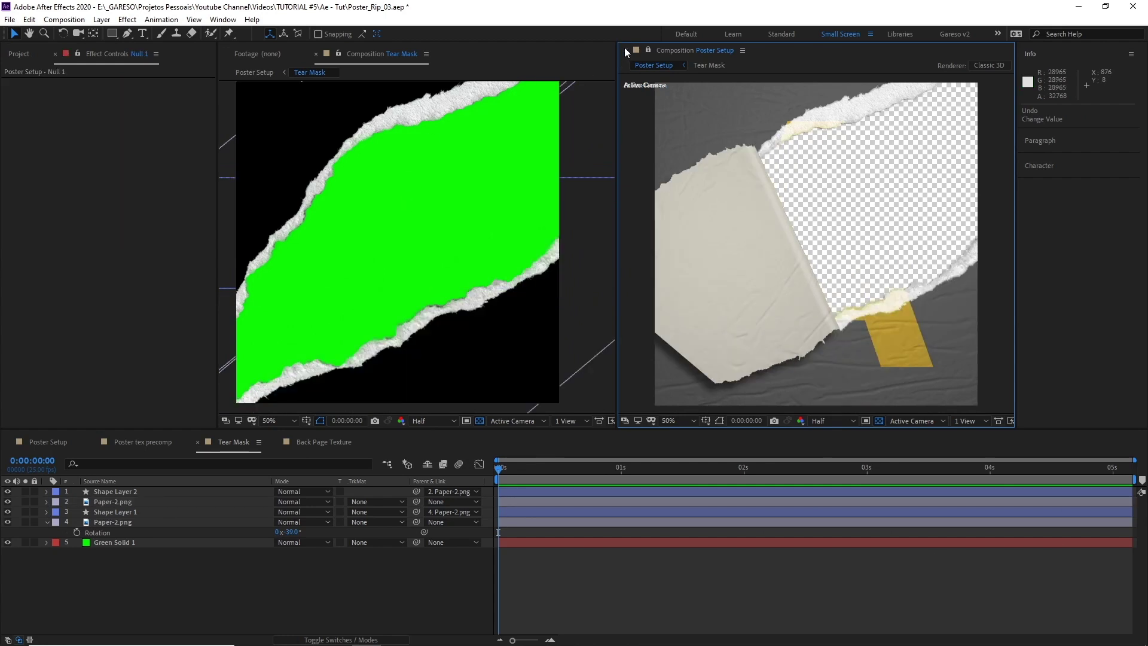
{"action": "left_click", "coordinate": [625, 49]}
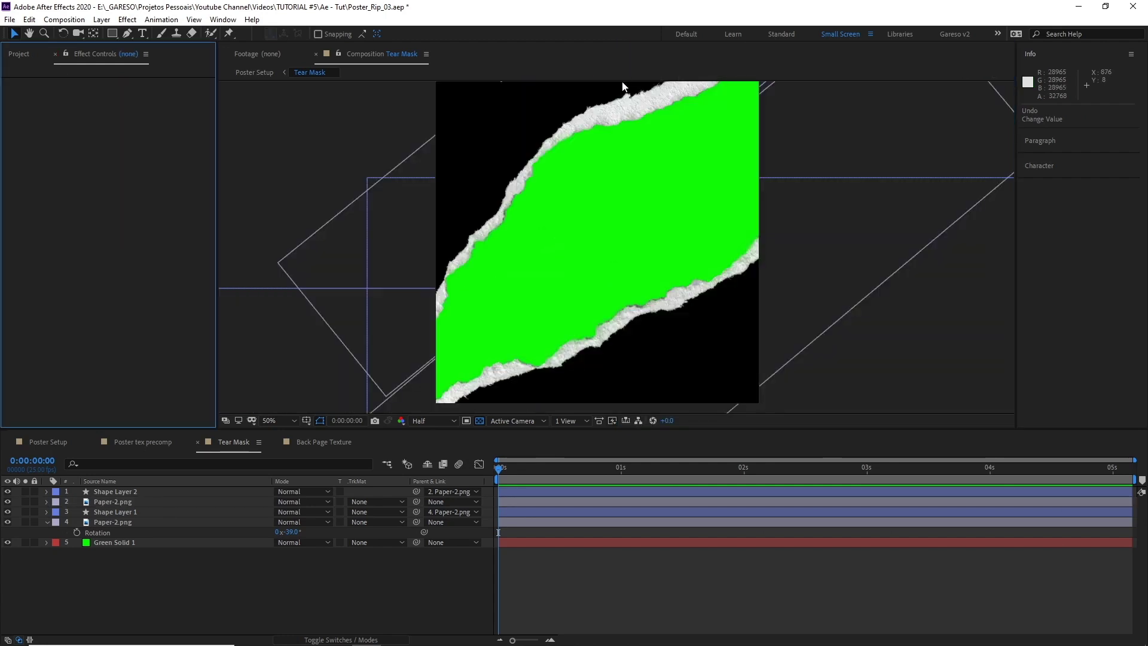
- Return to Poster Setup through its tab in the Timeline panel
{"action": "left_click", "coordinate": [49, 441]}
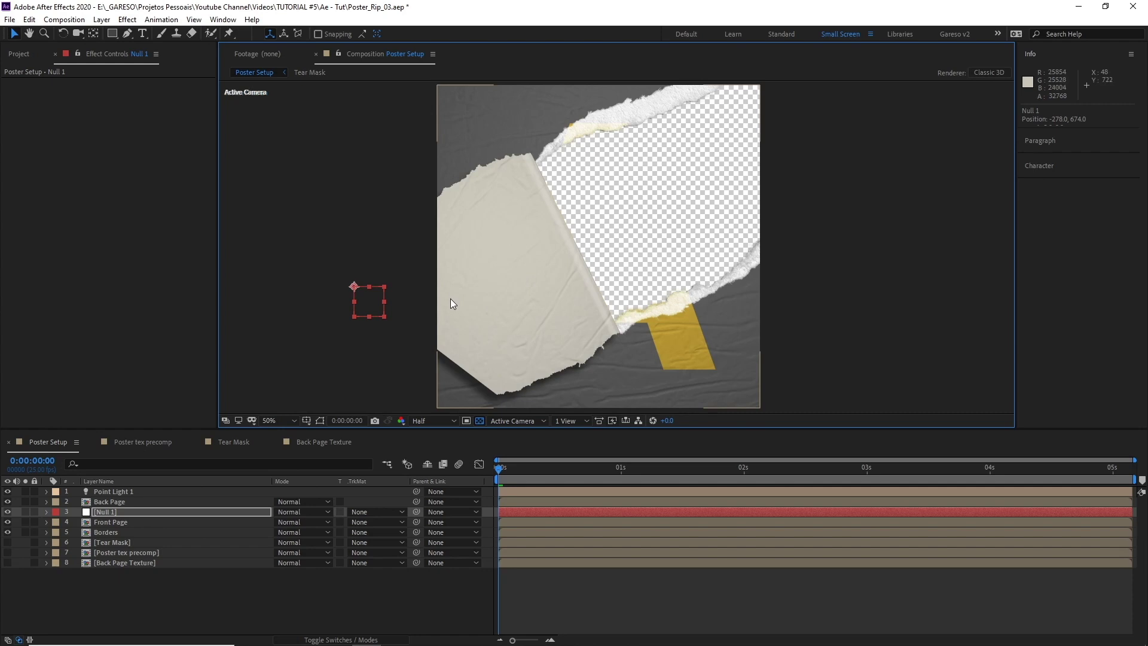